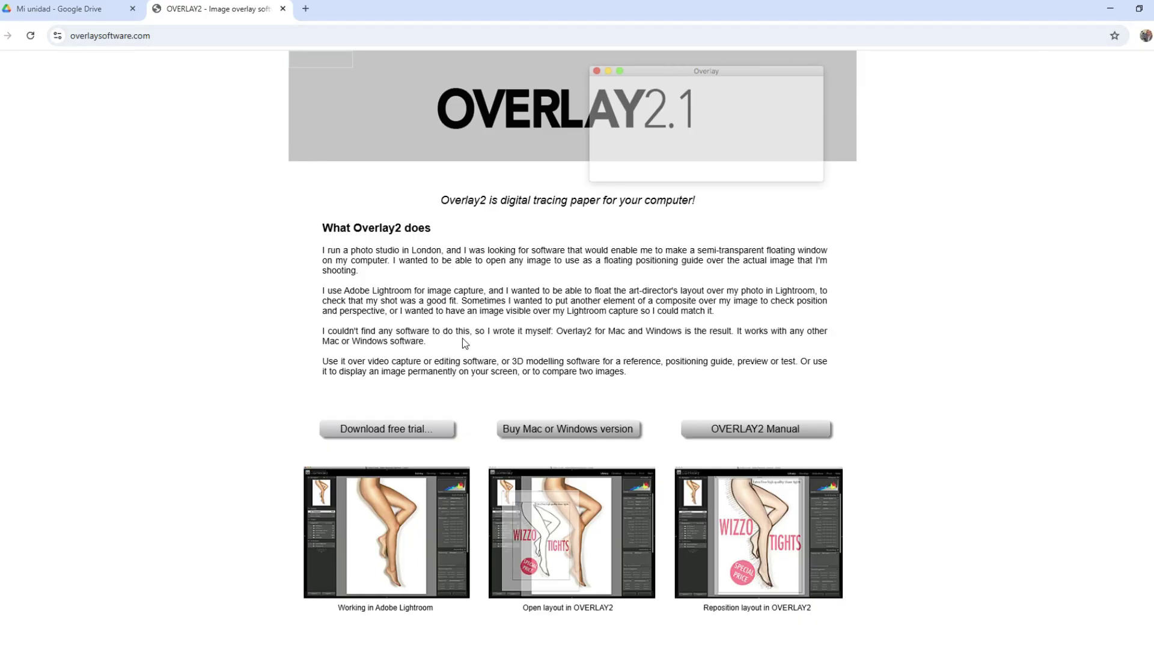
- Browse the Overlay2 site's Overlay2.1 download section and read through the manual
{"action": "scroll", "coordinate": [584, 369], "scroll_direction": "down", "scroll_amount": 13}
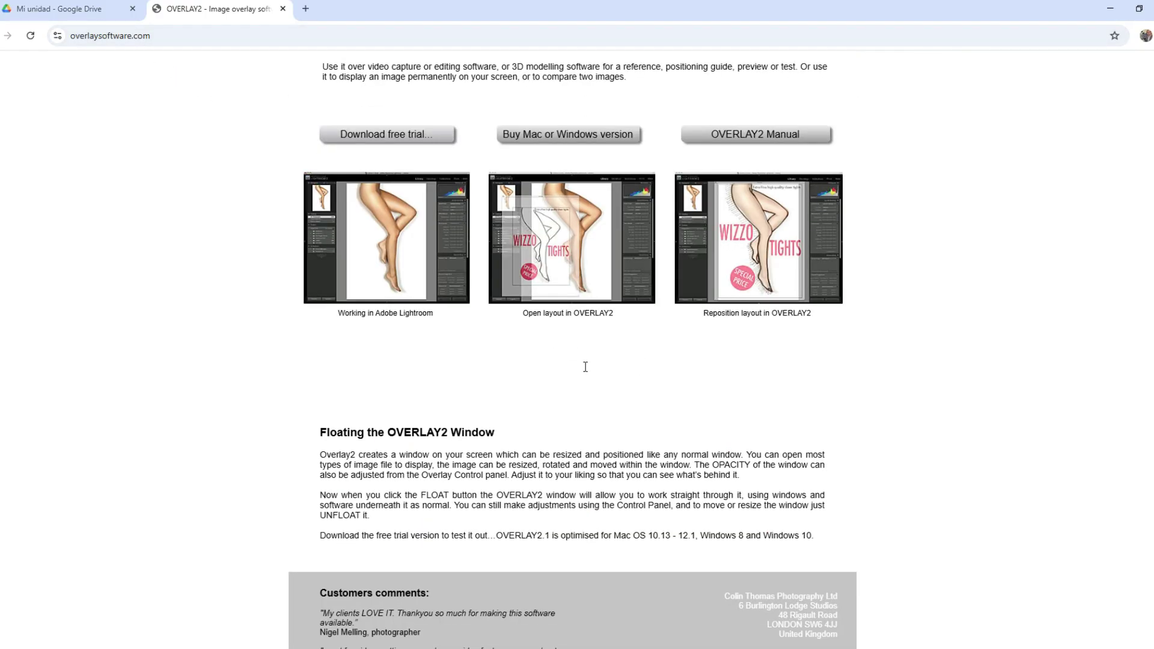
{"action": "scroll", "coordinate": [584, 367], "scroll_direction": "down", "scroll_amount": 4}
{"action": "scroll", "coordinate": [584, 366], "scroll_direction": "up", "scroll_amount": 15}
{"action": "left_click", "coordinate": [575, 134]}
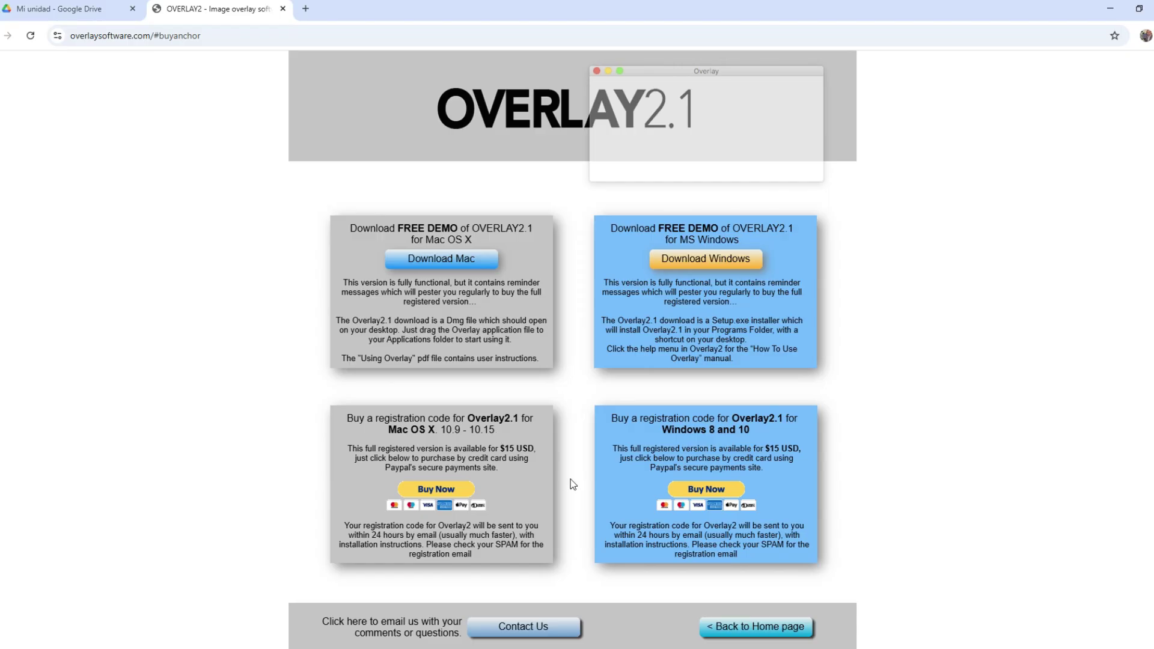
{"action": "scroll", "coordinate": [573, 485], "scroll_direction": "down", "scroll_amount": 5}
{"action": "scroll", "coordinate": [545, 443], "scroll_direction": "down", "scroll_amount": 4}
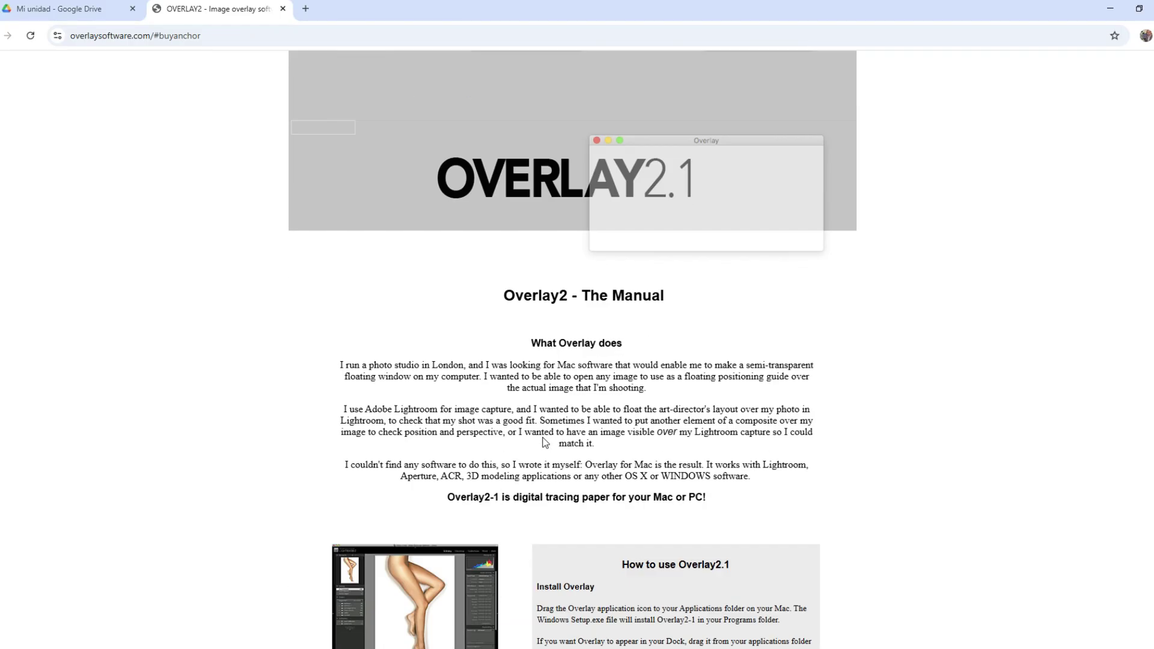
{"action": "scroll", "coordinate": [546, 443], "scroll_direction": "down", "scroll_amount": 20}
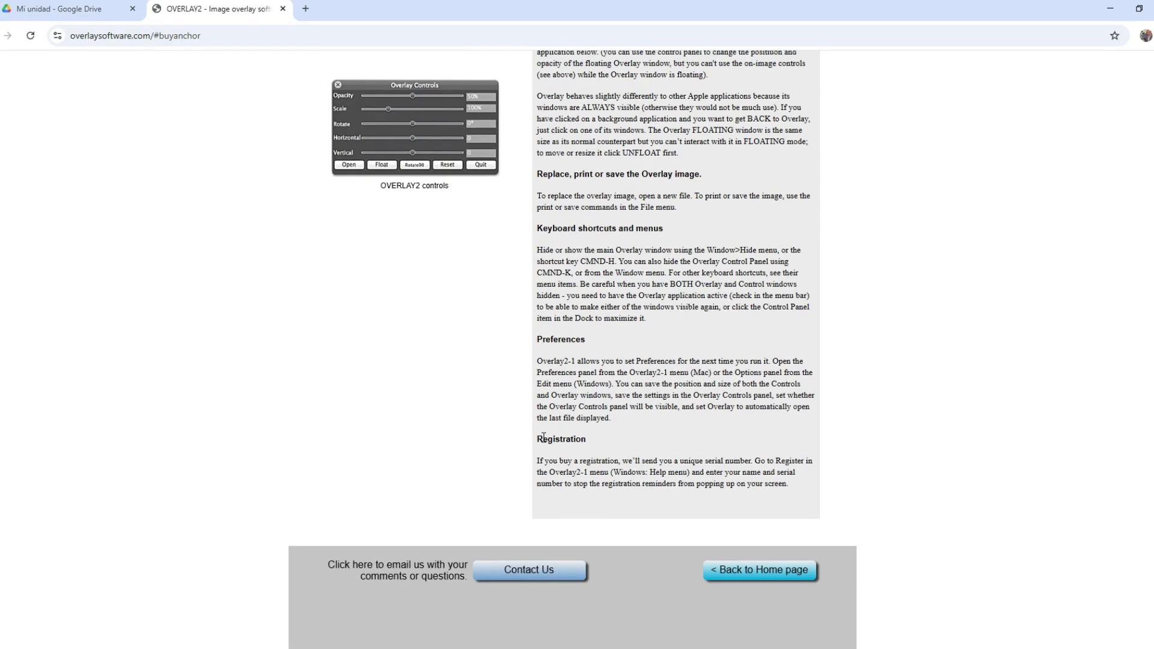
{"action": "scroll", "coordinate": [544, 439], "scroll_direction": "up", "scroll_amount": 20}
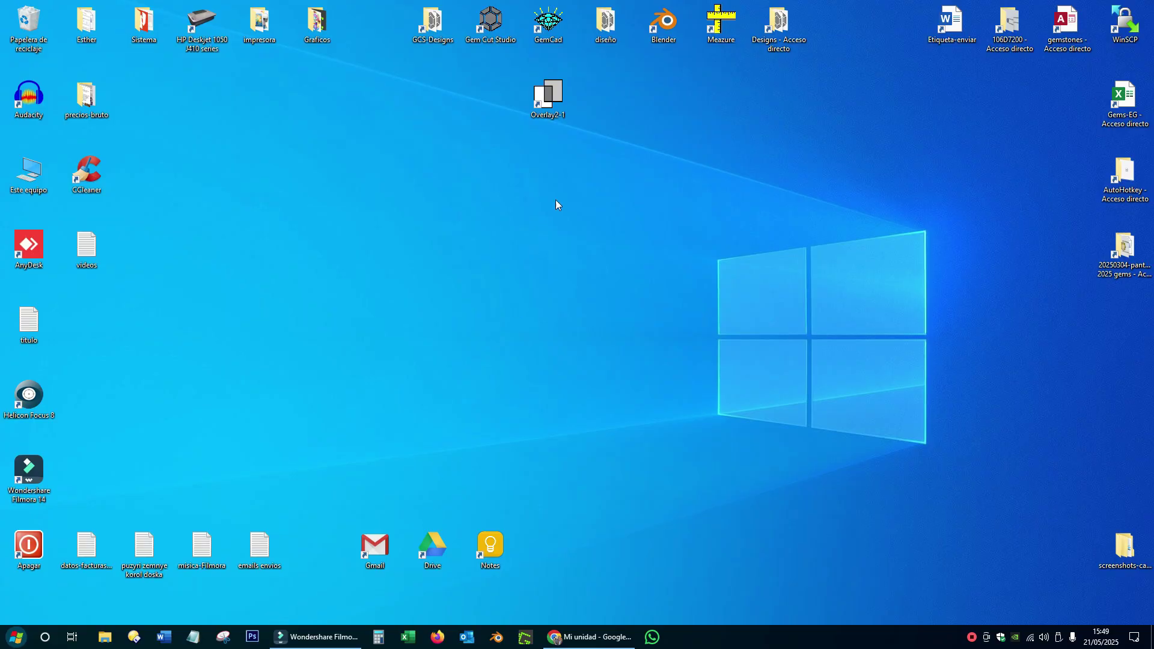
- Launch Overlay2.1 and load 20250520_225737a.jpg from Descargas as the overlay photo
{"action": "double_click", "coordinate": [544, 93]}
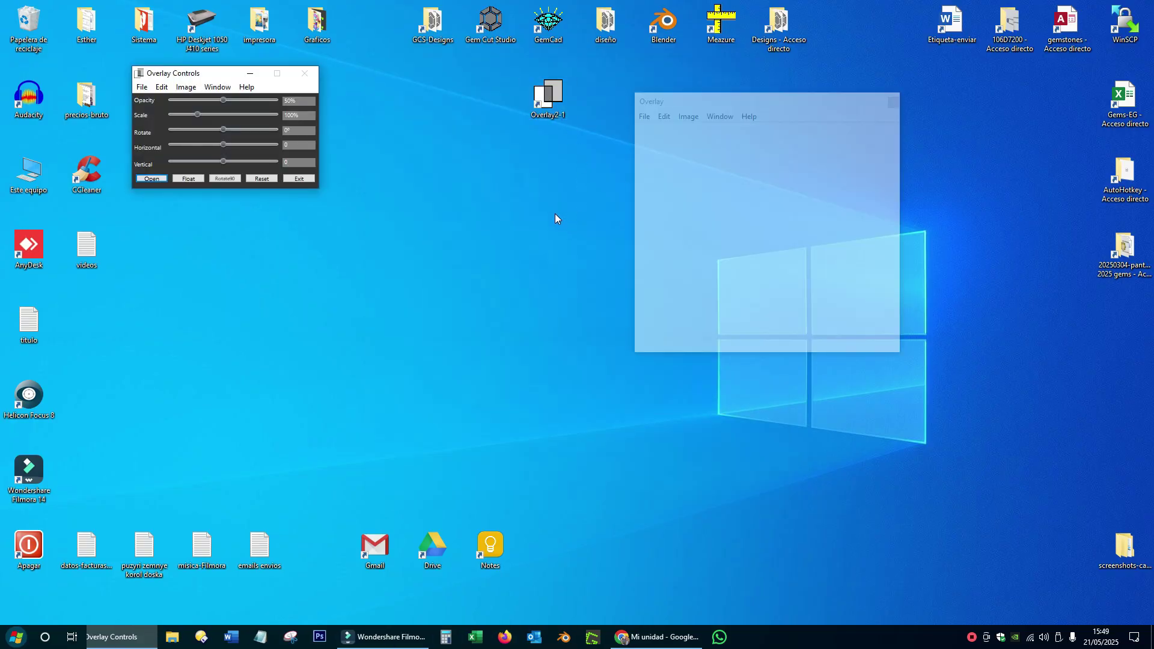
{"action": "left_click", "coordinate": [142, 87]}
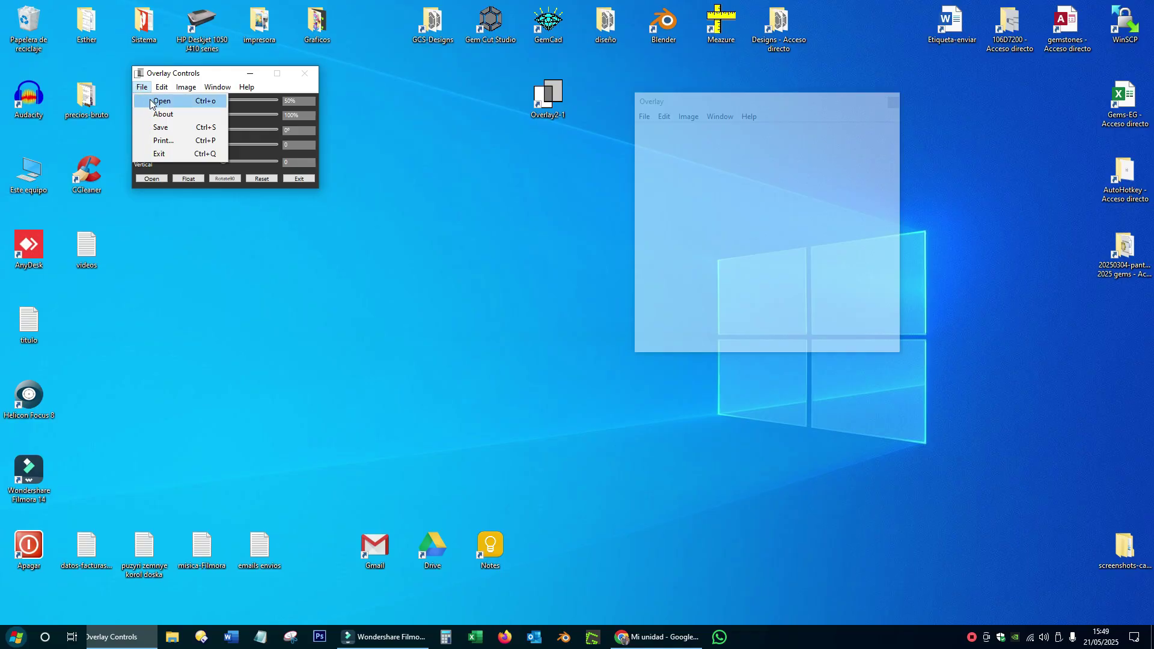
{"action": "left_click", "coordinate": [160, 102]}
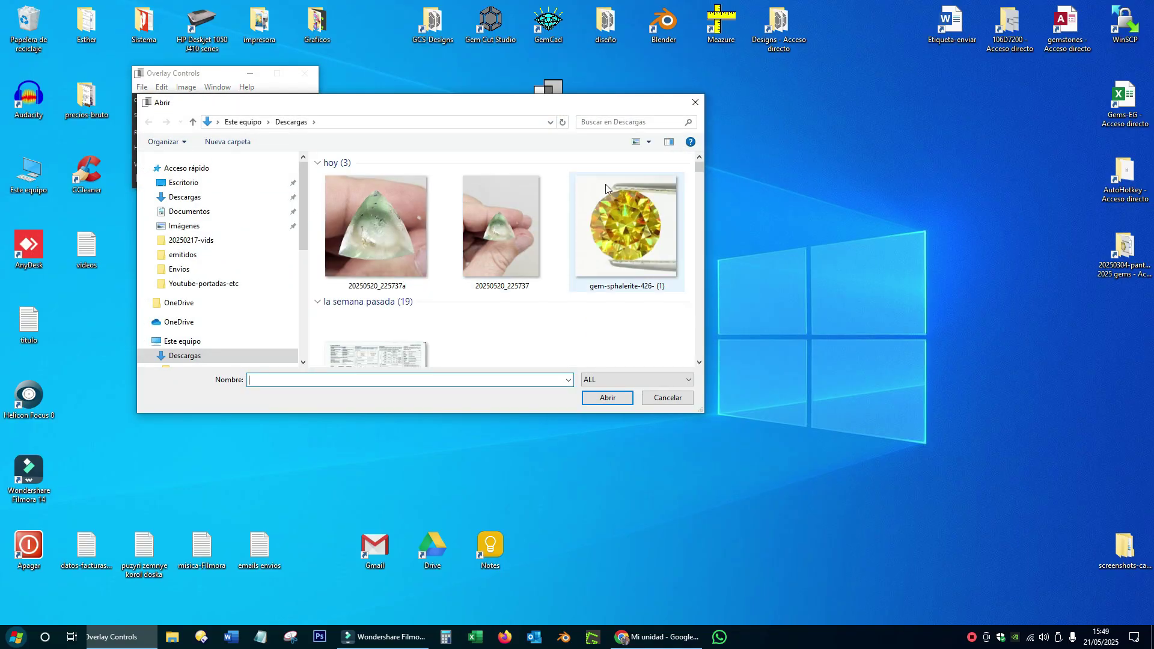
{"action": "scroll", "coordinate": [528, 285], "scroll_direction": "up", "scroll_amount": 1, "text": "ctrl"}
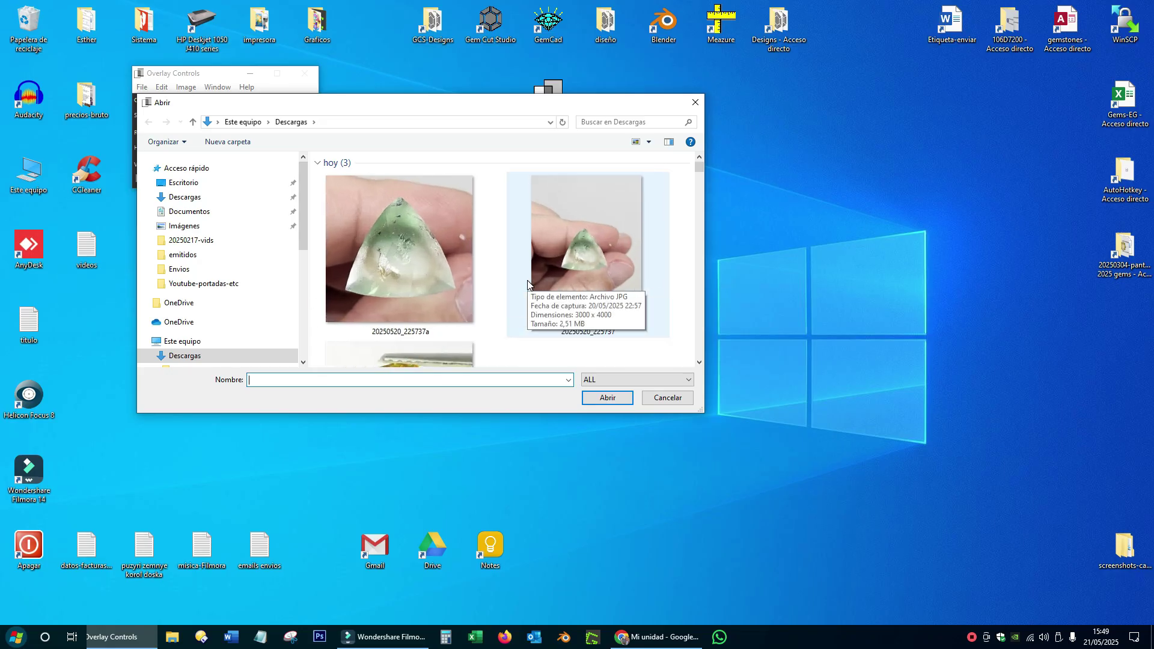
{"action": "double_click", "coordinate": [418, 275]}
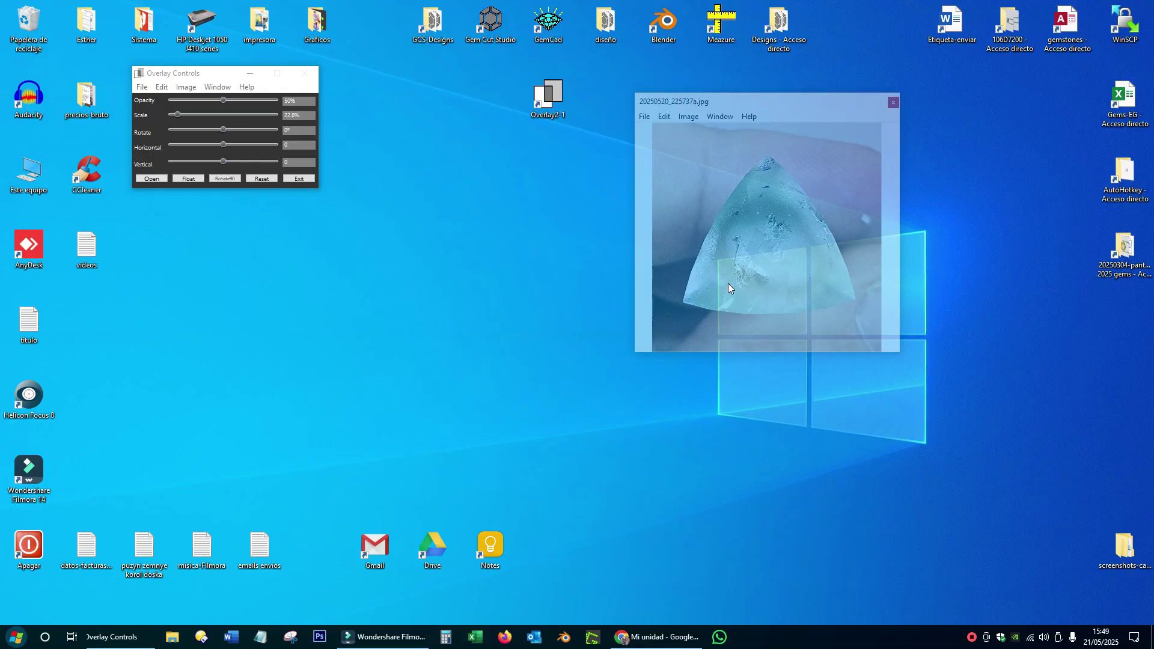
- Scale the stone photo to 21% and pan it within its window
{"action": "scroll", "coordinate": [727, 283], "scroll_direction": "down", "scroll_amount": 2}
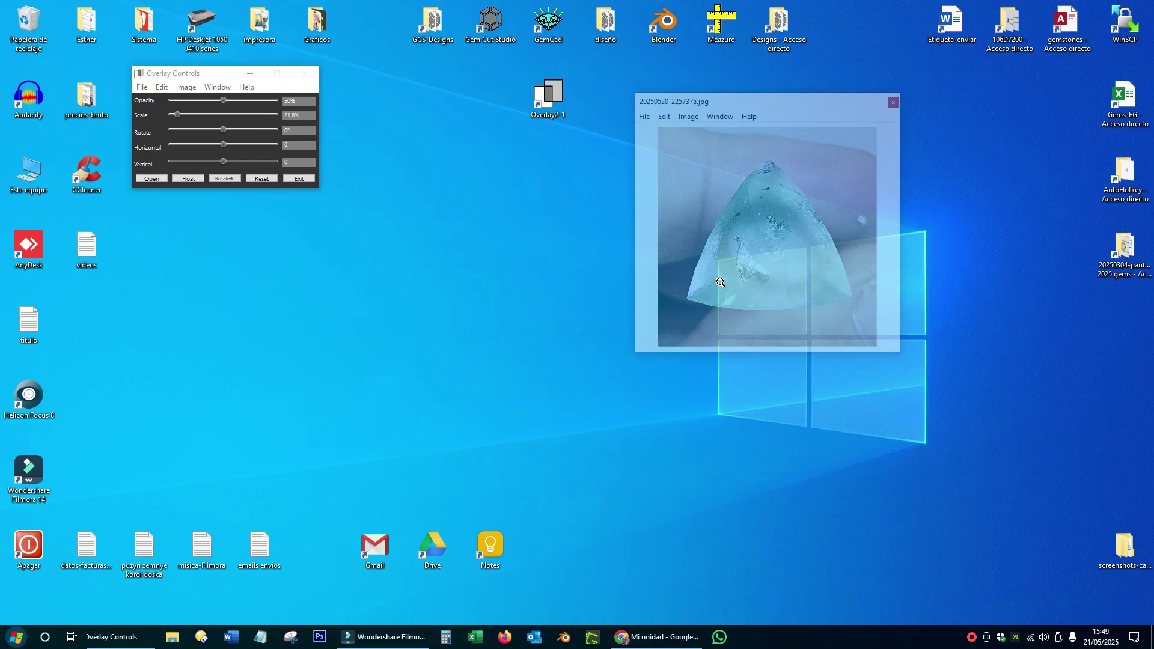
{"action": "scroll", "coordinate": [719, 279], "scroll_direction": "up", "scroll_amount": 1}
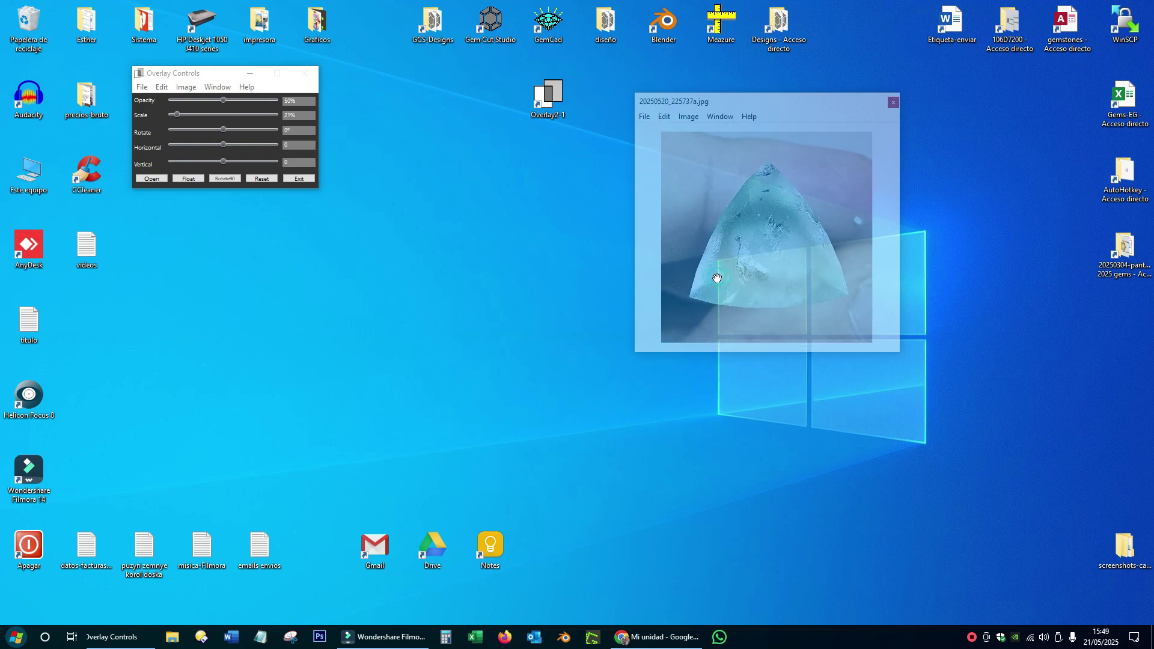
{"action": "mouse_move", "coordinate": [717, 277]}
{"action": "left_mouse_down"}
{"action": "mouse_move", "coordinate": [704, 278]}
{"action": "mouse_move", "coordinate": [719, 272]}
{"action": "left_mouse_up"}
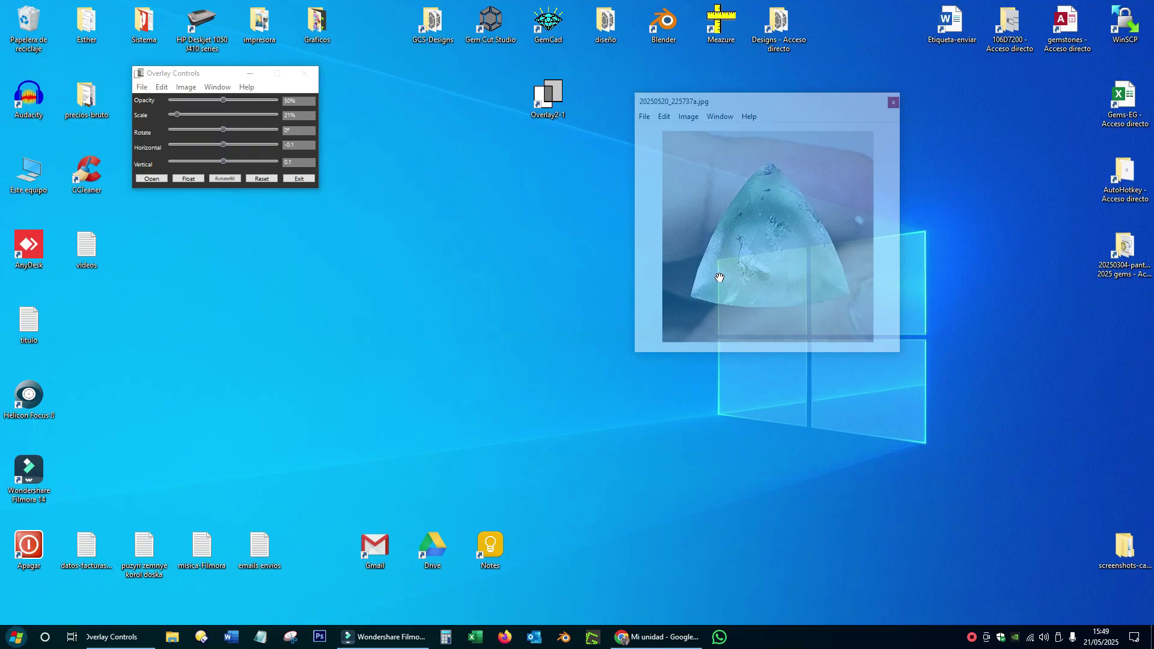
{"action": "left_click_drag", "start_coordinate": [777, 100], "coordinate": [740, 132]}
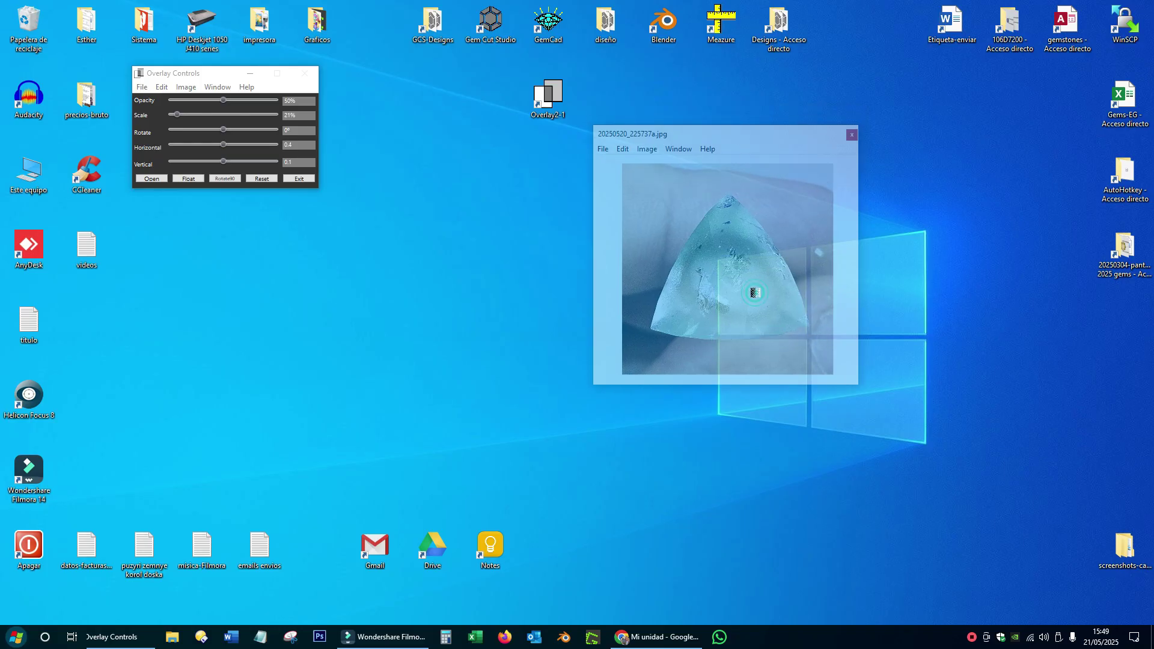
- Set the photo opacity to 41% and move its window up toward top centre
{"action": "scroll", "coordinate": [751, 291], "scroll_direction": "down", "scroll_amount": 10}
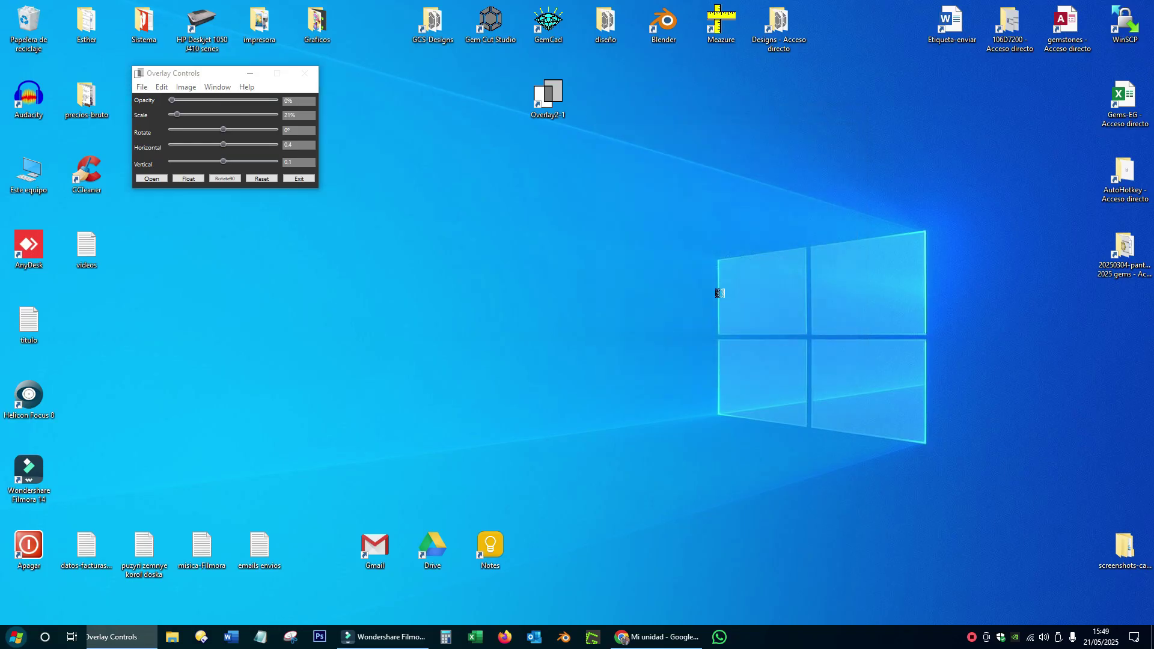
{"action": "scroll", "coordinate": [725, 291], "scroll_direction": "up", "scroll_amount": 20}
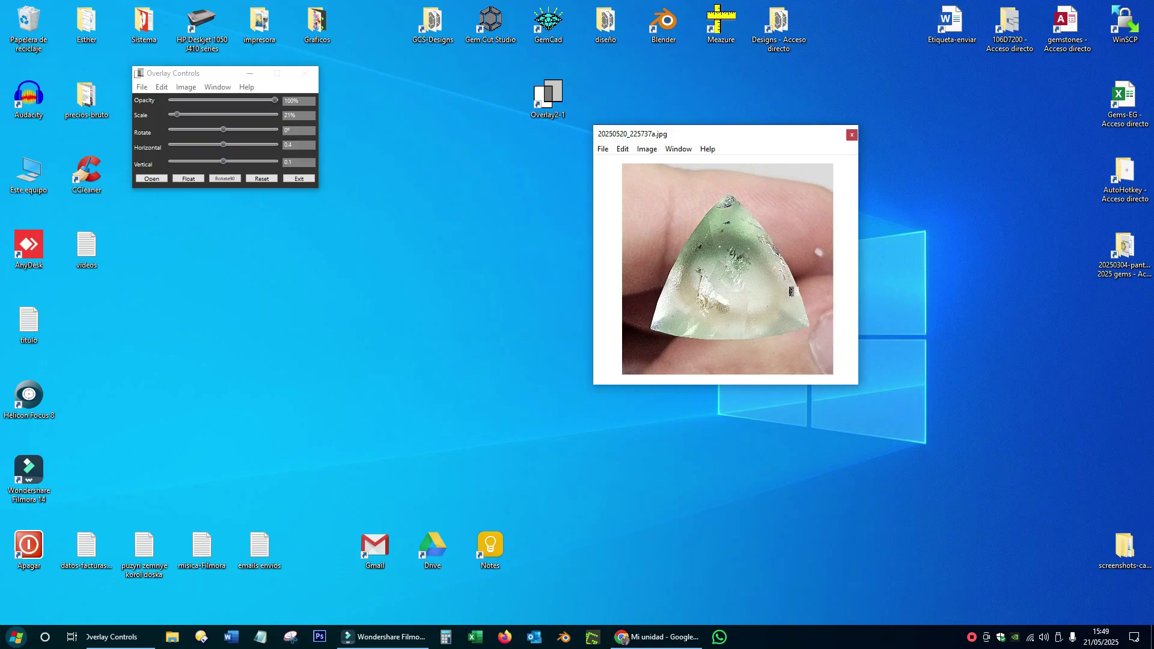
{"action": "scroll", "coordinate": [775, 292], "scroll_direction": "down", "scroll_amount": 11}
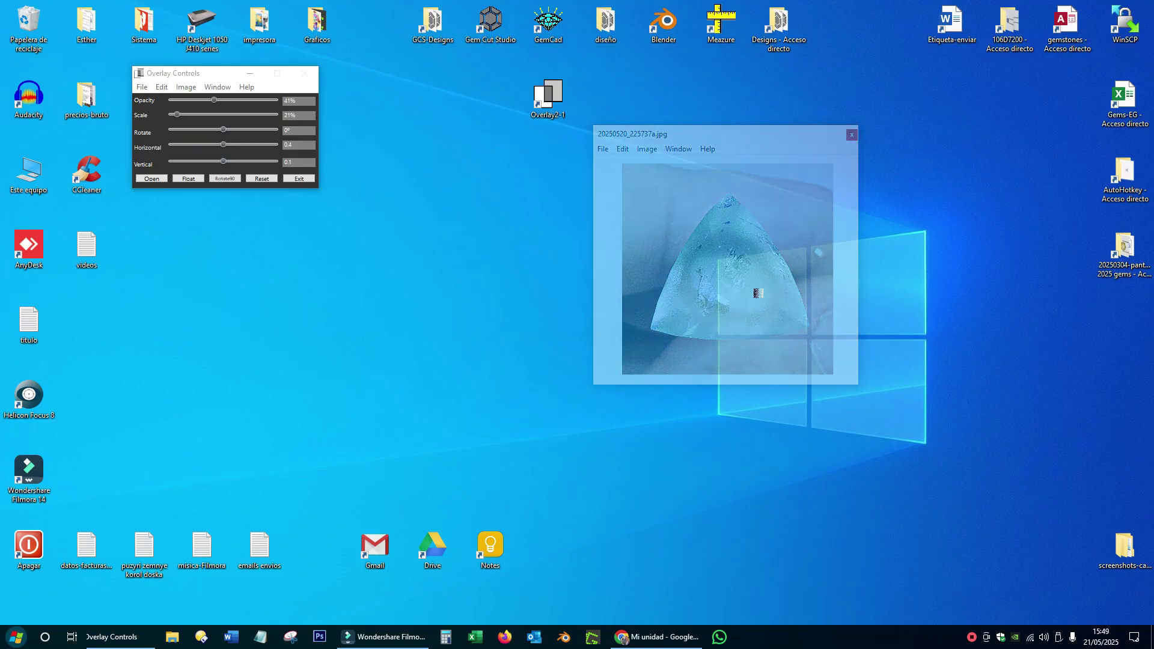
{"action": "left_click_drag", "start_coordinate": [764, 138], "coordinate": [593, 23]}
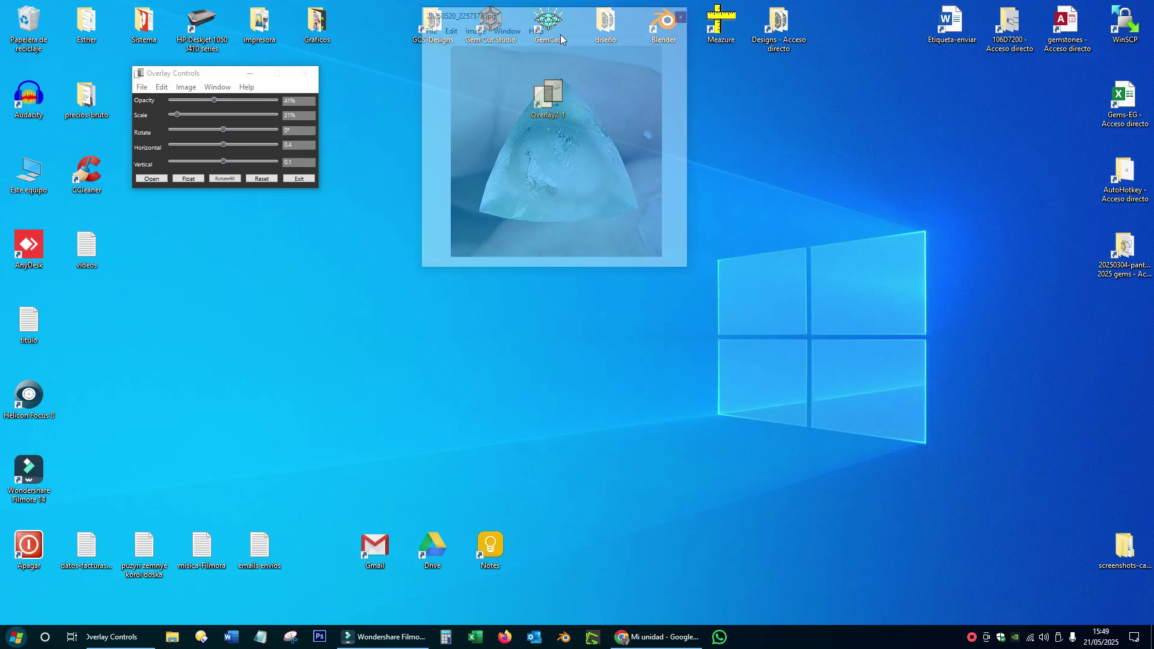
- Float the overlay and test clicking through it onto the desktop
{"action": "left_click", "coordinate": [218, 87]}
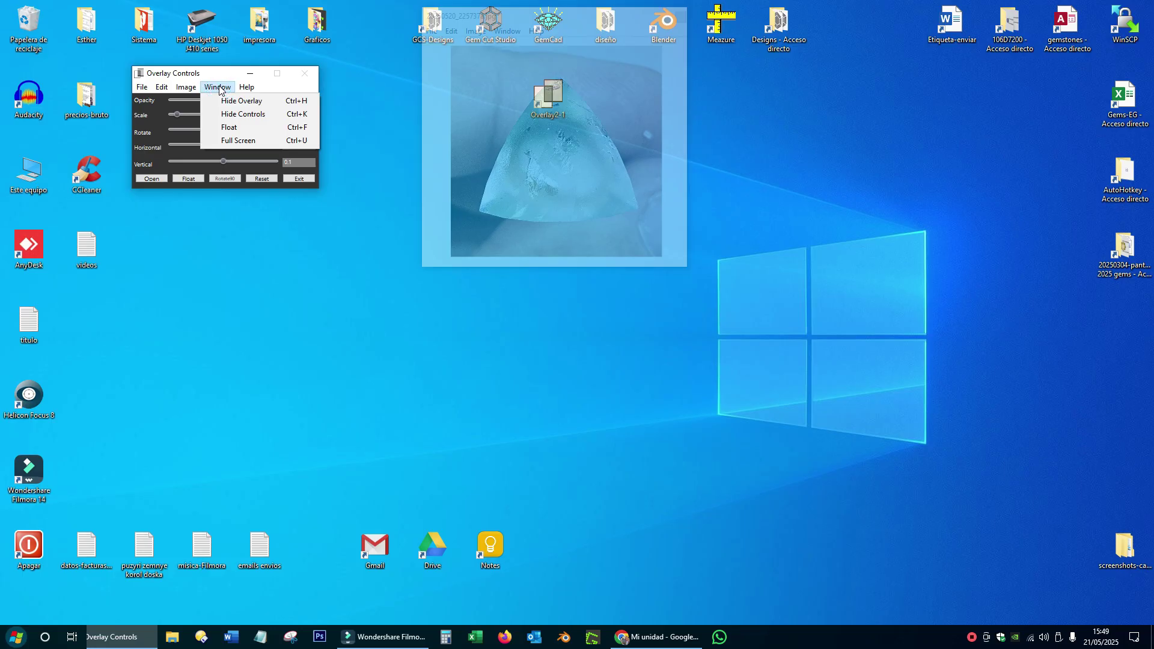
{"action": "left_click", "coordinate": [231, 127]}
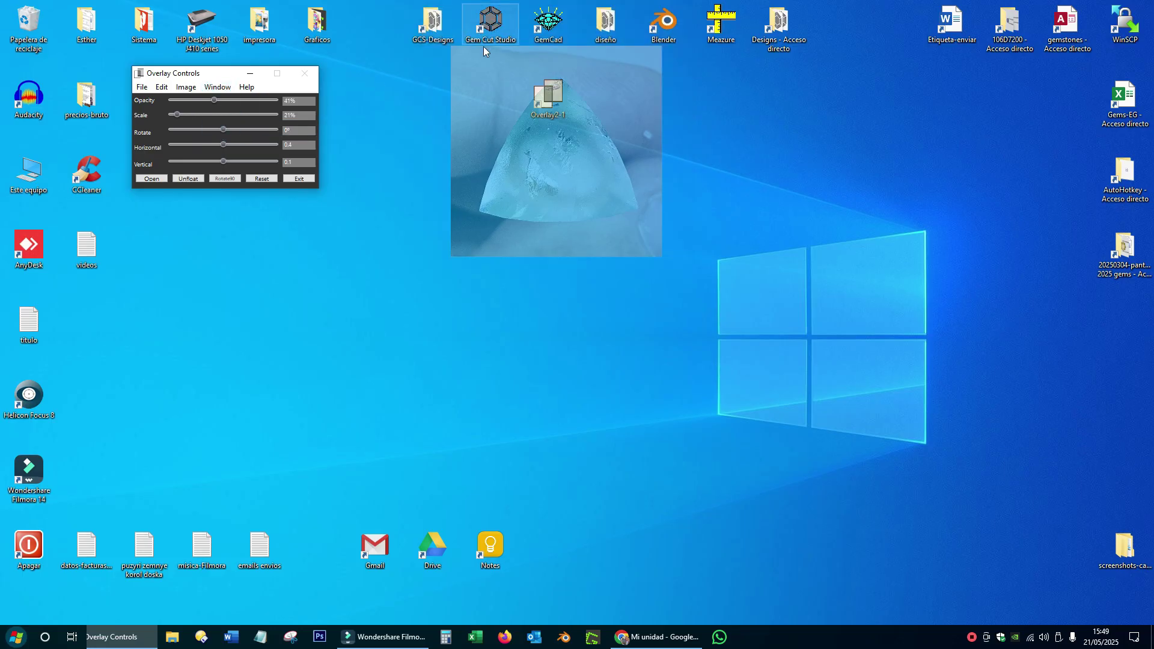
{"action": "left_click", "coordinate": [547, 96]}
{"action": "left_click", "coordinate": [473, 208]}
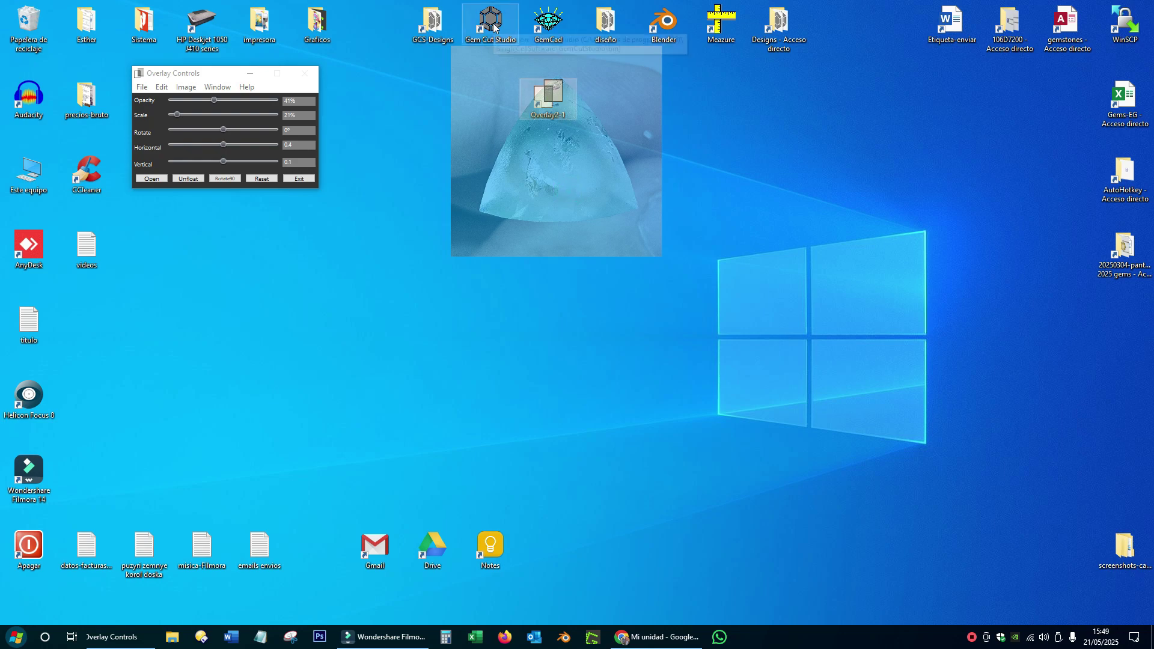
{"action": "left_click", "coordinate": [564, 181]}
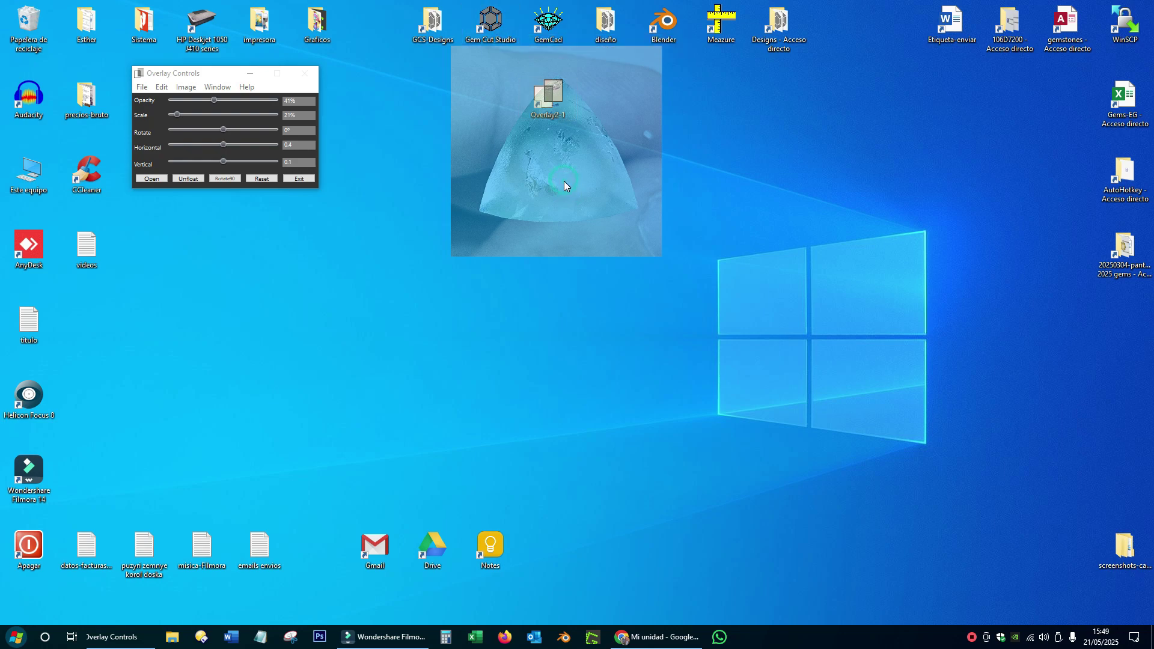
- Unfloat the overlay and move its window down toward screen centre
{"action": "left_click", "coordinate": [217, 87]}
{"action": "left_click", "coordinate": [237, 132]}
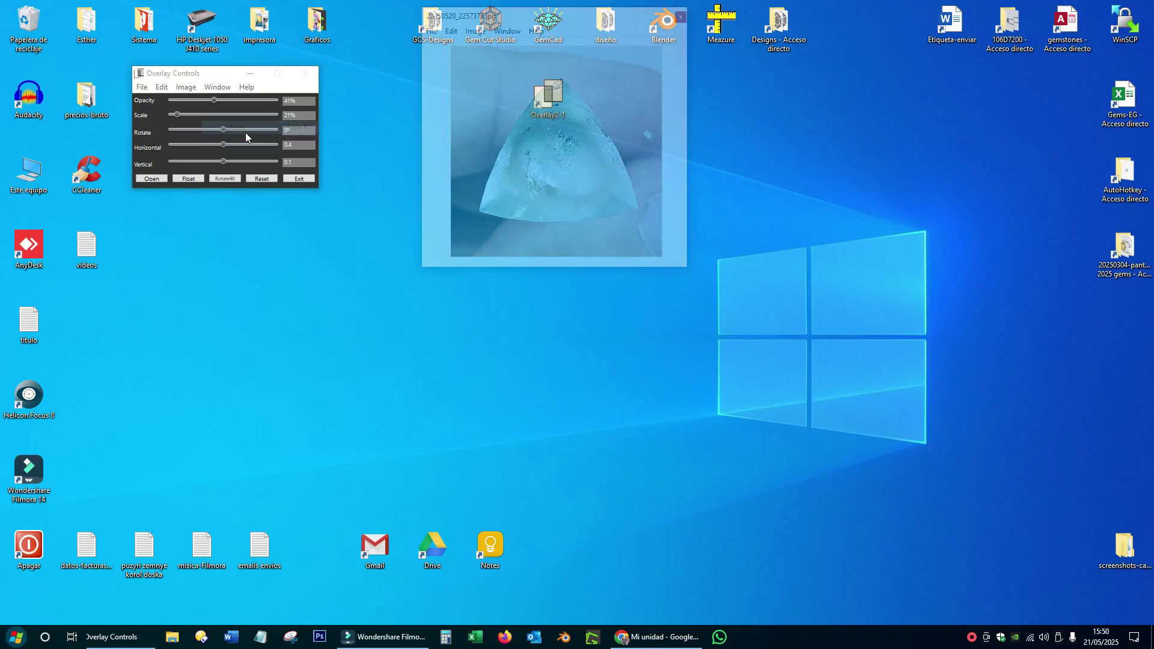
{"action": "left_click_drag", "start_coordinate": [580, 20], "coordinate": [667, 194]}
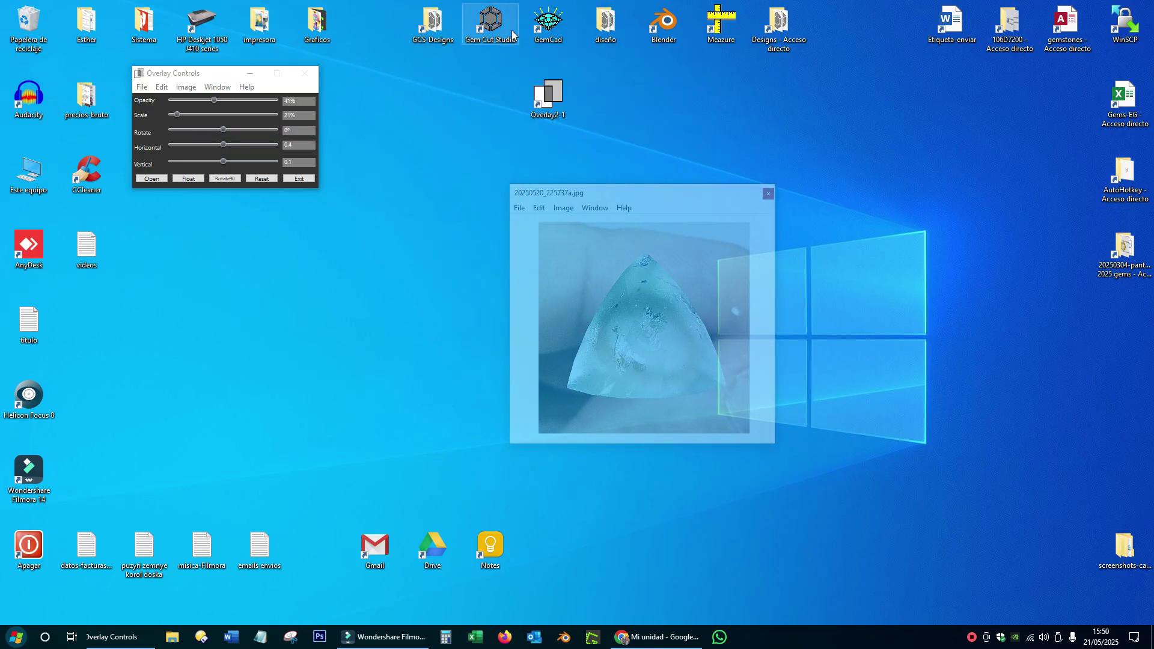
- Launch Gem Cut Studio full-screen and place the stone photo over the design area
{"action": "double_click", "coordinate": [491, 22]}
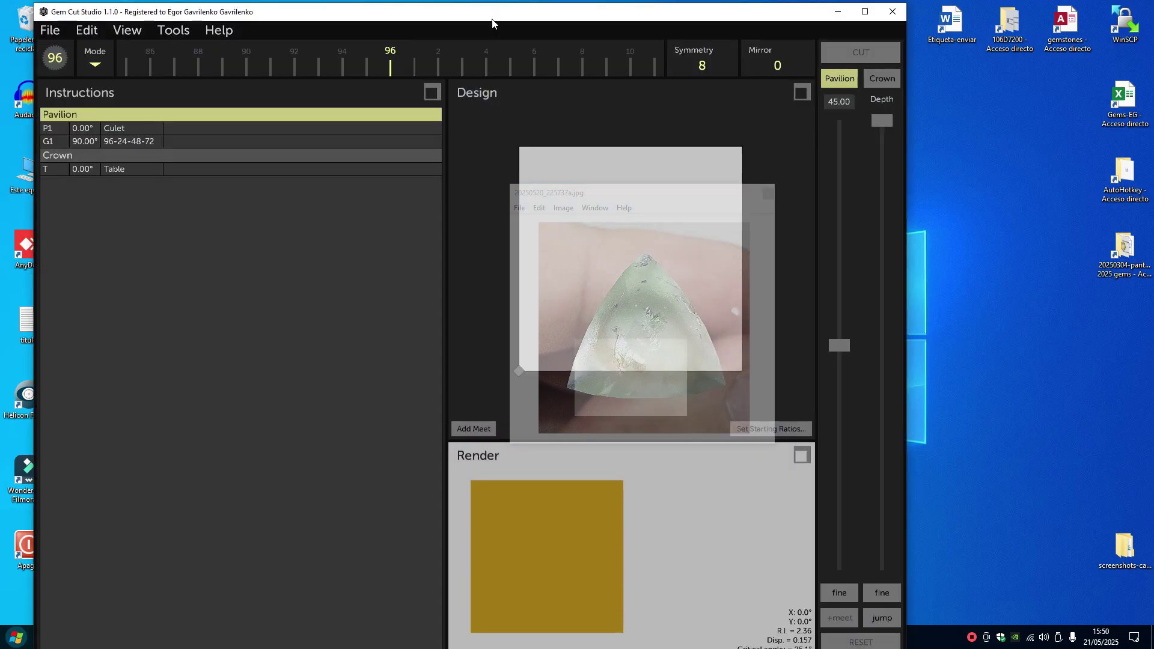
{"action": "left_click", "coordinate": [865, 12]}
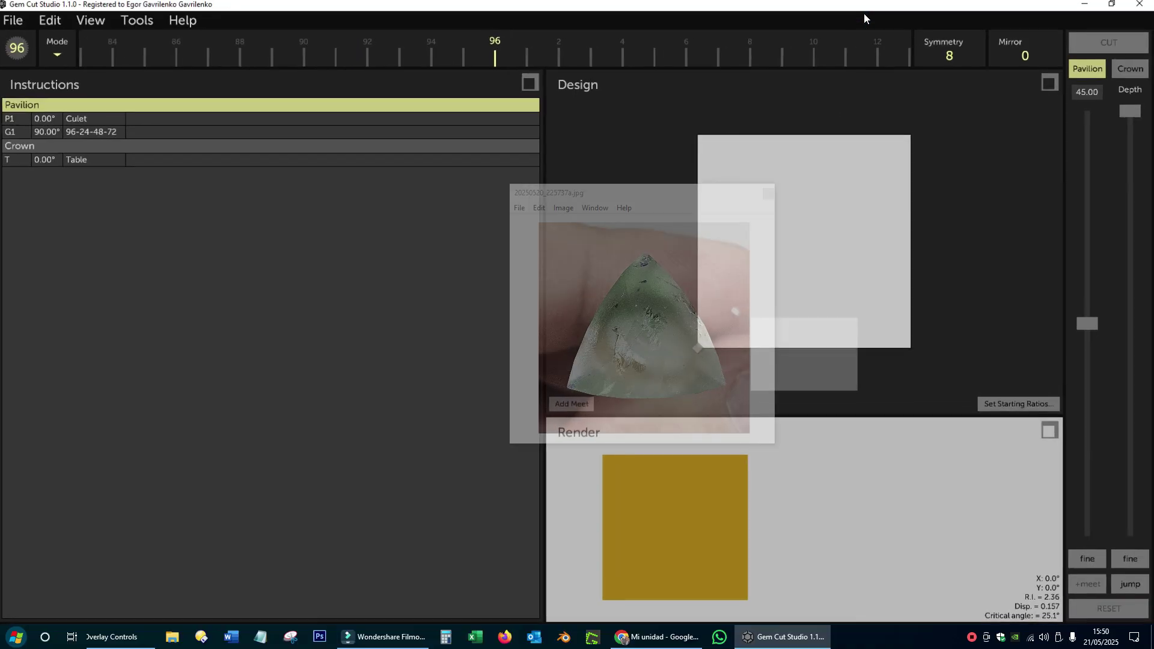
{"action": "left_click_drag", "start_coordinate": [651, 188], "coordinate": [813, 122]}
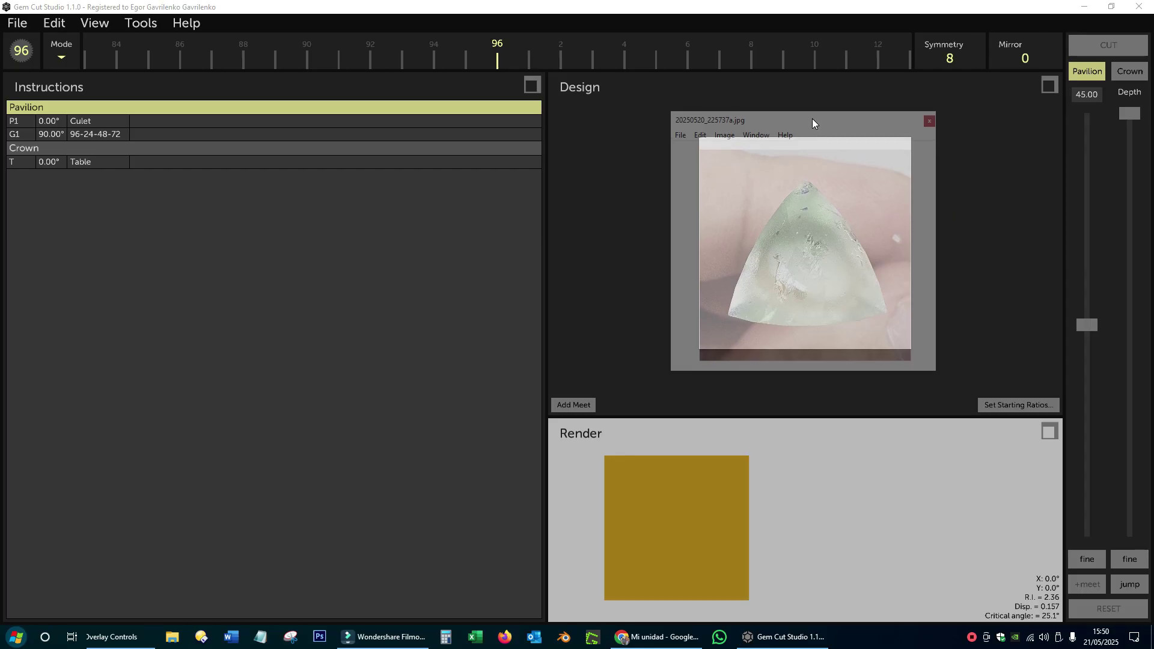
- Set symmetry to 3 and the facet angle to 90.00°, then preview a cut depth
{"action": "left_click", "coordinate": [950, 64]}
{"action": "type", "text": "3"}
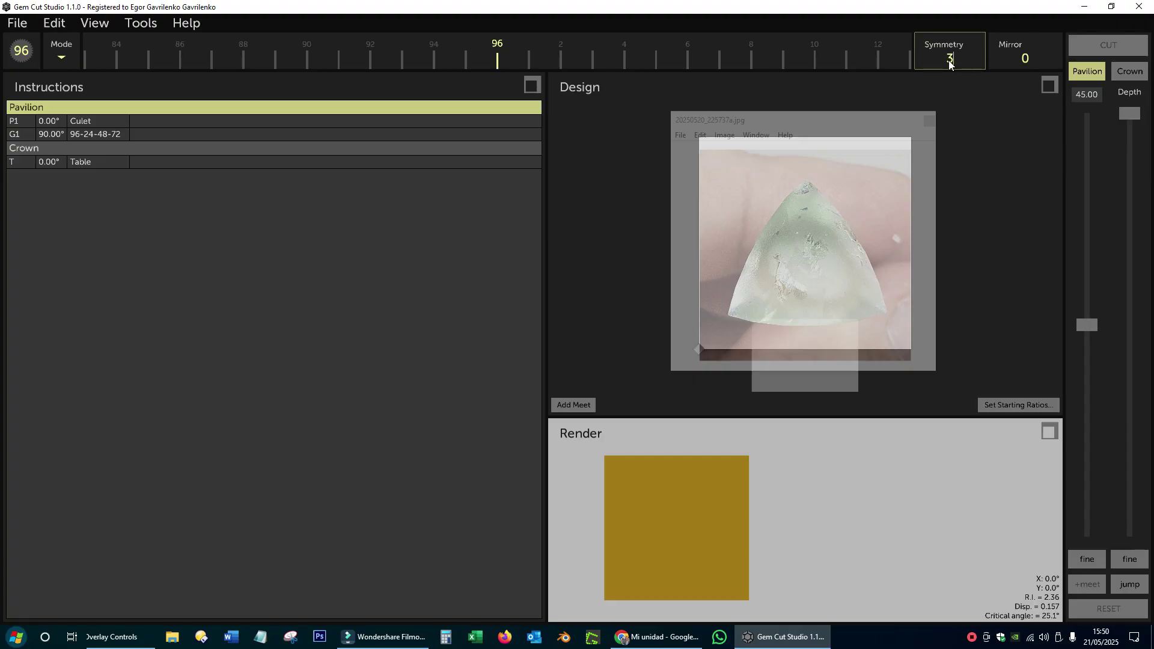
{"action": "left_click", "coordinate": [1091, 92]}
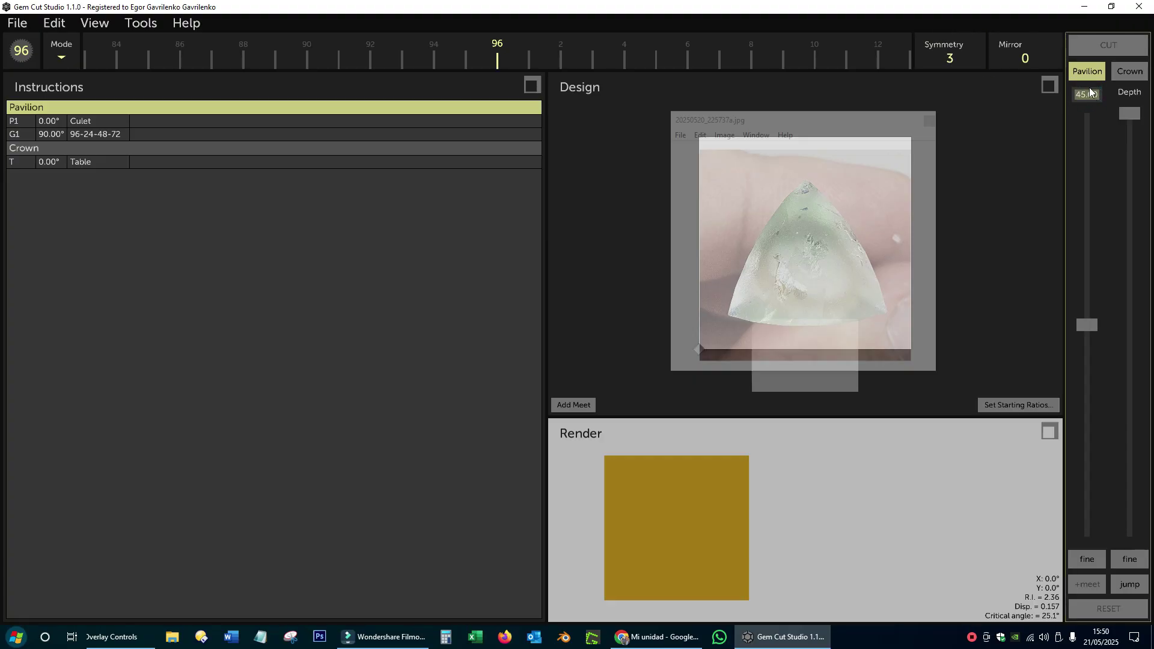
{"action": "type", "text": "90"}
{"action": "key", "text": "Return"}
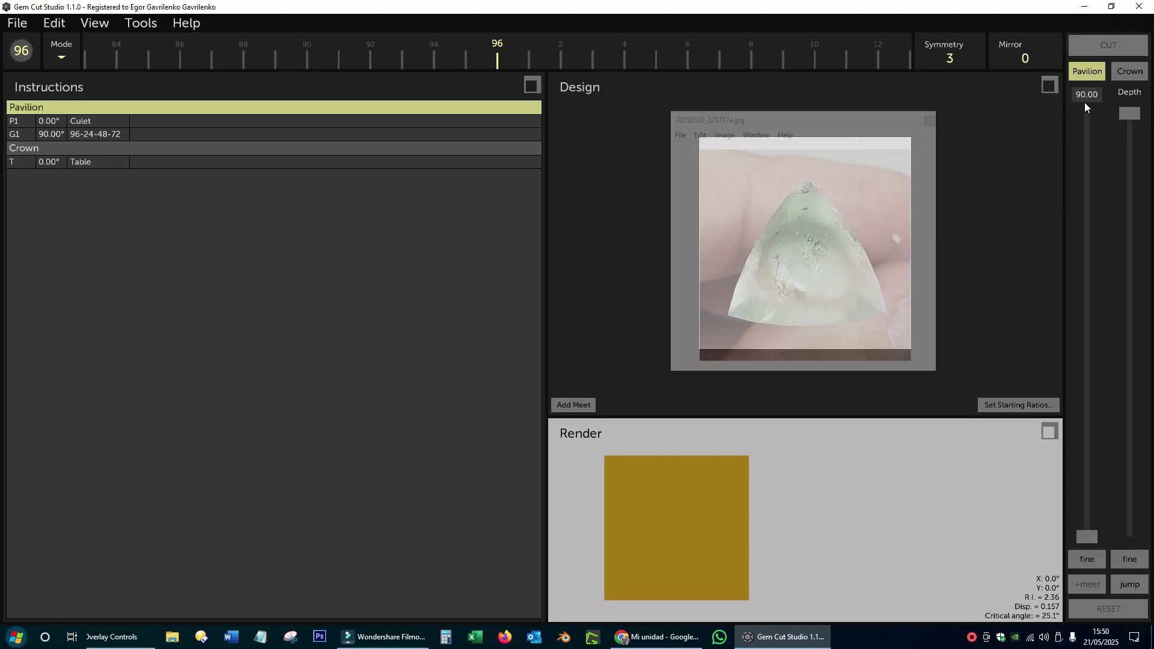
{"action": "left_click_drag", "start_coordinate": [1129, 114], "coordinate": [1148, 202]}
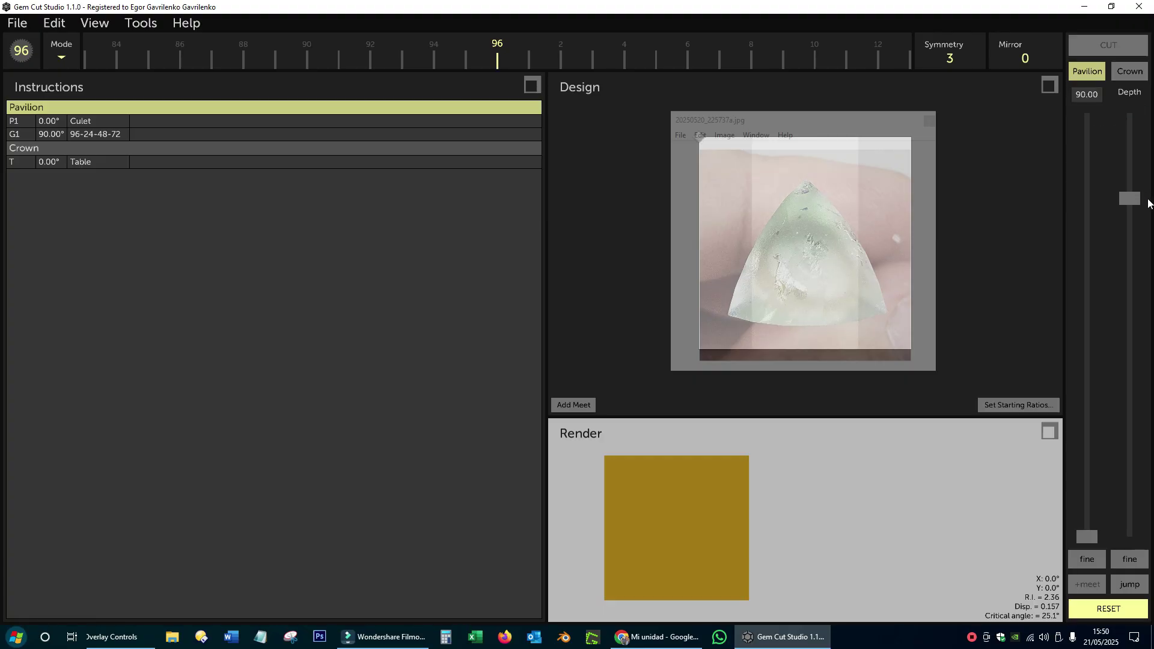
- Bring the photo forward as a frameless overlay over the Design panel
{"action": "left_click", "coordinate": [827, 177]}
{"action": "left_click", "coordinate": [834, 240]}
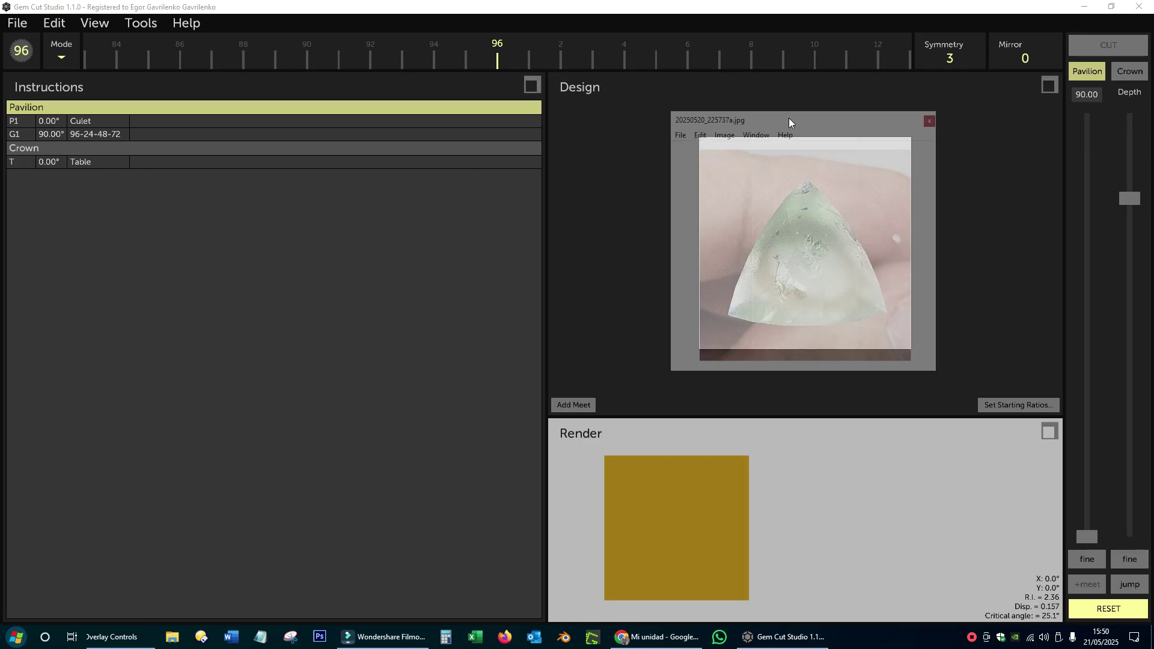
{"action": "key", "text": "alt+Tab"}
{"action": "left_click", "coordinate": [804, 229]}
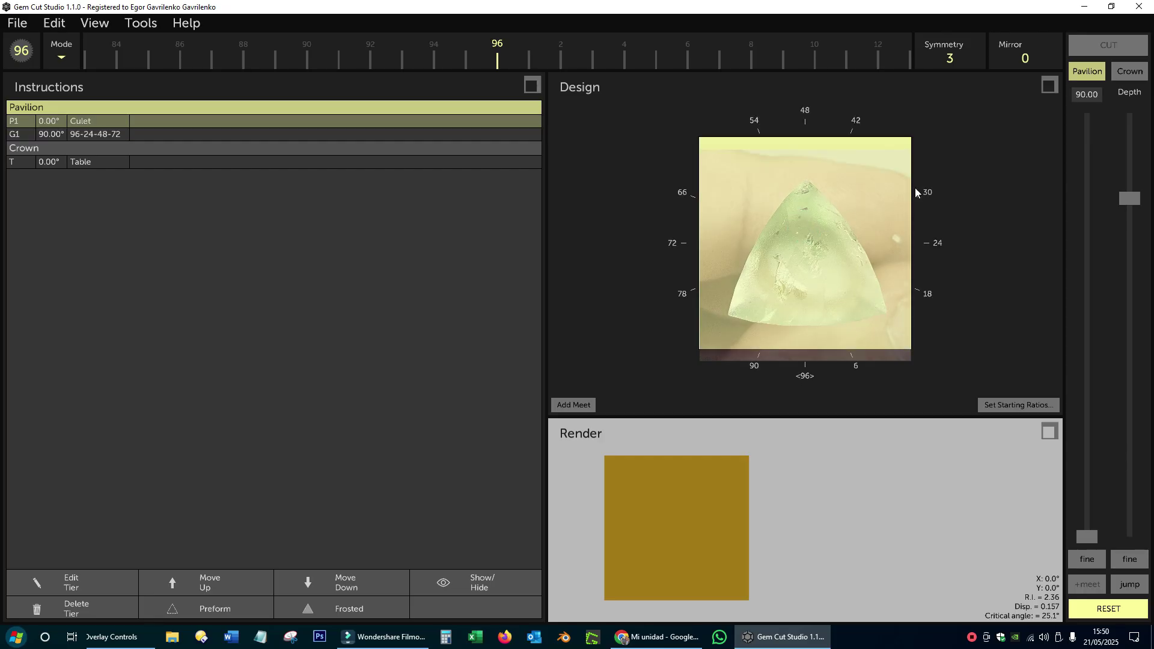
{"action": "left_click", "coordinate": [1133, 203]}
{"action": "left_click_drag", "start_coordinate": [1134, 207], "coordinate": [1146, 442]}
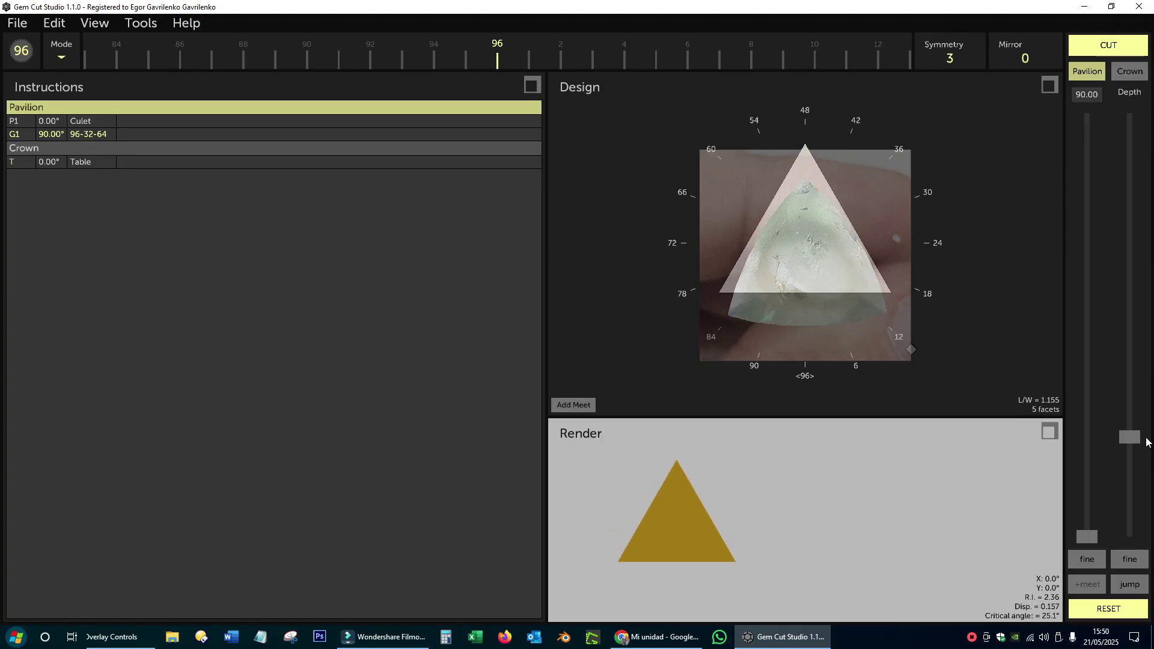
{"action": "left_click", "coordinate": [1027, 61]}
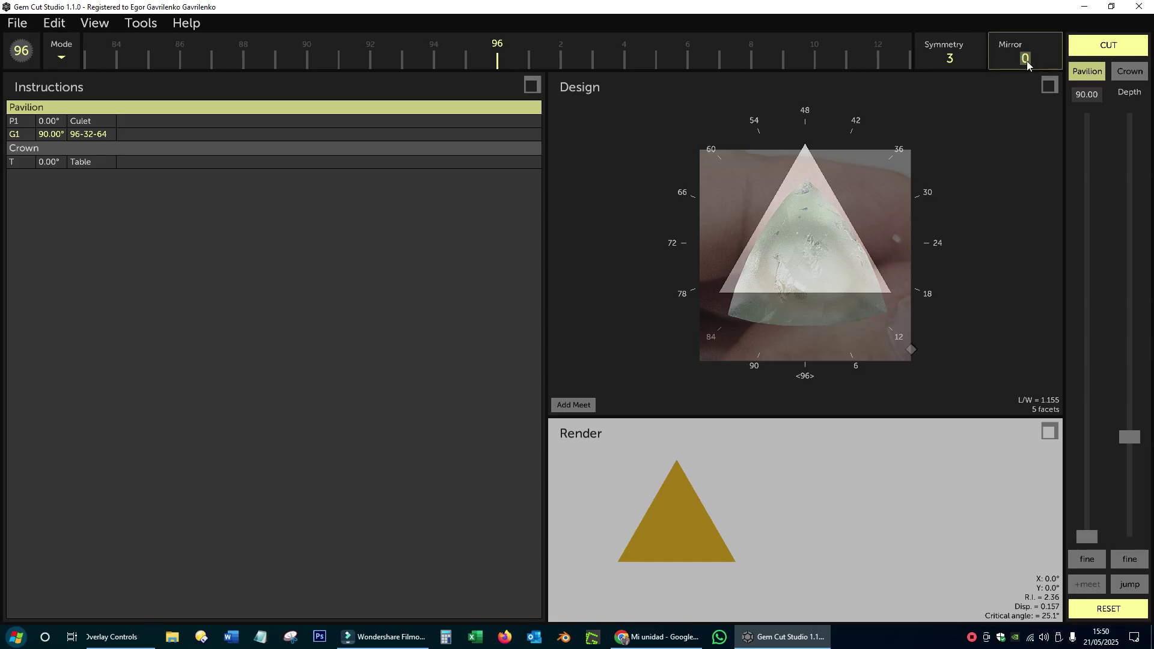
{"action": "type", "text": "4"}
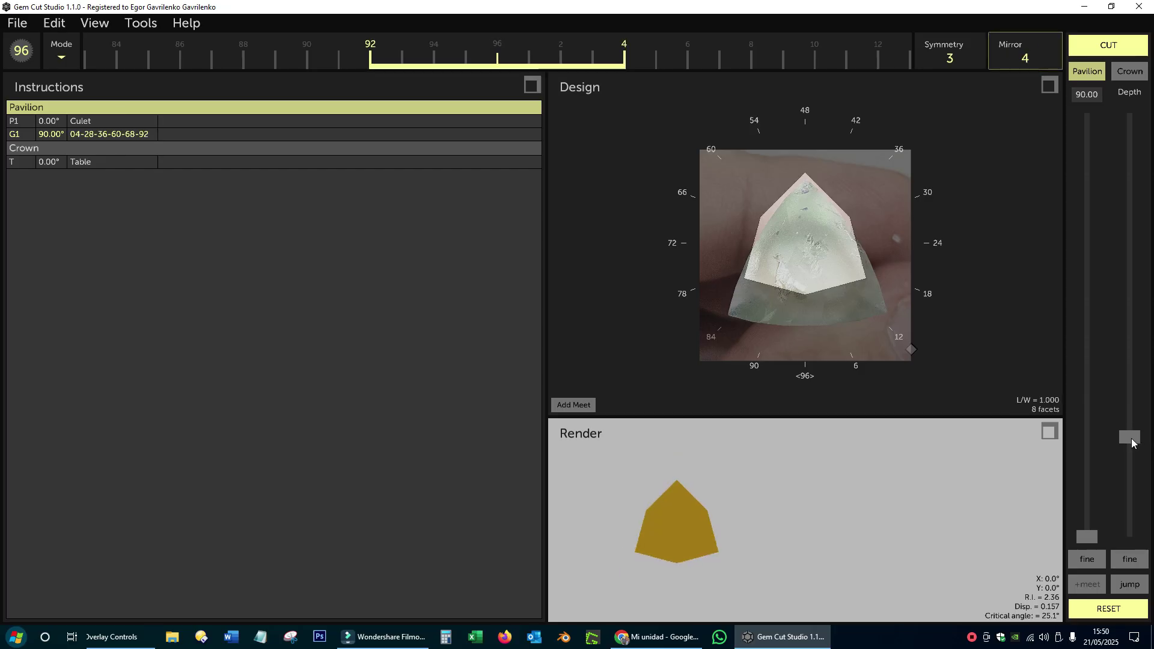
{"action": "left_click_drag", "start_coordinate": [1131, 438], "coordinate": [1131, 397]}
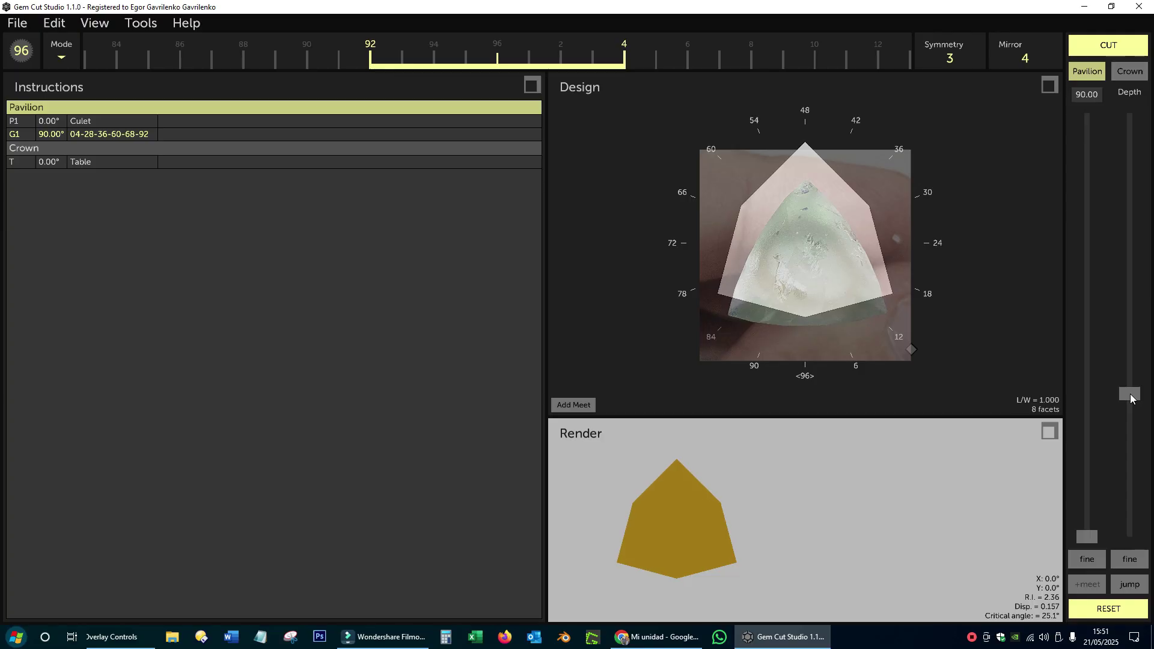
{"action": "left_click", "coordinate": [1114, 45]}
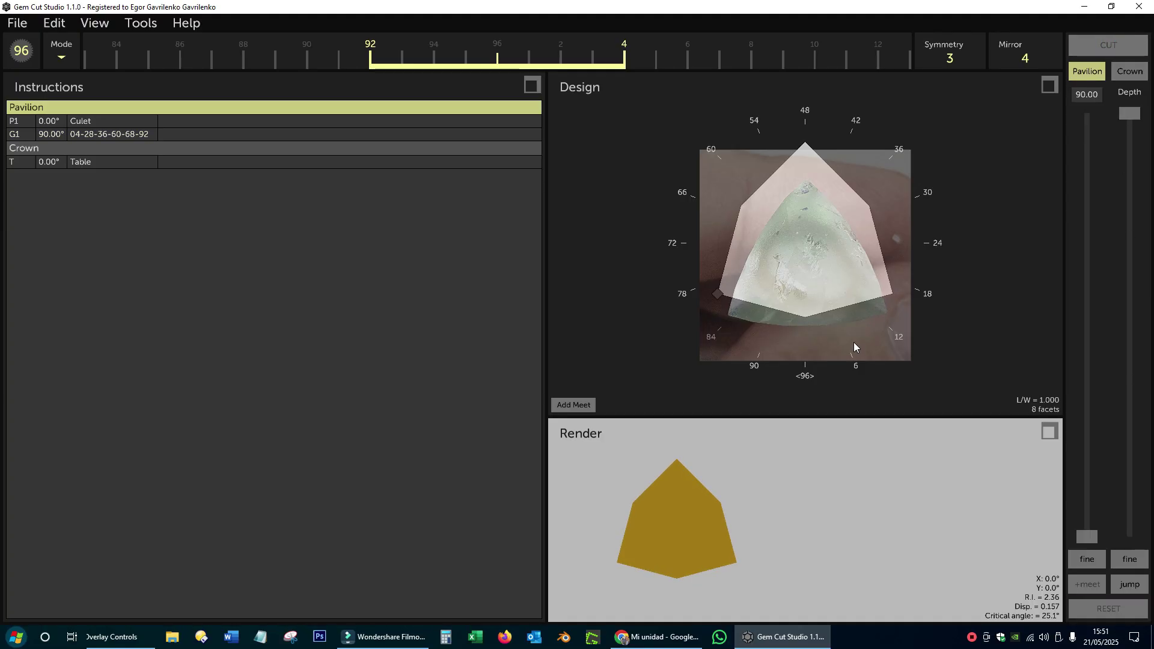
- Unfloat the photo, align it with the outline, and reset its rotation to 0°
{"action": "left_click", "coordinate": [114, 637]}
{"action": "left_click", "coordinate": [217, 87]}
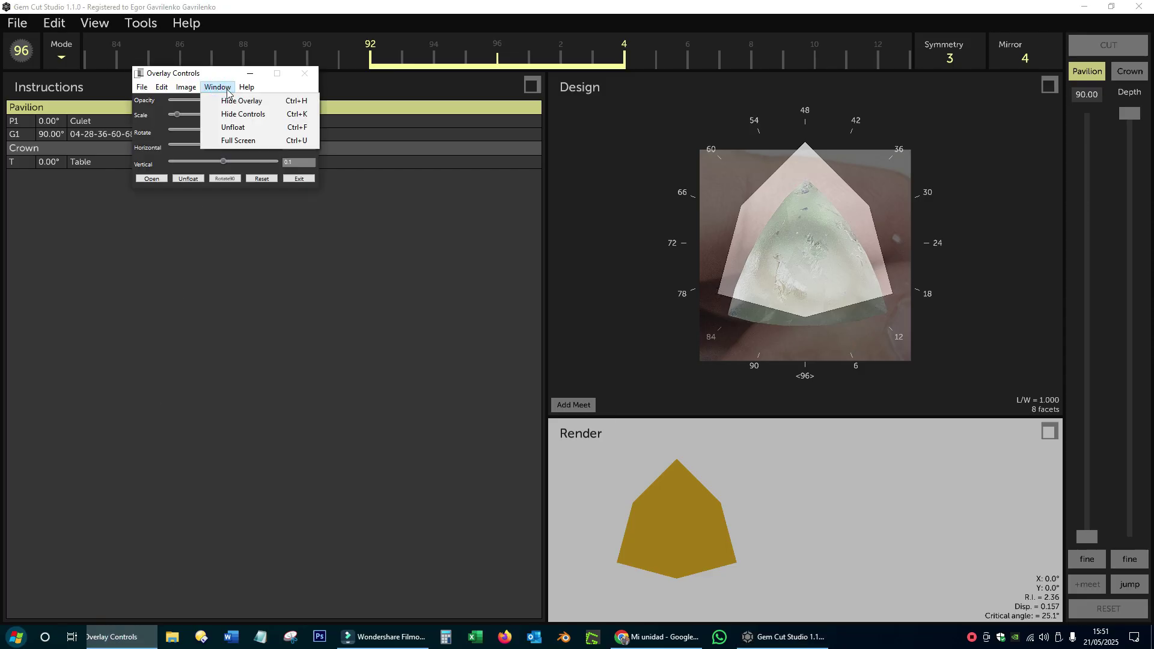
{"action": "left_click", "coordinate": [231, 129]}
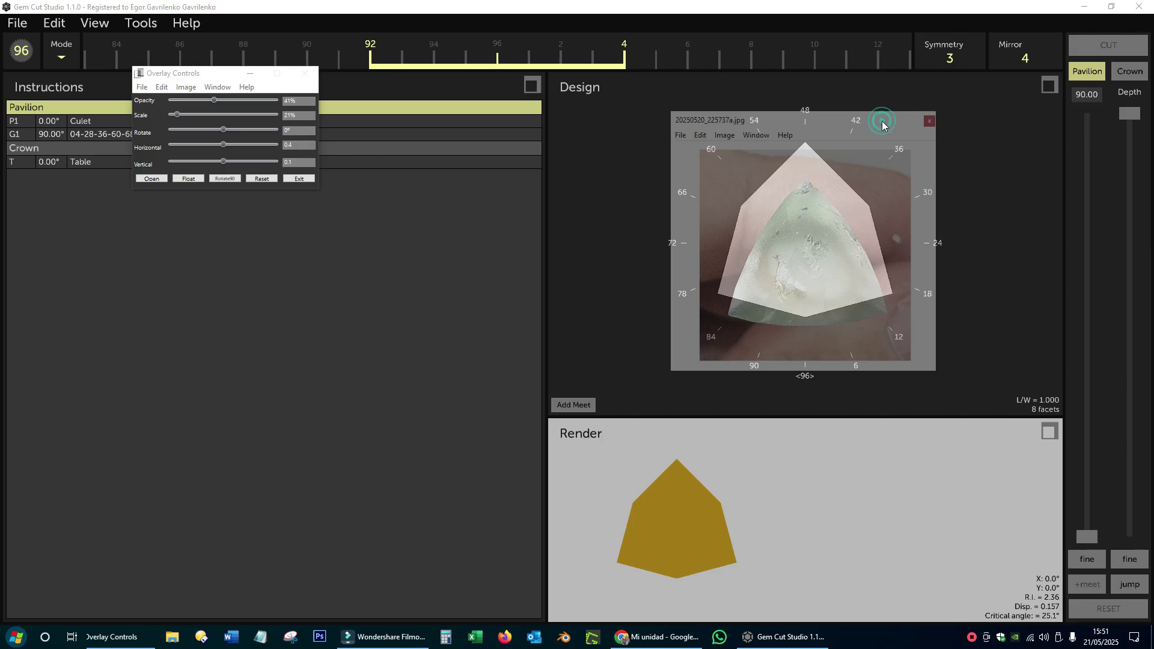
{"action": "left_click_drag", "start_coordinate": [882, 123], "coordinate": [879, 91]}
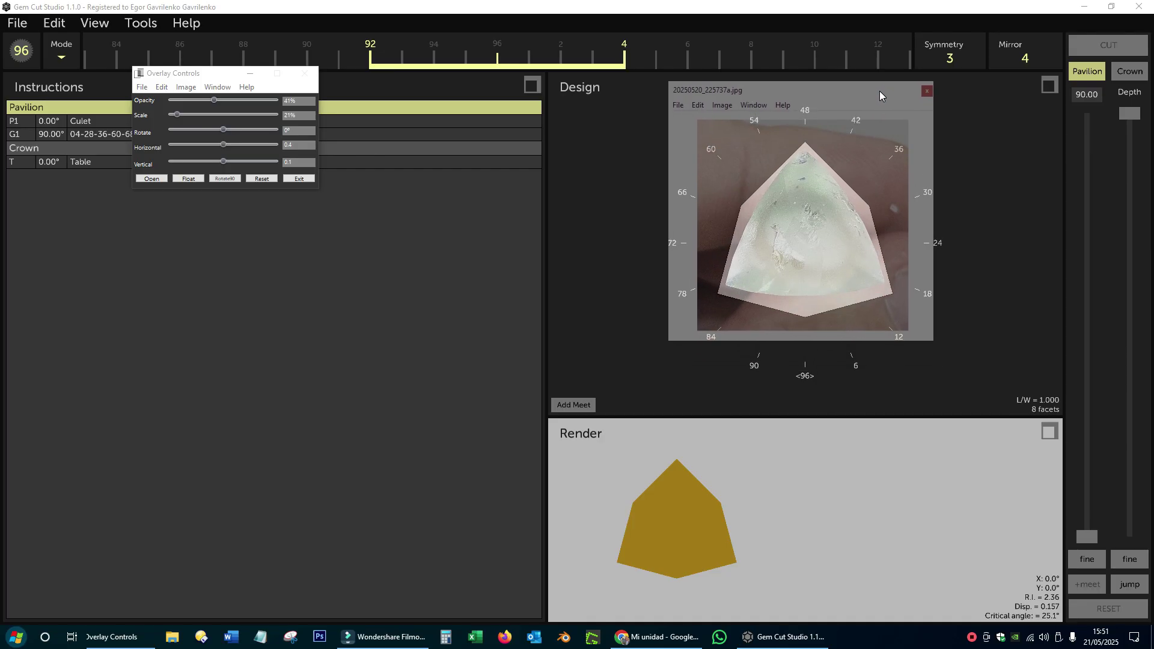
{"action": "left_click_drag", "start_coordinate": [879, 91], "coordinate": [879, 94]}
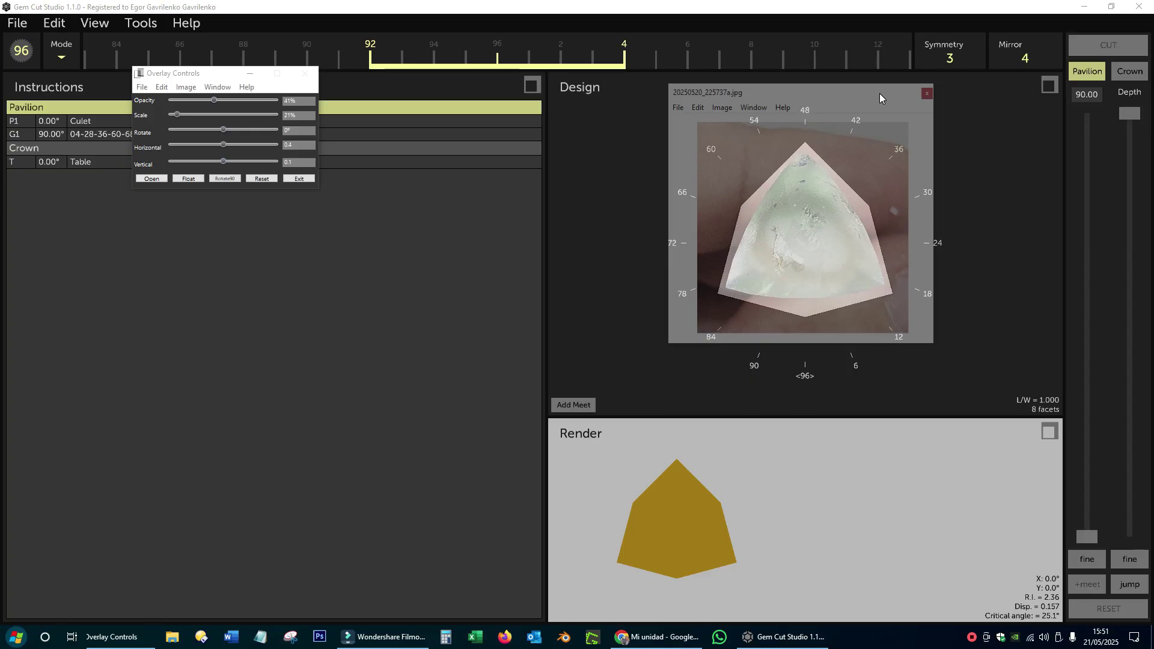
{"action": "left_click", "coordinate": [210, 111]}
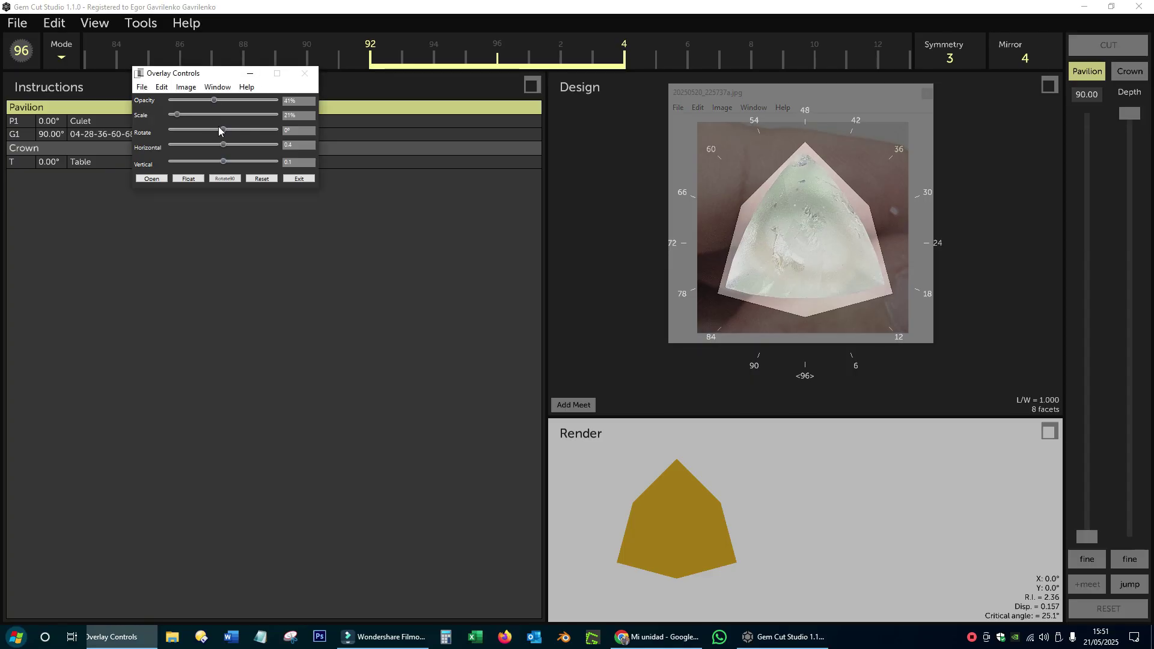
{"action": "left_click_drag", "start_coordinate": [223, 133], "coordinate": [223, 128]}
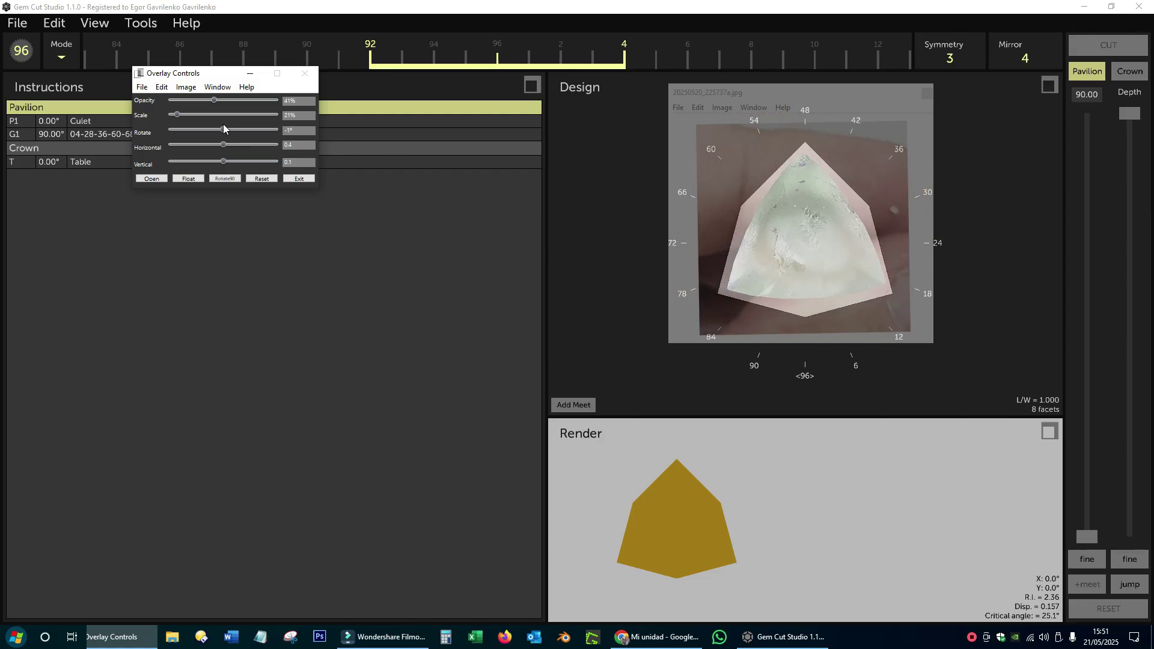
{"action": "left_click", "coordinate": [299, 130]}
- Scale the photo to 23.2% and restore its opacity to 41%
{"action": "left_click", "coordinate": [805, 229]}
{"action": "scroll", "coordinate": [811, 229], "scroll_direction": "up", "scroll_amount": 3}
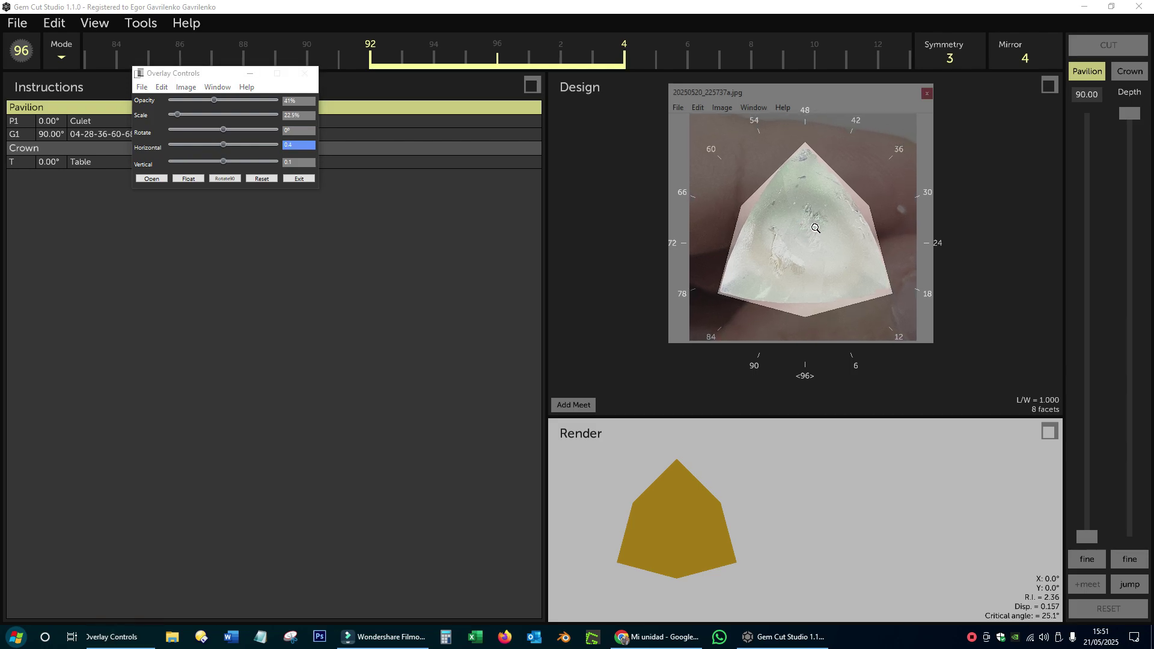
{"action": "scroll", "coordinate": [818, 228], "scroll_direction": "up", "scroll_amount": 2}
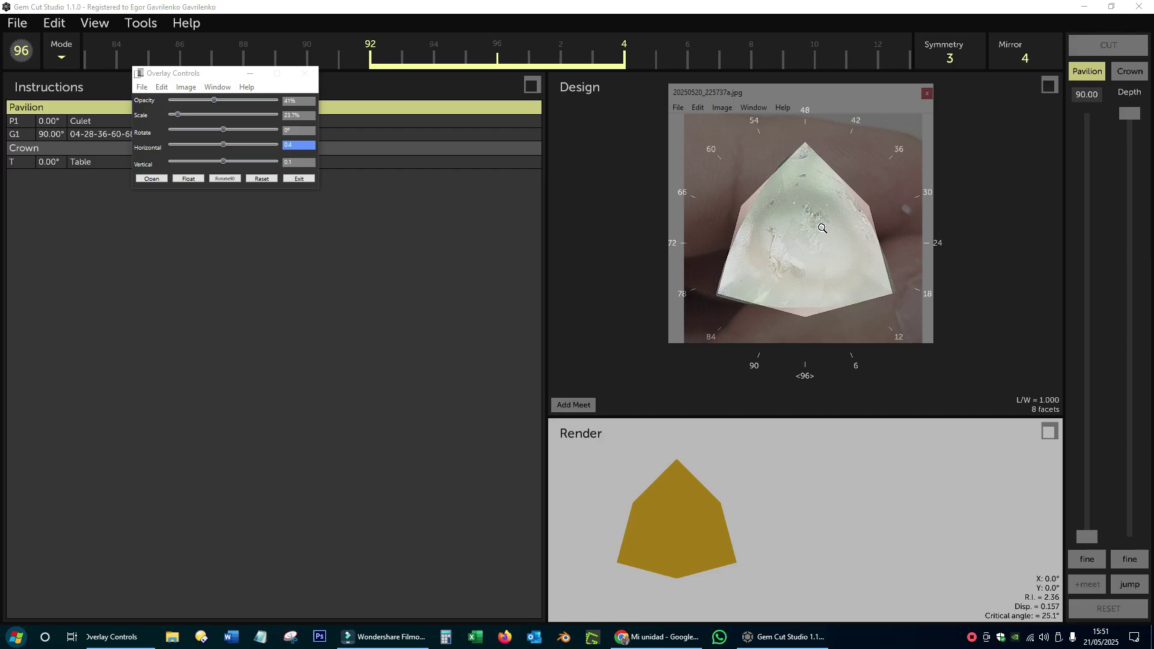
{"action": "scroll", "coordinate": [820, 230], "scroll_direction": "down", "scroll_amount": 1}
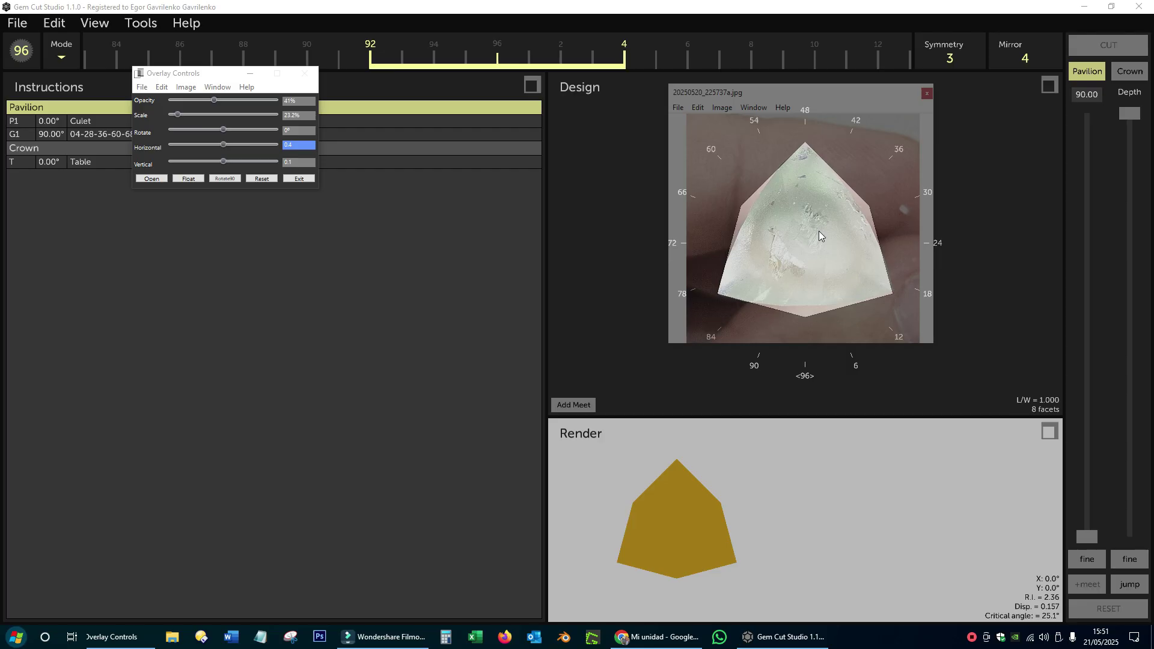
{"action": "left_click", "coordinate": [819, 231]}
{"action": "scroll", "coordinate": [791, 235], "scroll_direction": "up", "scroll_amount": 5}
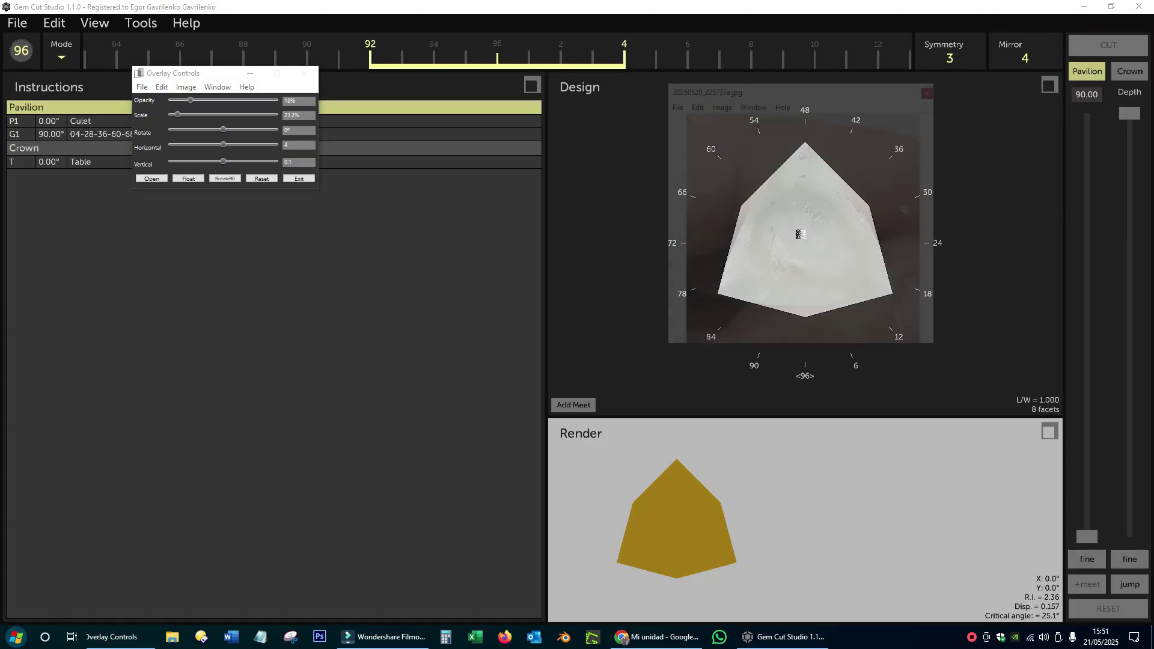
{"action": "scroll", "coordinate": [809, 234], "scroll_direction": "up", "scroll_amount": 3}
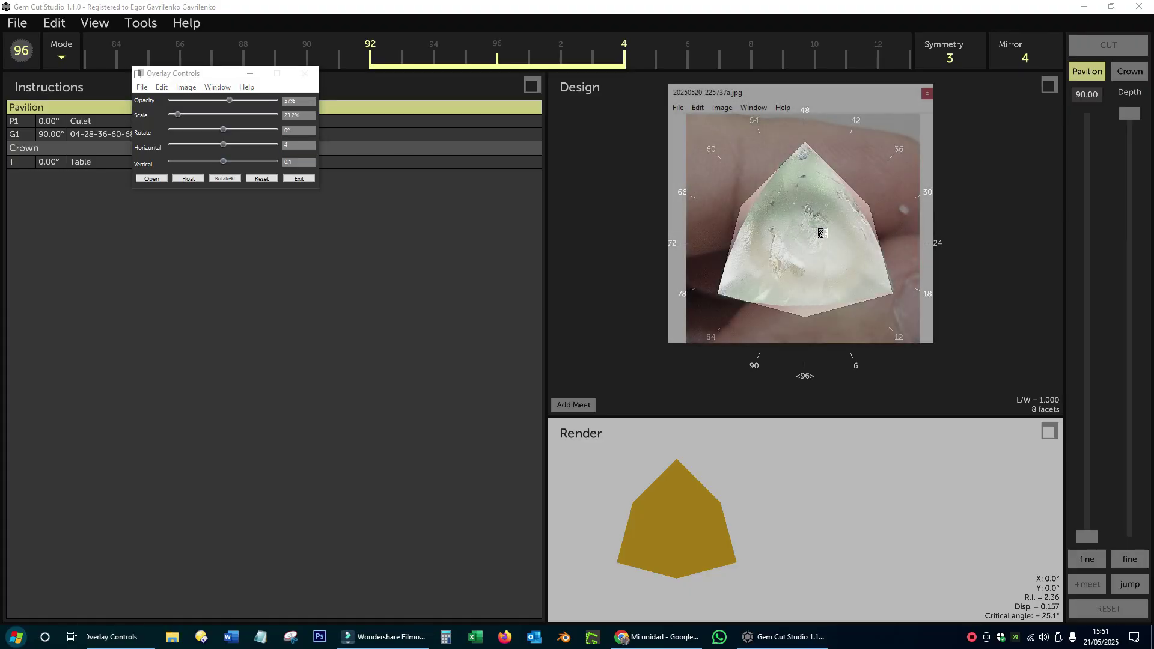
{"action": "scroll", "coordinate": [809, 238], "scroll_direction": "down", "scroll_amount": 2}
{"action": "scroll", "coordinate": [809, 240], "scroll_direction": "up", "scroll_amount": 2}
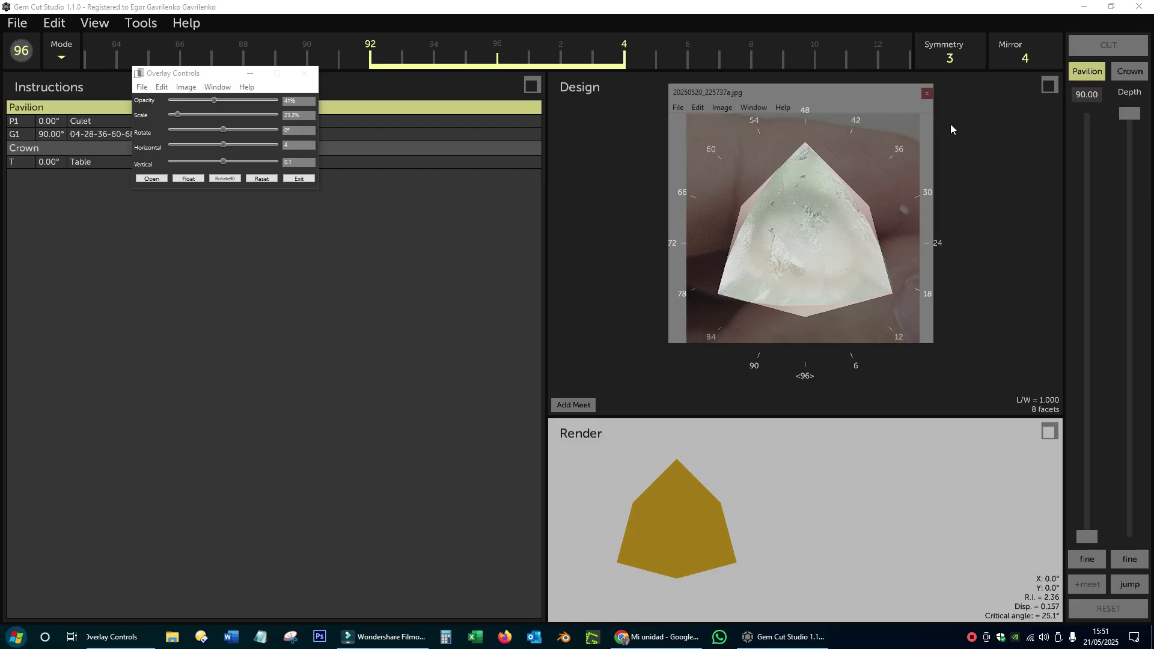
{"action": "left_click", "coordinate": [956, 171]}
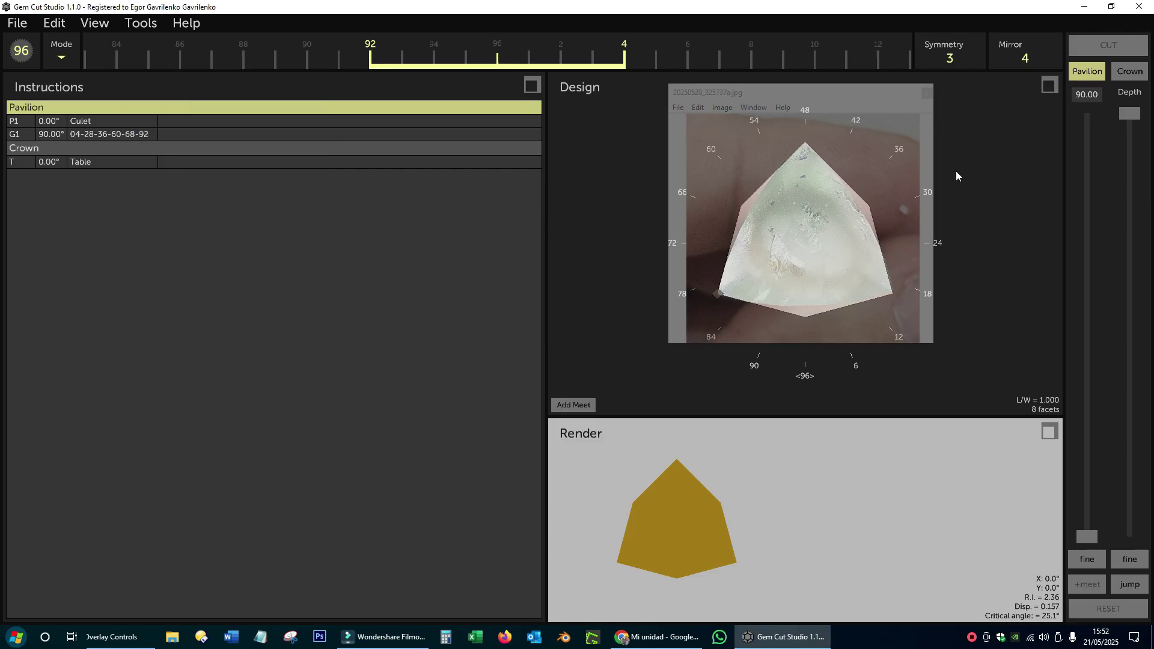
{"action": "left_click", "coordinate": [1026, 57]}
{"action": "type", "text": "2"}
{"action": "key", "text": "Return"}
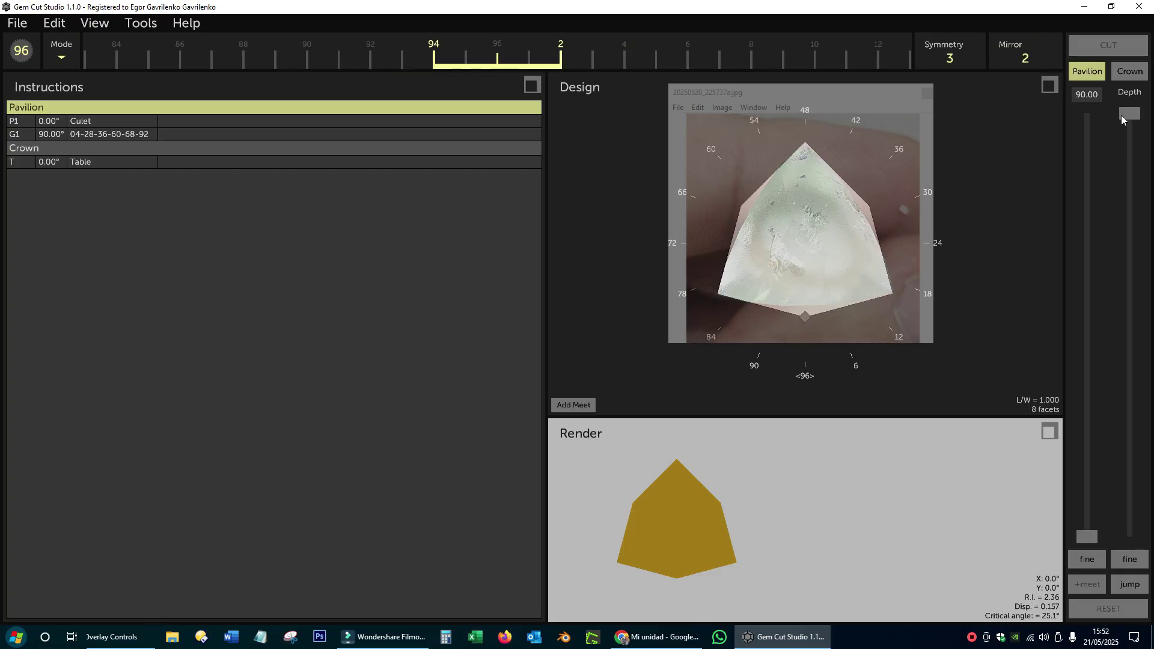
{"action": "left_click_drag", "start_coordinate": [1122, 120], "coordinate": [1151, 411]}
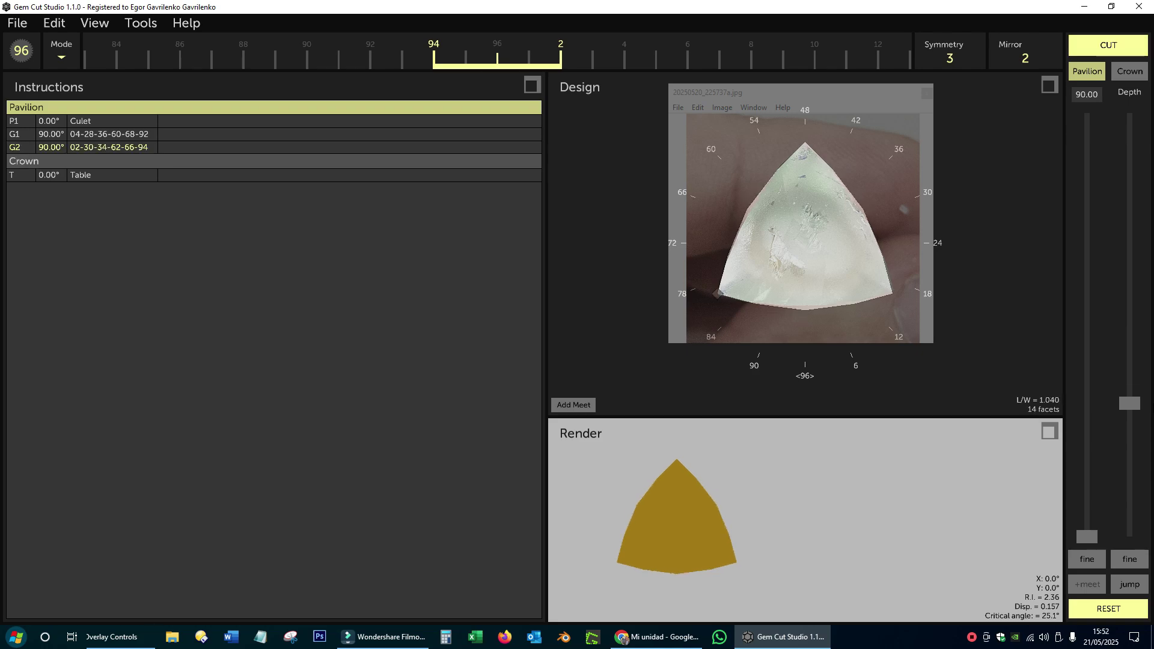
{"action": "left_click", "coordinate": [1121, 54]}
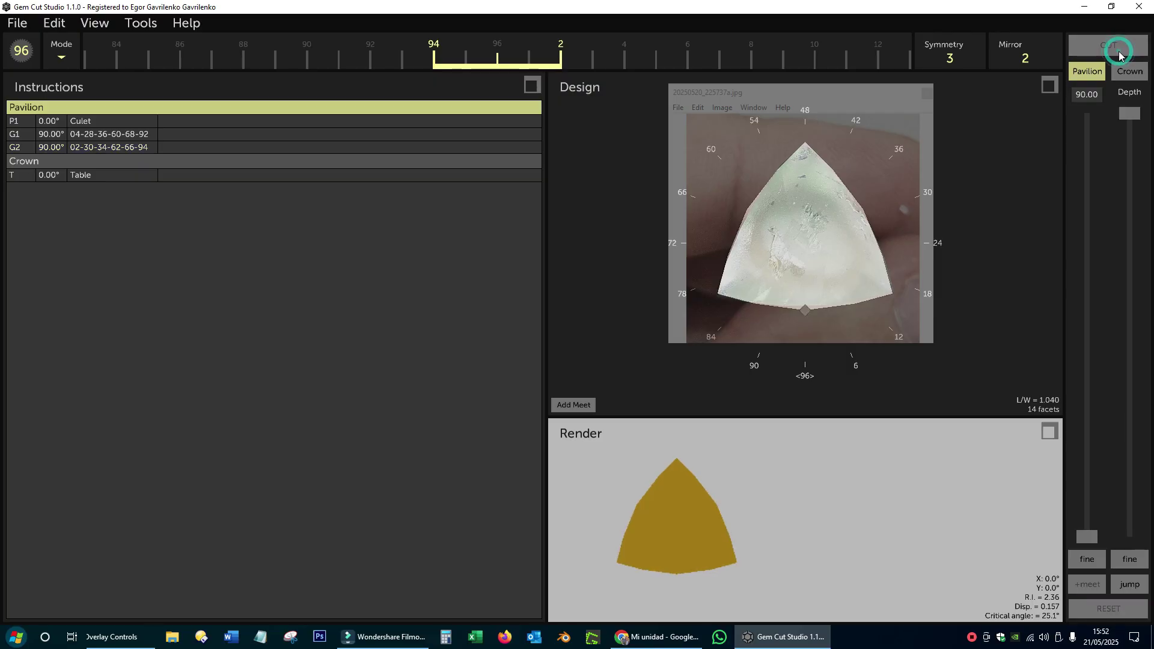
- Cut 90° tier G3 (96-32-64) with Mirror 0 and fine depth, then move the photo aside
{"action": "left_click", "coordinate": [1024, 60]}
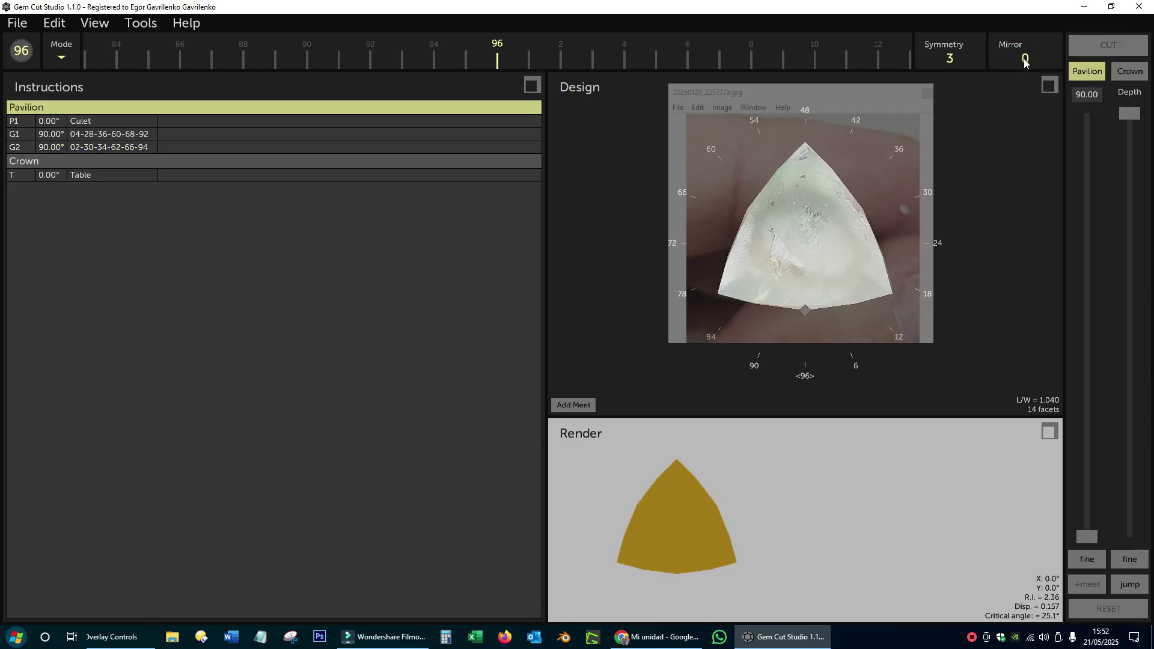
{"action": "left_click_drag", "start_coordinate": [1129, 120], "coordinate": [1129, 406]}
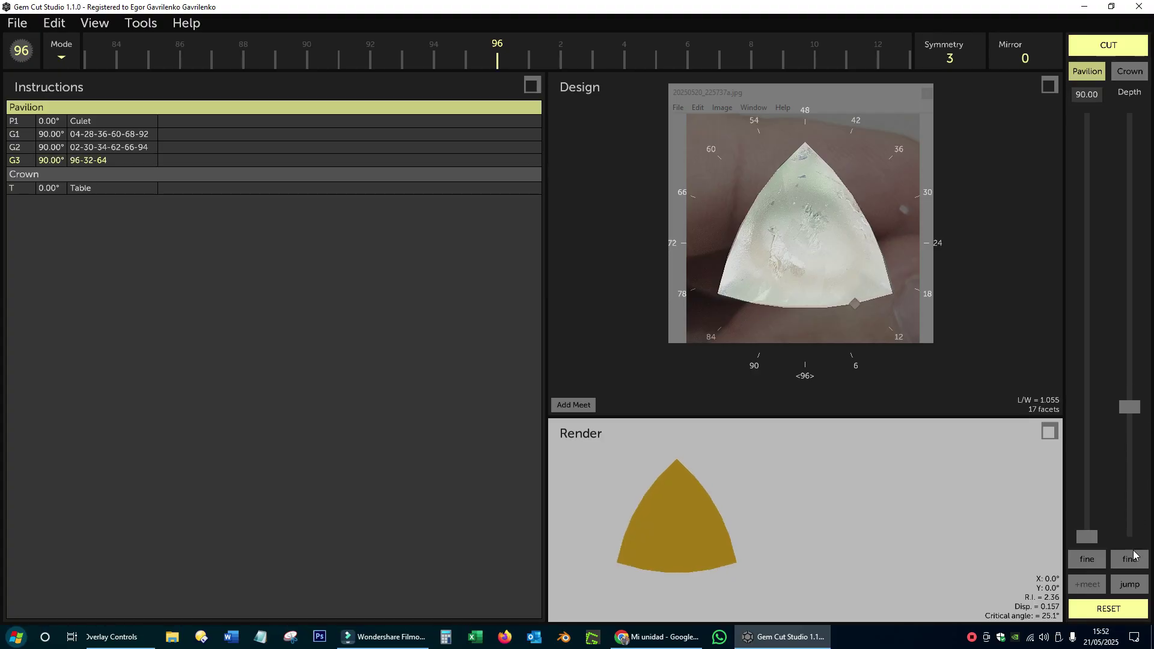
{"action": "left_click", "coordinate": [1134, 556]}
{"action": "mouse_move", "coordinate": [1137, 331]}
{"action": "left_mouse_down"}
{"action": "mouse_move", "coordinate": [1130, 273]}
{"action": "mouse_move", "coordinate": [1145, 352]}
{"action": "left_mouse_up"}
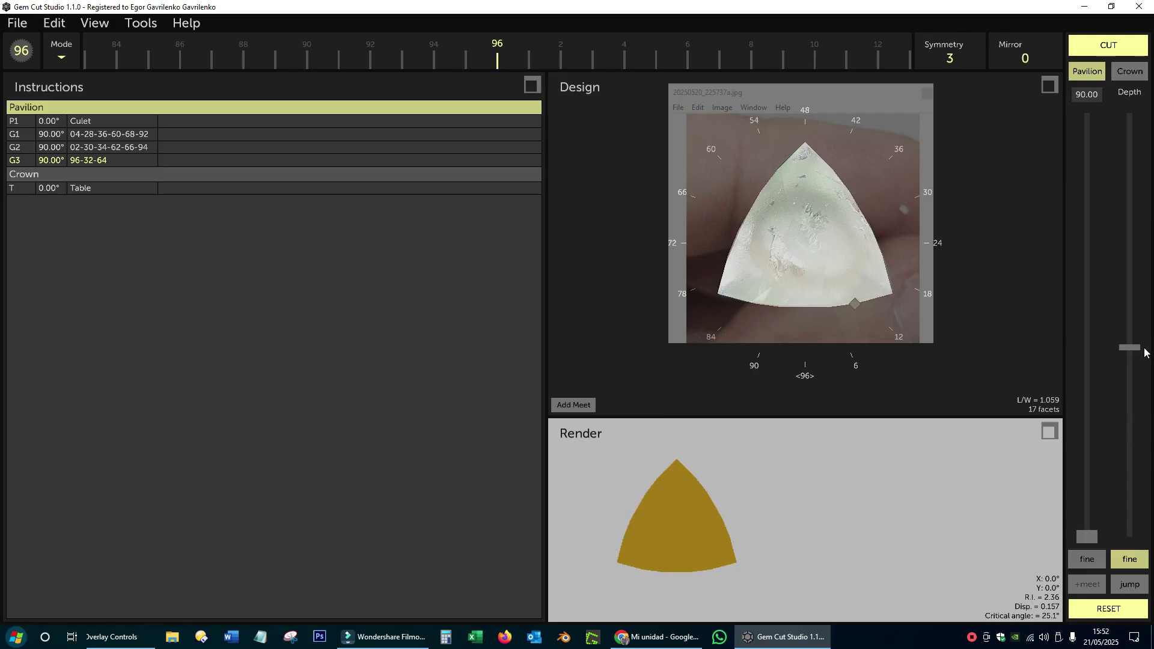
{"action": "left_click", "coordinate": [1117, 49]}
{"action": "left_click_drag", "start_coordinate": [856, 97], "coordinate": [443, 114]}
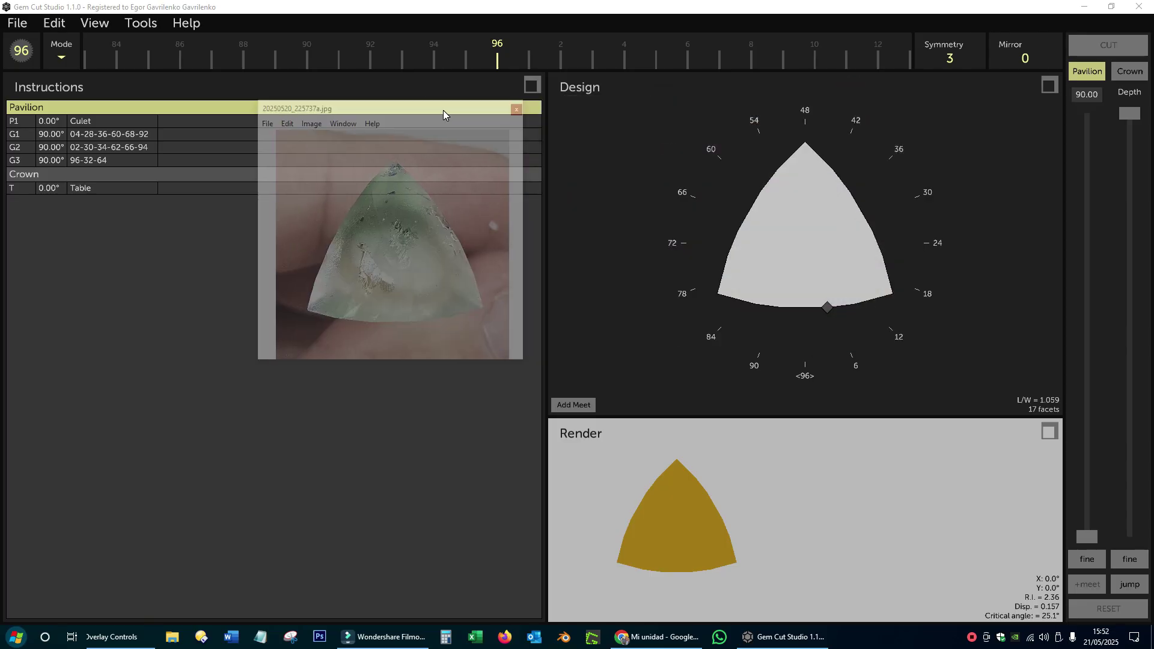
- Re-cut the G2 tier with a fine depth adjustment
{"action": "left_click_drag", "start_coordinate": [837, 332], "coordinate": [814, 187]}
{"action": "left_click", "coordinate": [843, 226]}
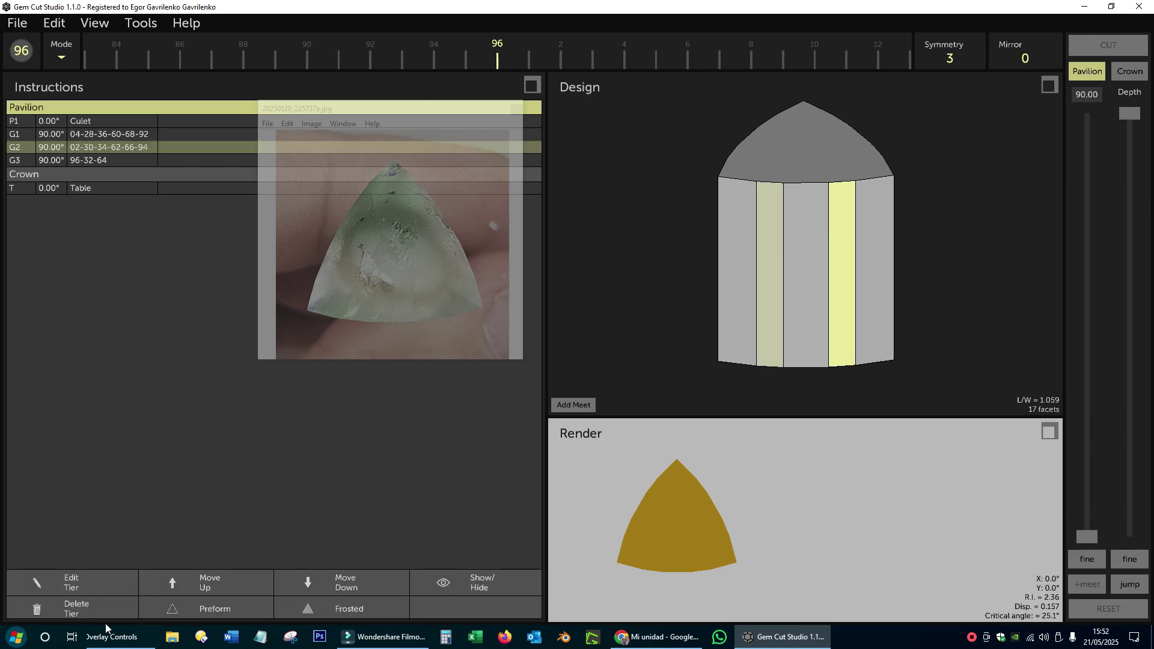
{"action": "left_click", "coordinate": [88, 582]}
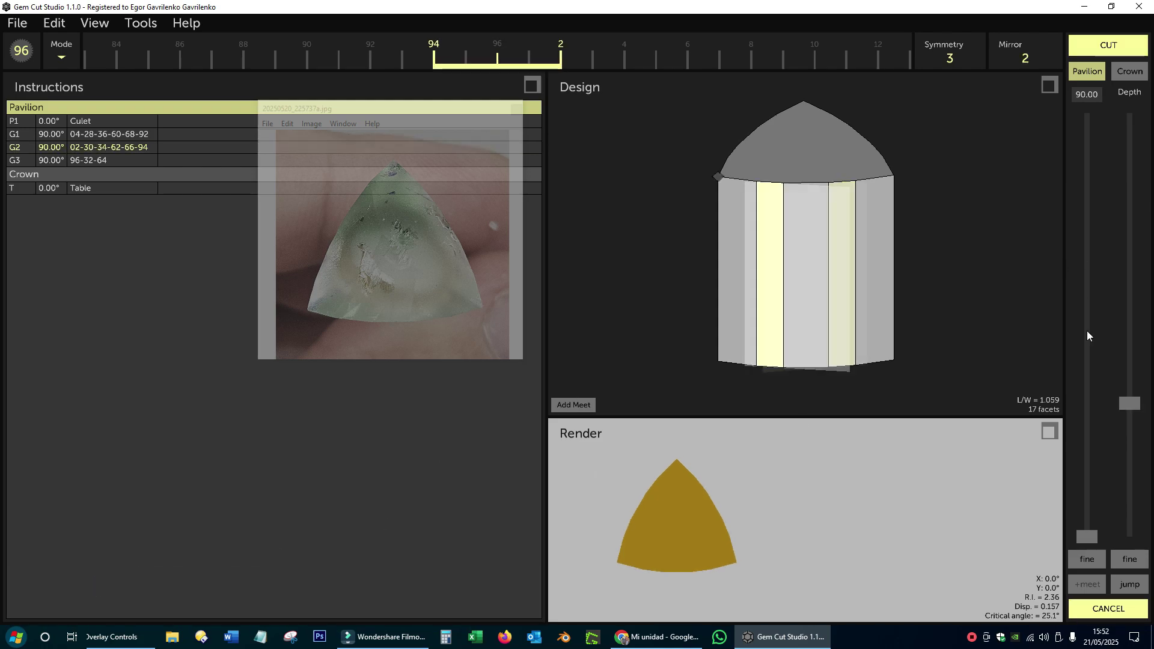
{"action": "left_click", "coordinate": [1139, 564]}
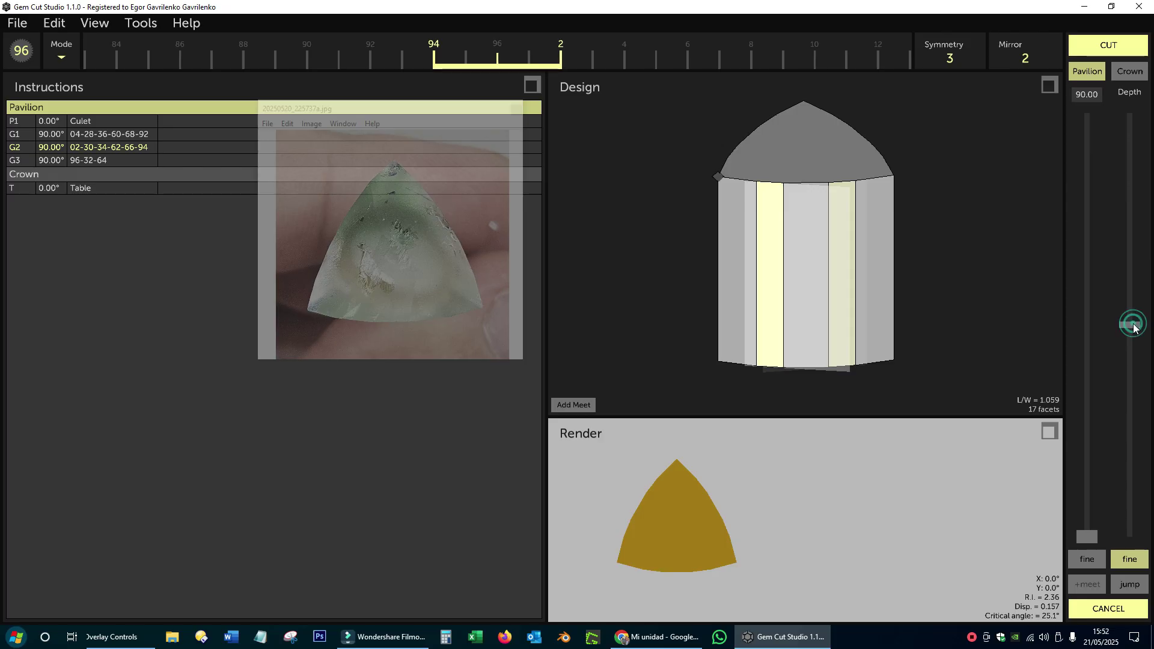
{"action": "left_click_drag", "start_coordinate": [1133, 325], "coordinate": [1140, 353]}
{"action": "left_click", "coordinate": [1116, 48]}
{"action": "left_click_drag", "start_coordinate": [824, 147], "coordinate": [824, 295]}
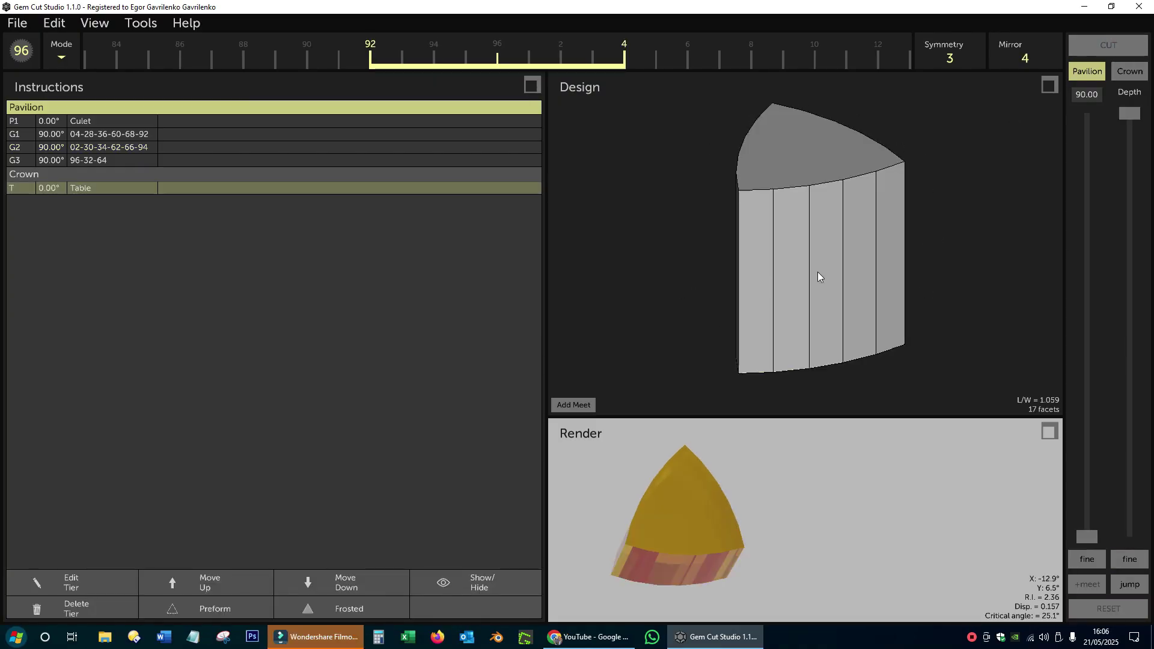
- Cut the G3 tier (96-32-64) slightly deeper, bringing L/W to 1.062
{"action": "left_click", "coordinate": [817, 271]}
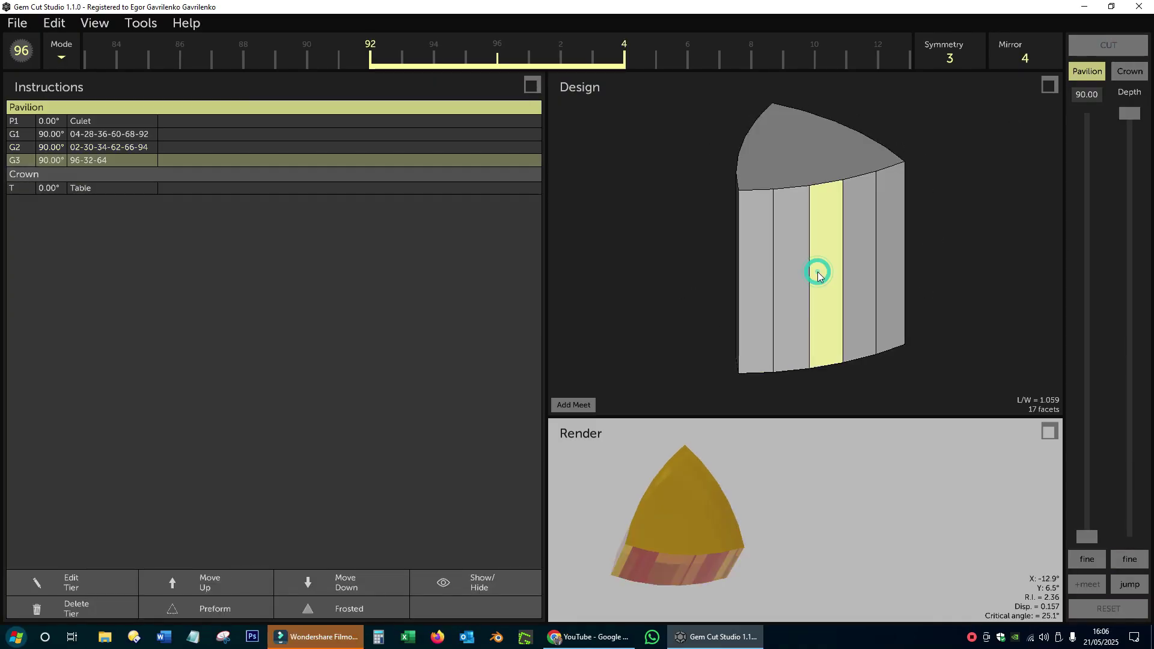
{"action": "left_click", "coordinate": [122, 579]}
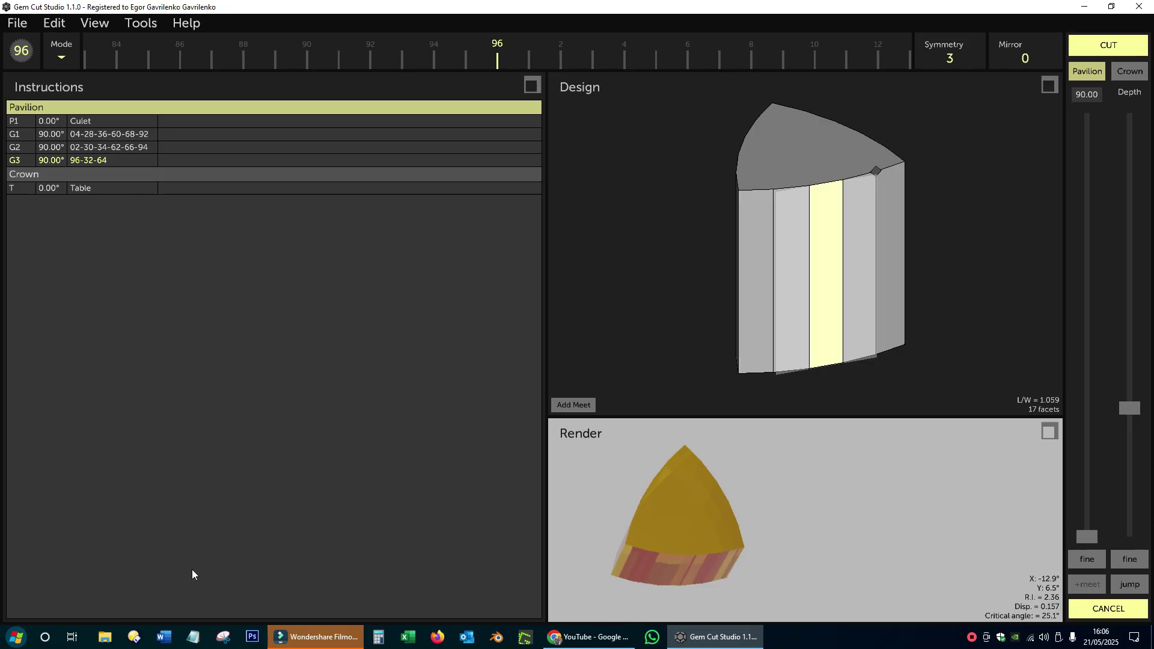
{"action": "left_click", "coordinate": [1131, 557]}
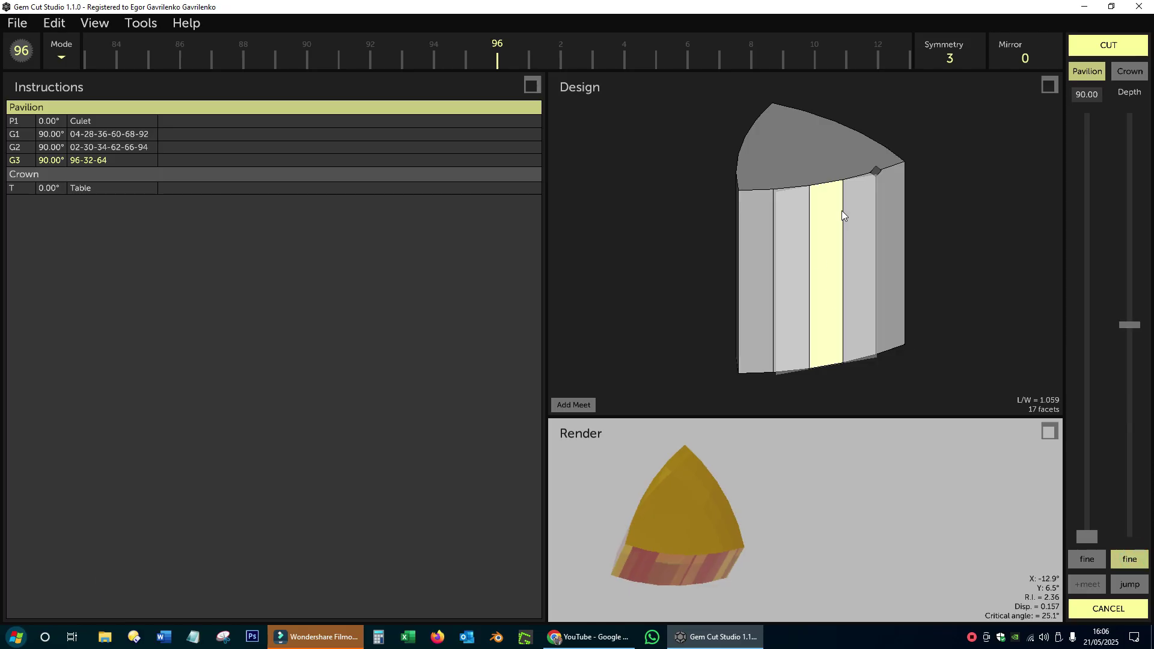
{"action": "left_click_drag", "start_coordinate": [1131, 330], "coordinate": [1138, 350]}
{"action": "left_click", "coordinate": [836, 280]}
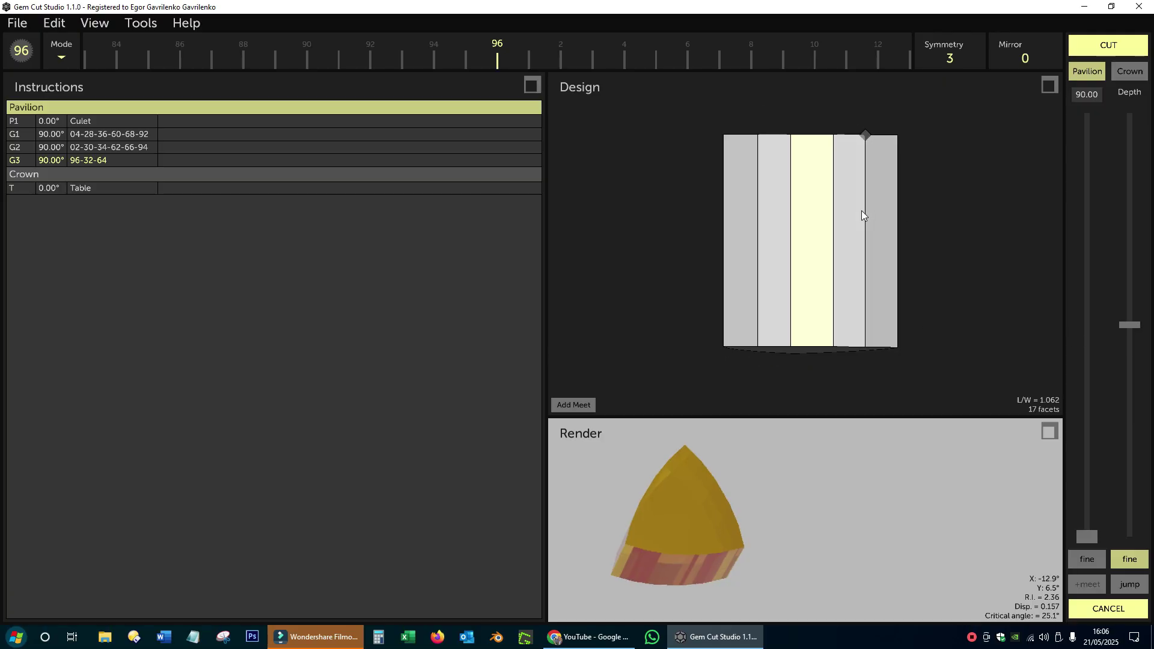
{"action": "left_click_drag", "start_coordinate": [860, 210], "coordinate": [835, 304]}
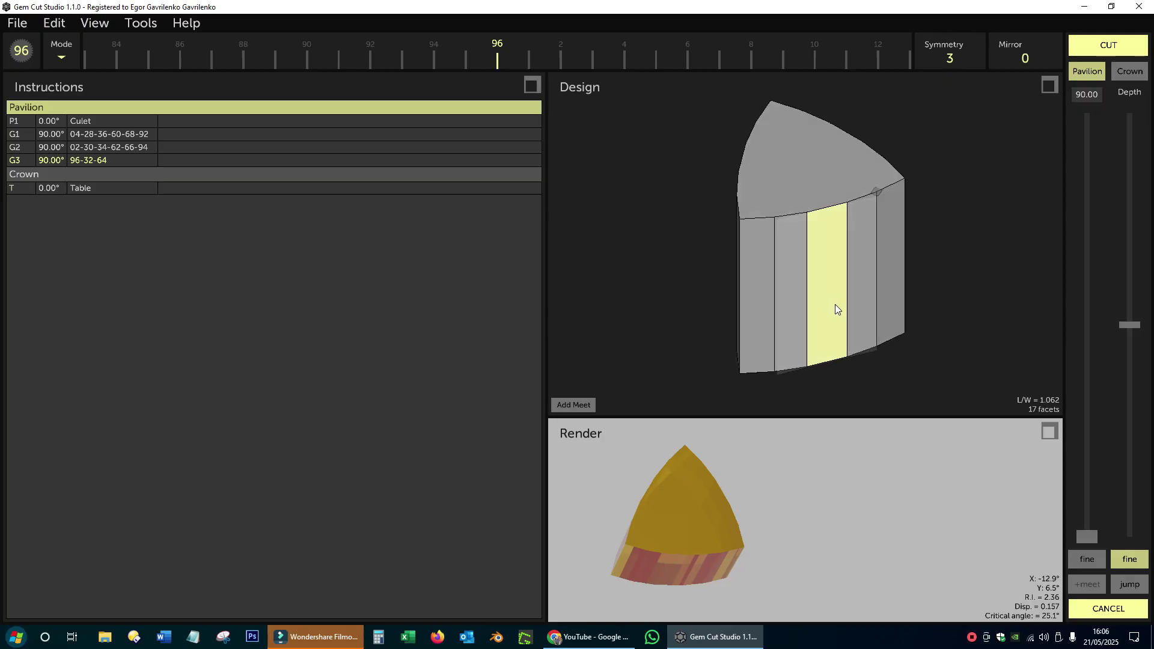
{"action": "left_click", "coordinate": [1091, 48]}
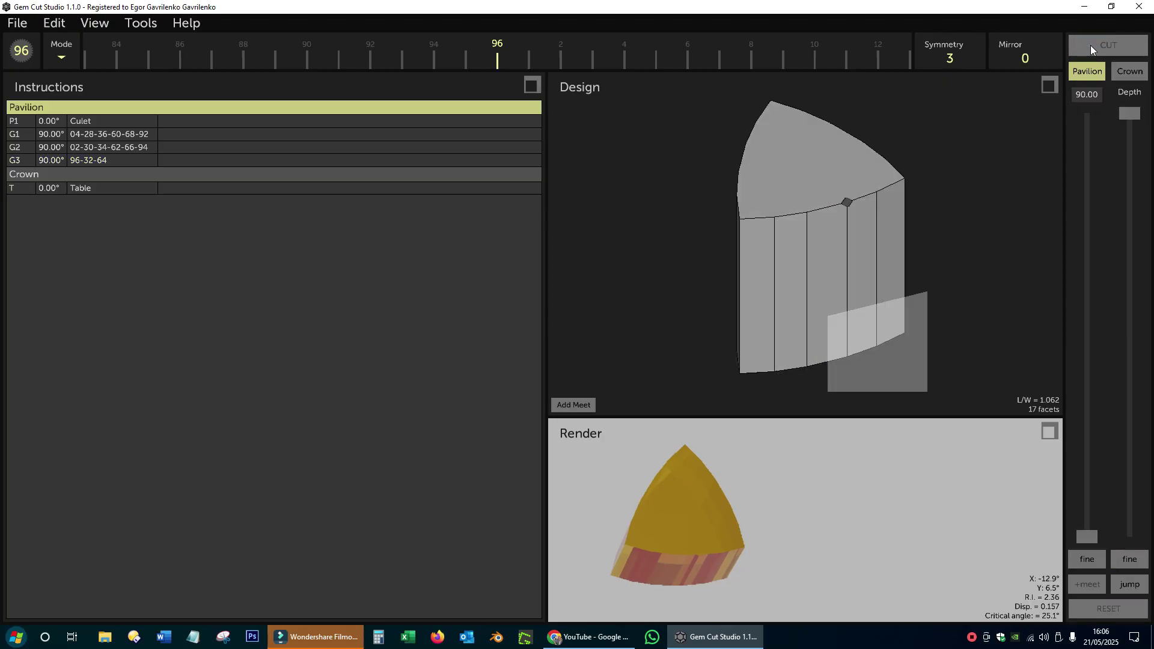
- Cut three 35° pavilion tiers on successive index sets
{"action": "left_click", "coordinate": [1090, 95]}
{"action": "type", "text": "35"}
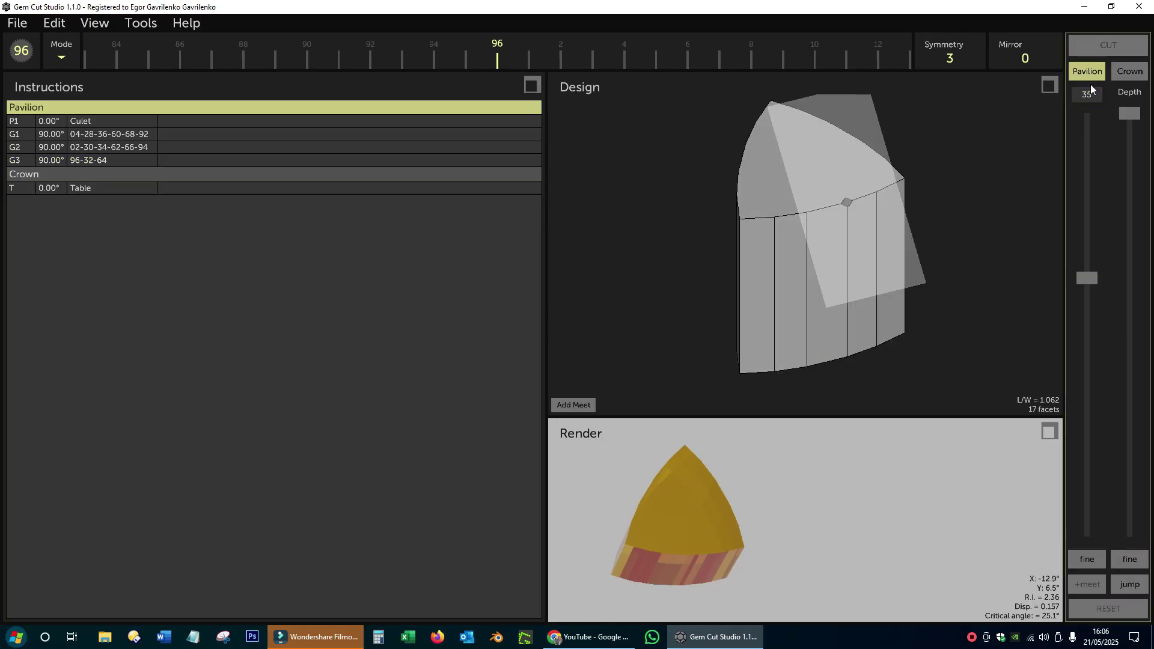
{"action": "left_click_drag", "start_coordinate": [1130, 114], "coordinate": [1128, 333]}
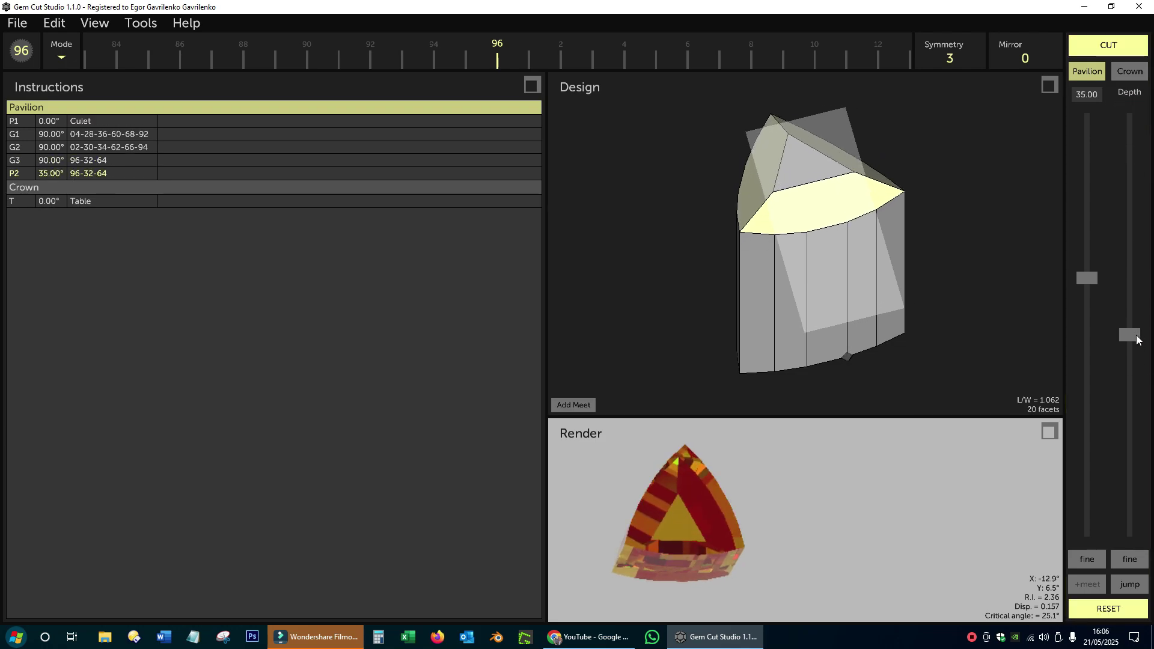
{"action": "left_click", "coordinate": [1125, 586]}
{"action": "left_click", "coordinate": [1031, 60]}
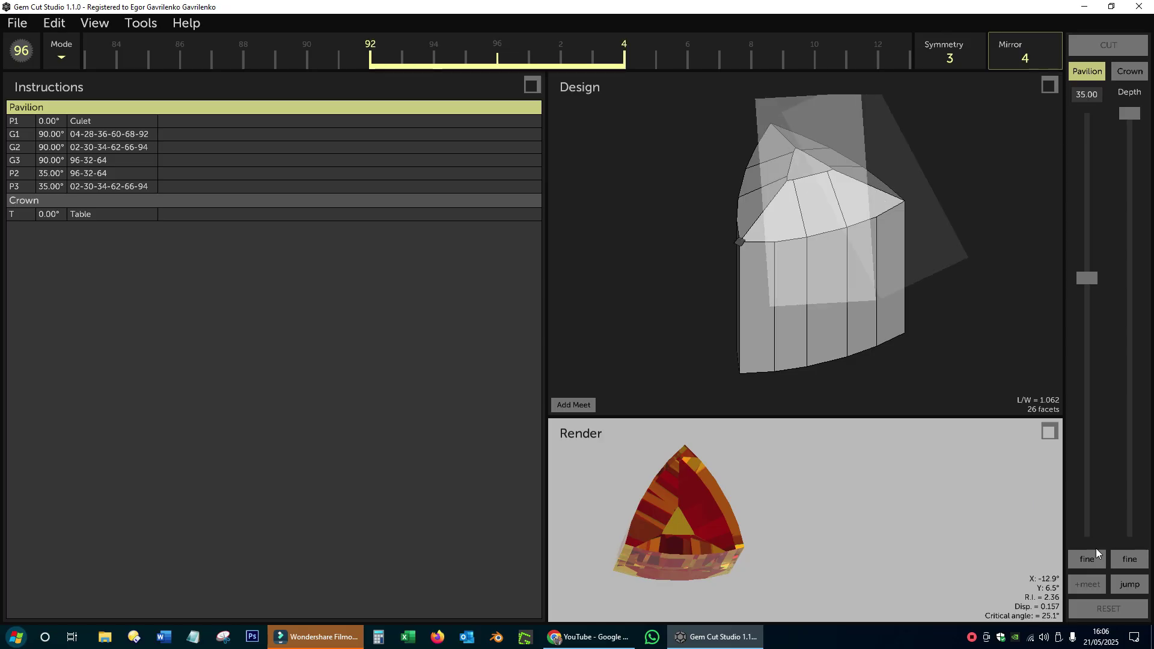
{"action": "left_click", "coordinate": [1127, 580]}
{"action": "left_click", "coordinate": [1109, 45]}
- Cut three 25° pavilion tiers using Mirror values 2 and 4
{"action": "scroll", "coordinate": [1088, 99], "scroll_direction": "down", "scroll_amount": 10}
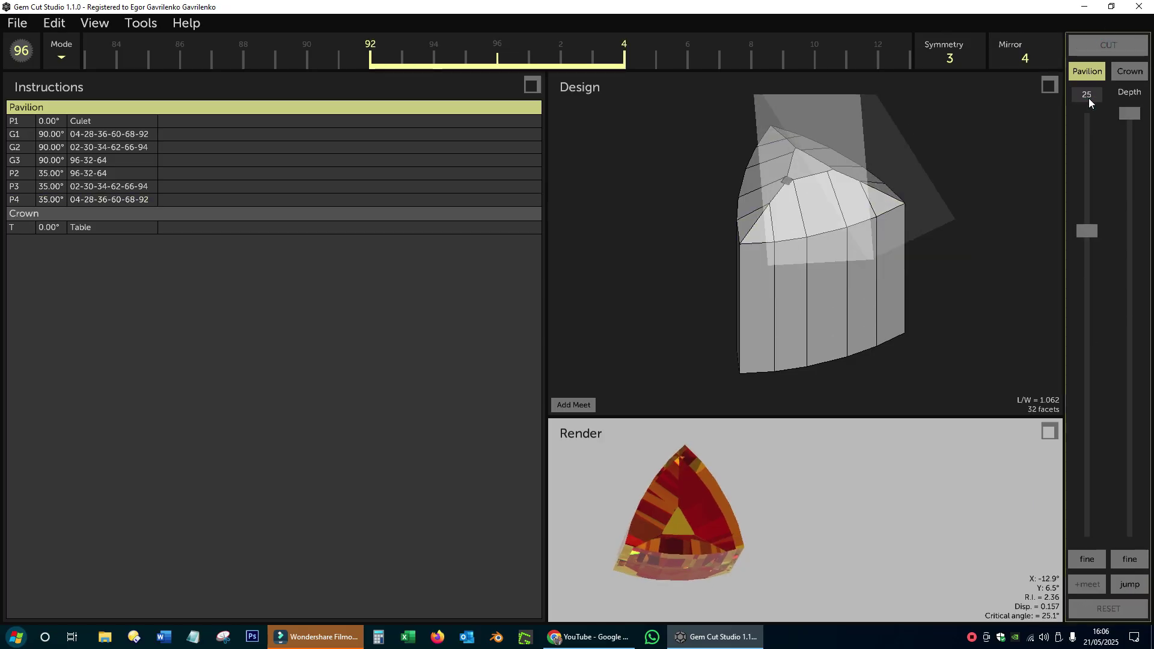
{"action": "left_click", "coordinate": [1029, 62]}
{"action": "mouse_move", "coordinate": [1130, 338]}
{"action": "left_mouse_down"}
{"action": "mouse_move", "coordinate": [1131, 328]}
{"action": "mouse_move", "coordinate": [1130, 341]}
{"action": "left_mouse_up"}
{"action": "left_click", "coordinate": [1109, 46]}
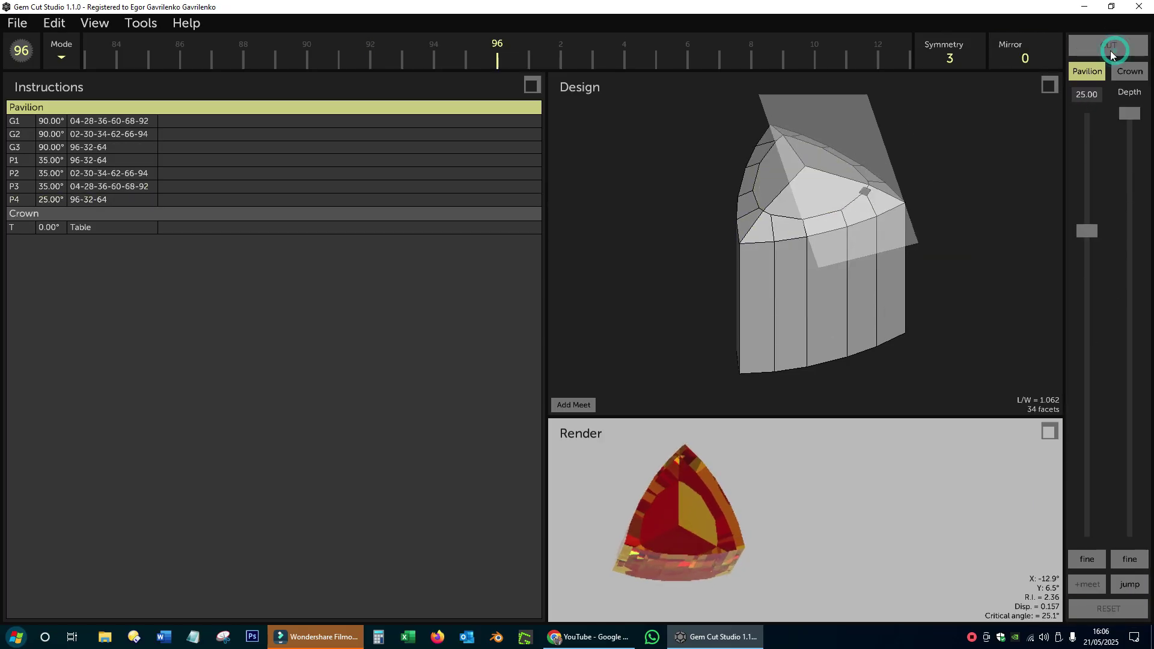
{"action": "left_click", "coordinate": [1028, 57]}
{"action": "left_click", "coordinate": [1130, 586]}
{"action": "left_click", "coordinate": [1108, 46]}
{"action": "left_click", "coordinate": [1029, 58]}
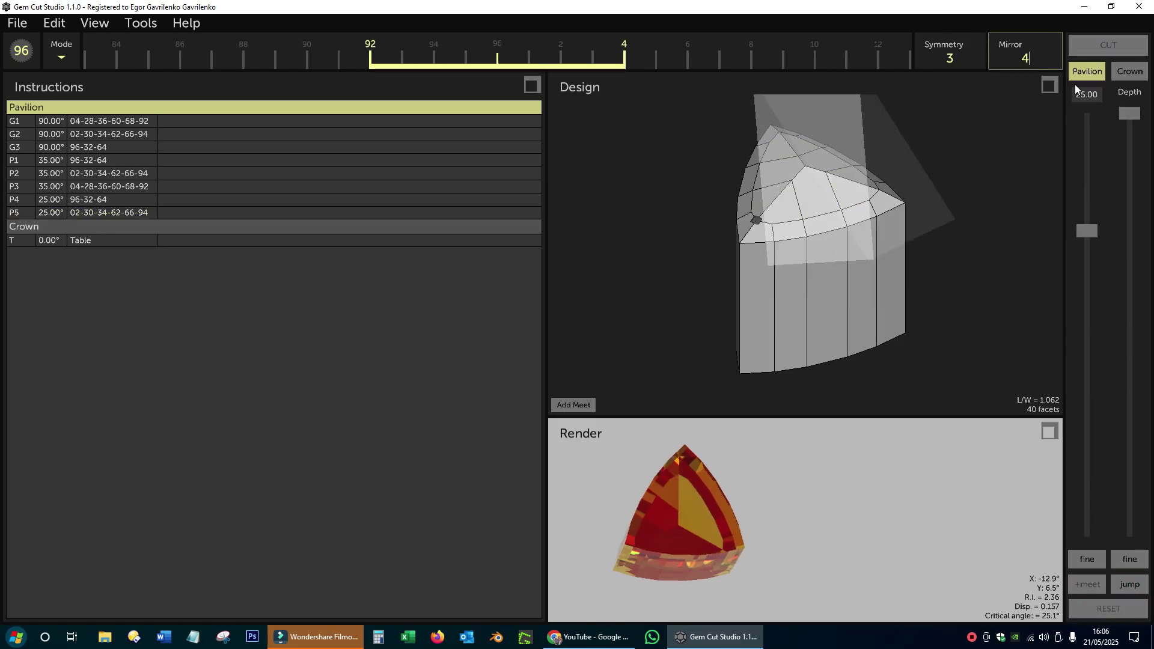
{"action": "left_click", "coordinate": [1130, 584]}
{"action": "left_click", "coordinate": [1109, 46]}
- Close the pavilion with a 0° culet placed at the meet point, giving 47 facets
{"action": "scroll", "coordinate": [1089, 93], "scroll_direction": "down", "scroll_amount": 20}
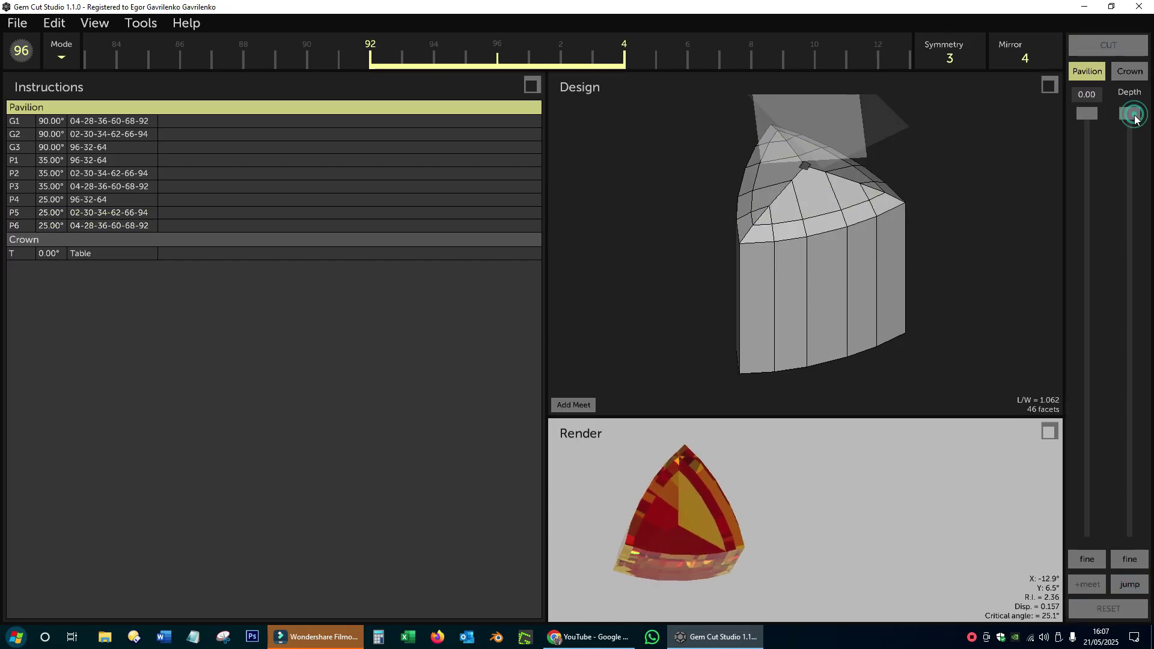
{"action": "left_click_drag", "start_coordinate": [1130, 113], "coordinate": [1152, 360]}
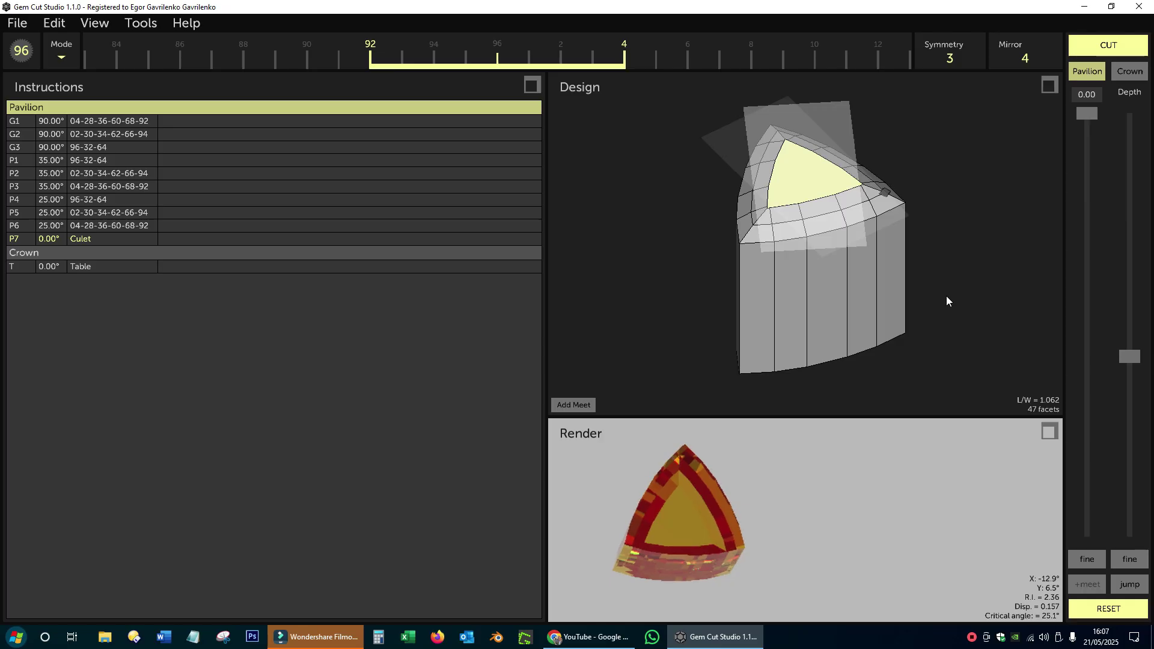
{"action": "left_click_drag", "start_coordinate": [926, 283], "coordinate": [1064, 312]}
{"action": "left_click", "coordinate": [1130, 559]}
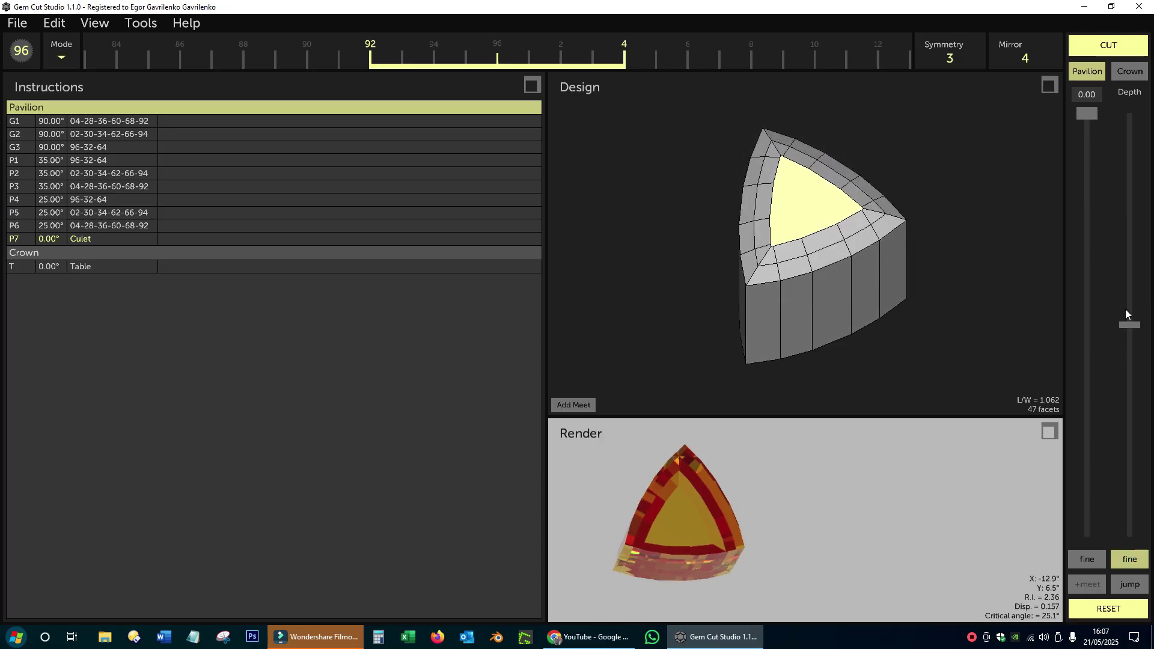
{"action": "left_click_drag", "start_coordinate": [1130, 356], "coordinate": [1129, 325]}
{"action": "left_click", "coordinate": [573, 404]}
{"action": "left_click", "coordinate": [861, 207]}
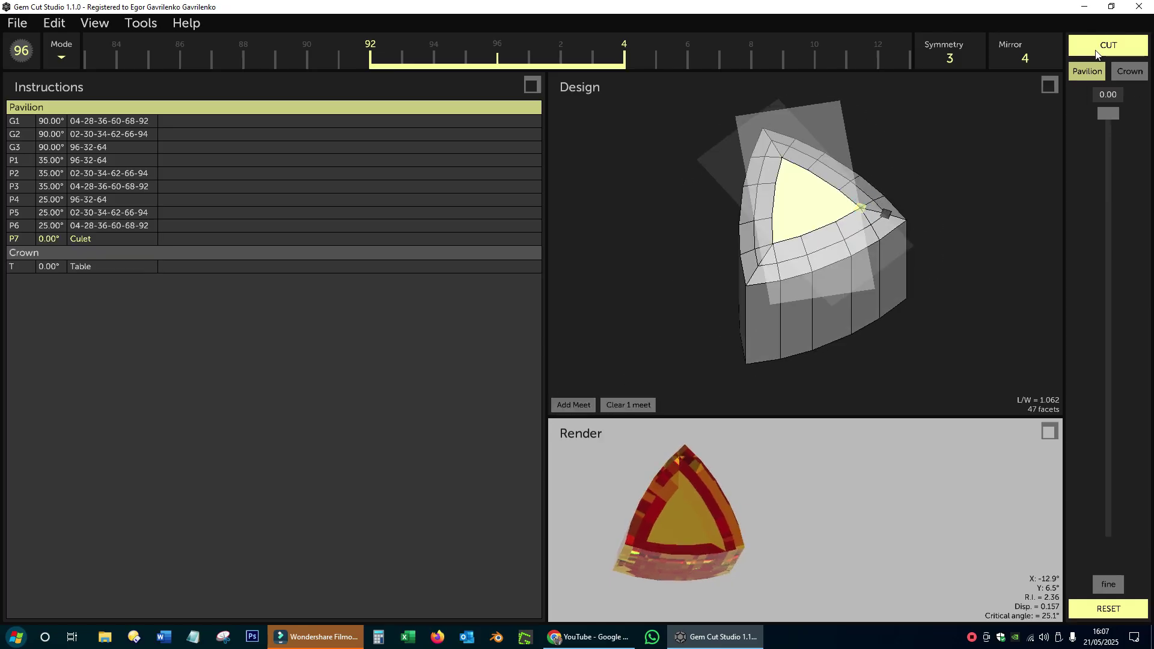
{"action": "left_click_drag", "start_coordinate": [903, 378], "coordinate": [848, 261]}
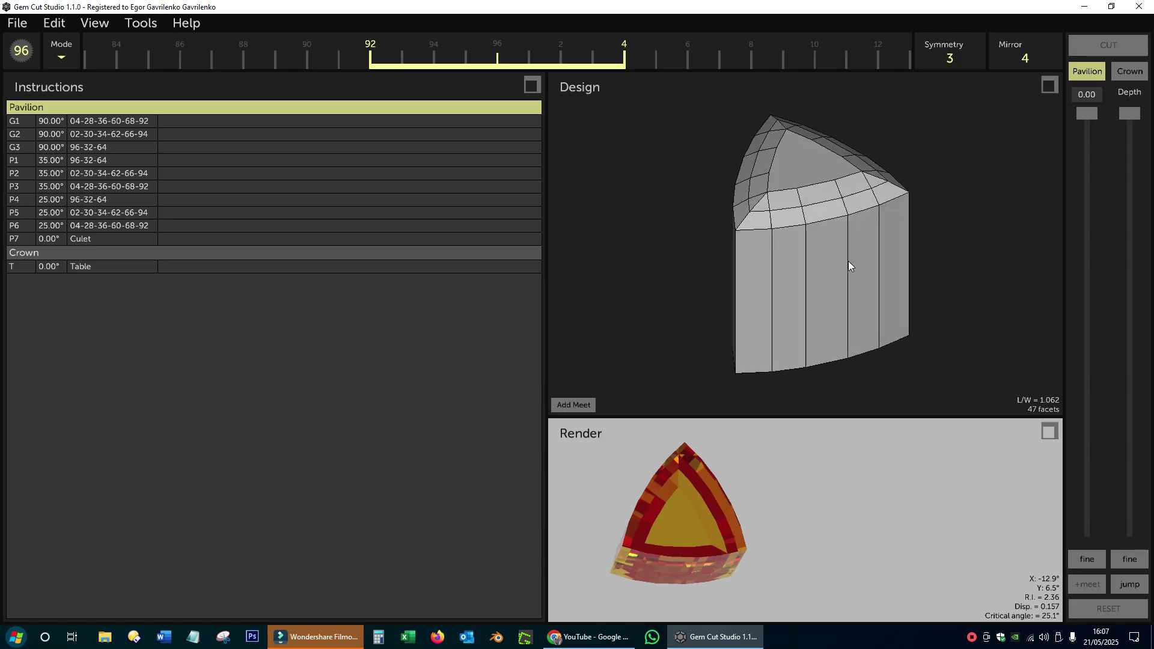
{"action": "left_click_drag", "start_coordinate": [840, 213], "coordinate": [712, 239]}
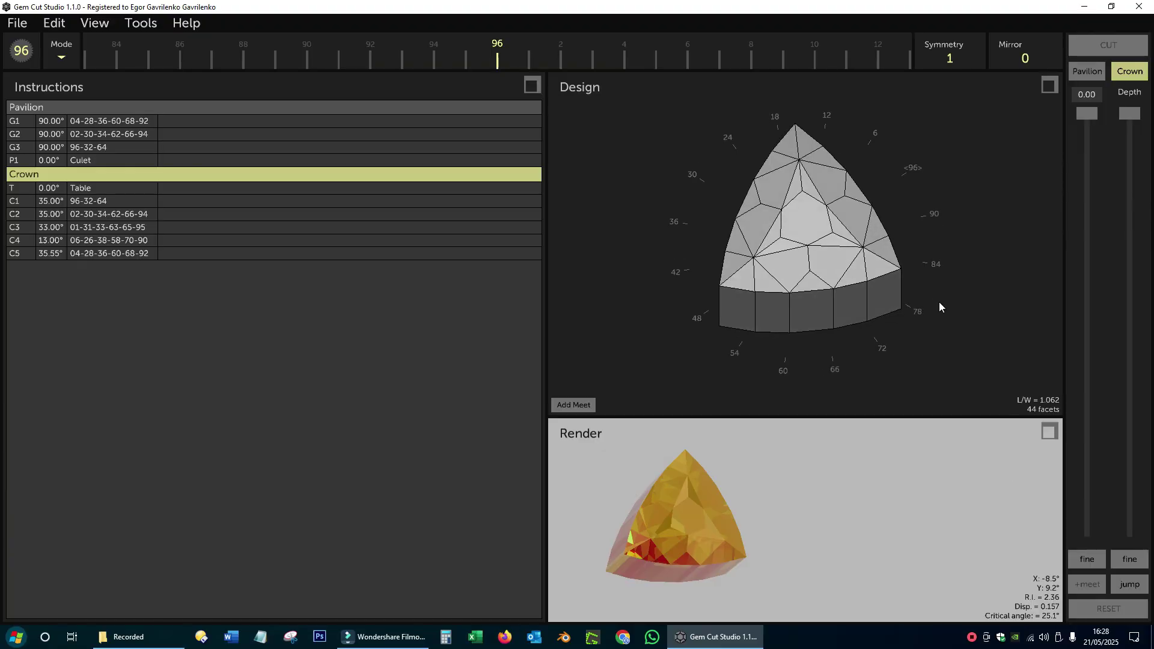
{"action": "left_click_drag", "start_coordinate": [767, 287], "coordinate": [771, 258]}
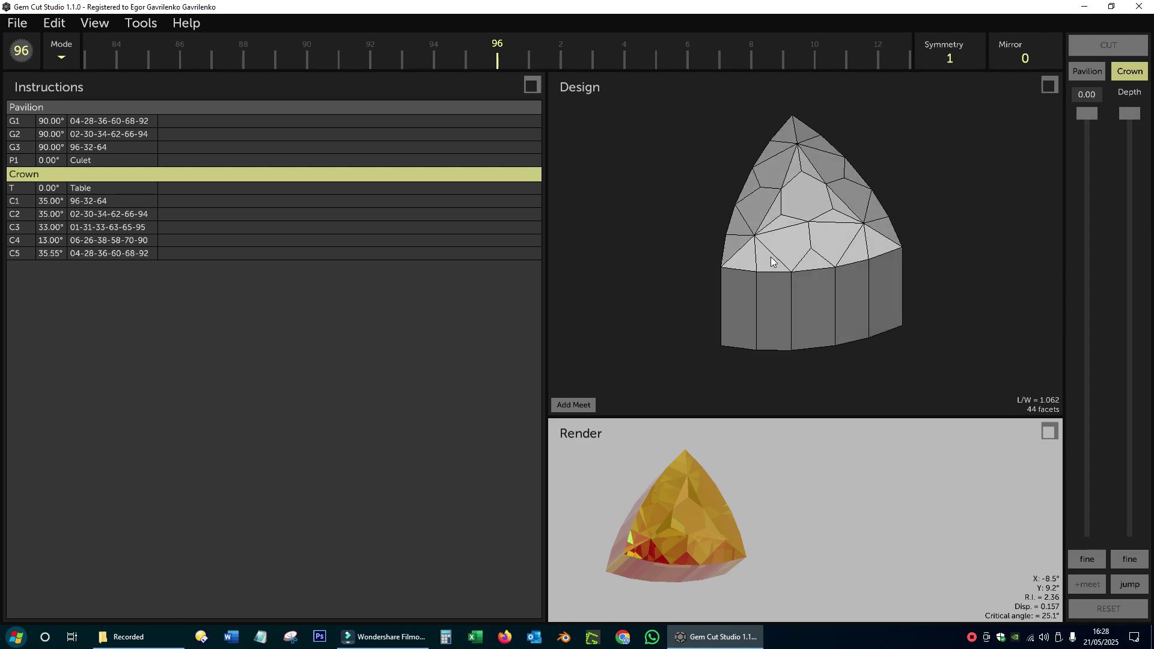
{"action": "left_click_drag", "start_coordinate": [690, 527], "coordinate": [696, 406]}
{"action": "left_click_drag", "start_coordinate": [788, 287], "coordinate": [791, 234]}
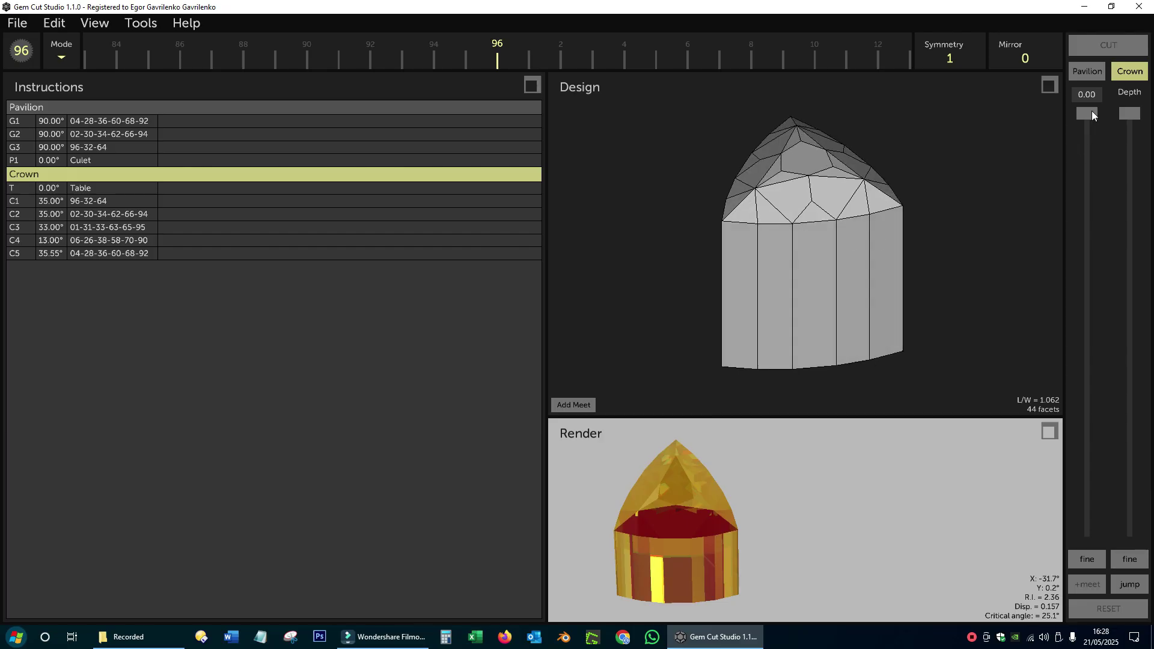
- Cut pavilion tiers P1 and P2 at 42°, with mirror 2 for the second tier
{"action": "left_click", "coordinate": [1089, 78]}
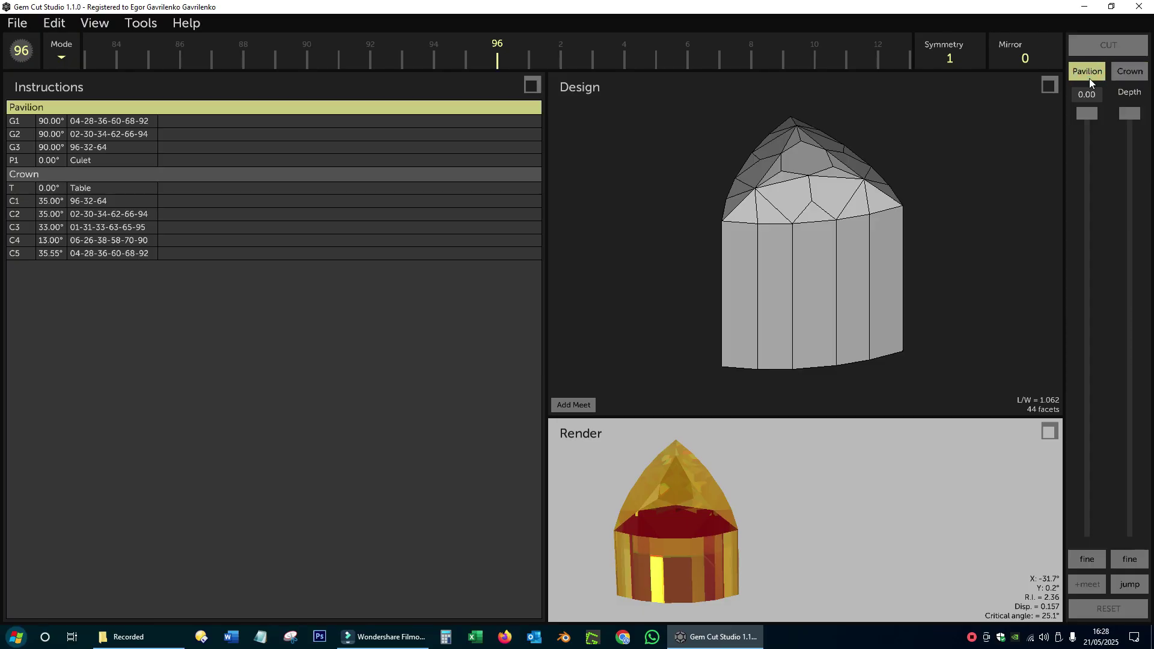
{"action": "left_click", "coordinate": [1087, 94]}
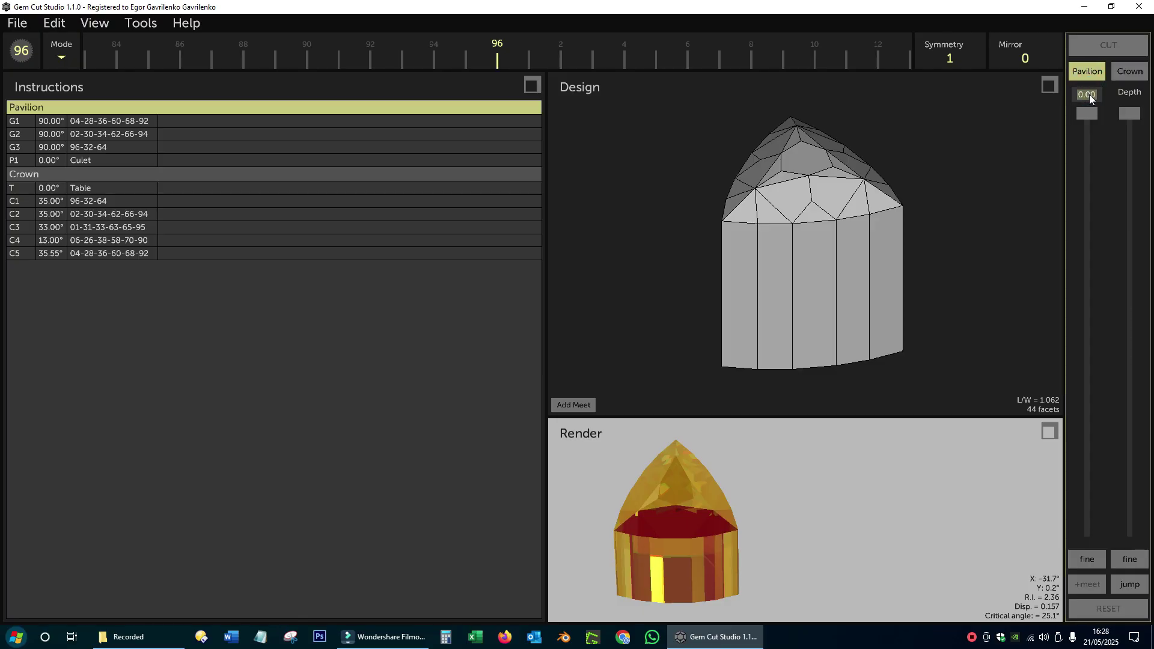
{"action": "type", "text": "42"}
{"action": "key", "text": "Return"}
{"action": "left_click", "coordinate": [1113, 44]}
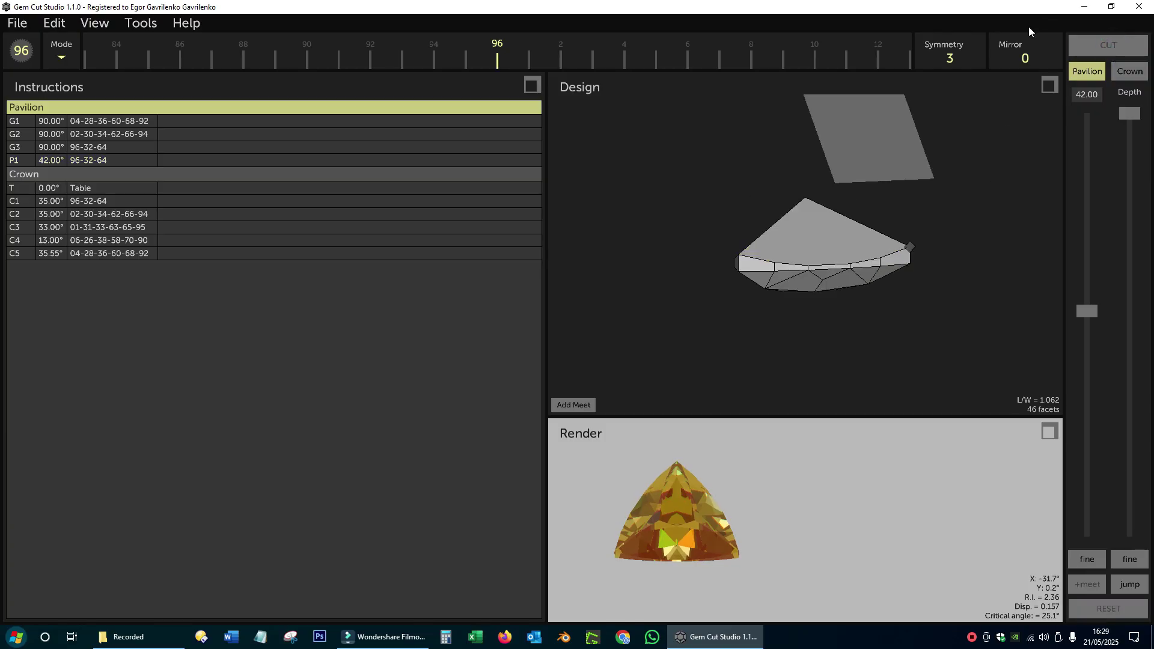
{"action": "type", "text": "2"}
{"action": "left_click", "coordinate": [1129, 585]}
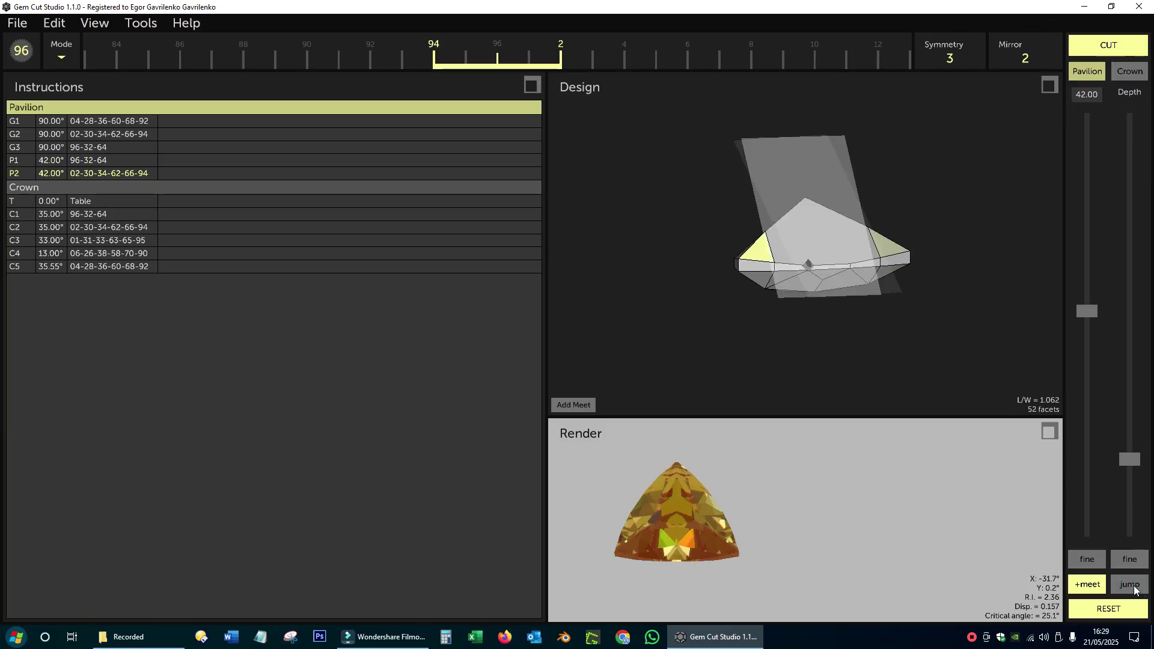
{"action": "left_click", "coordinate": [1085, 51]}
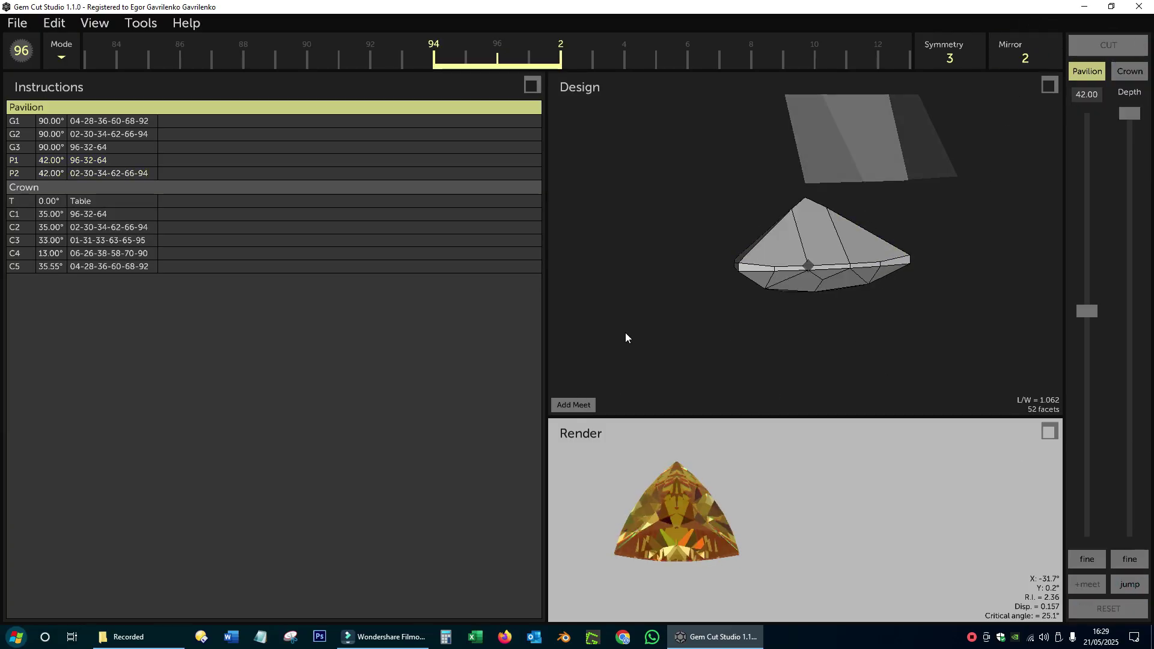
- Cut tier P3 at 40.26° from two meet points with mirror 4, then enlarge the render
{"action": "left_click", "coordinate": [1026, 58]}
{"action": "type", "text": "4"}
{"action": "left_click", "coordinate": [1131, 584]}
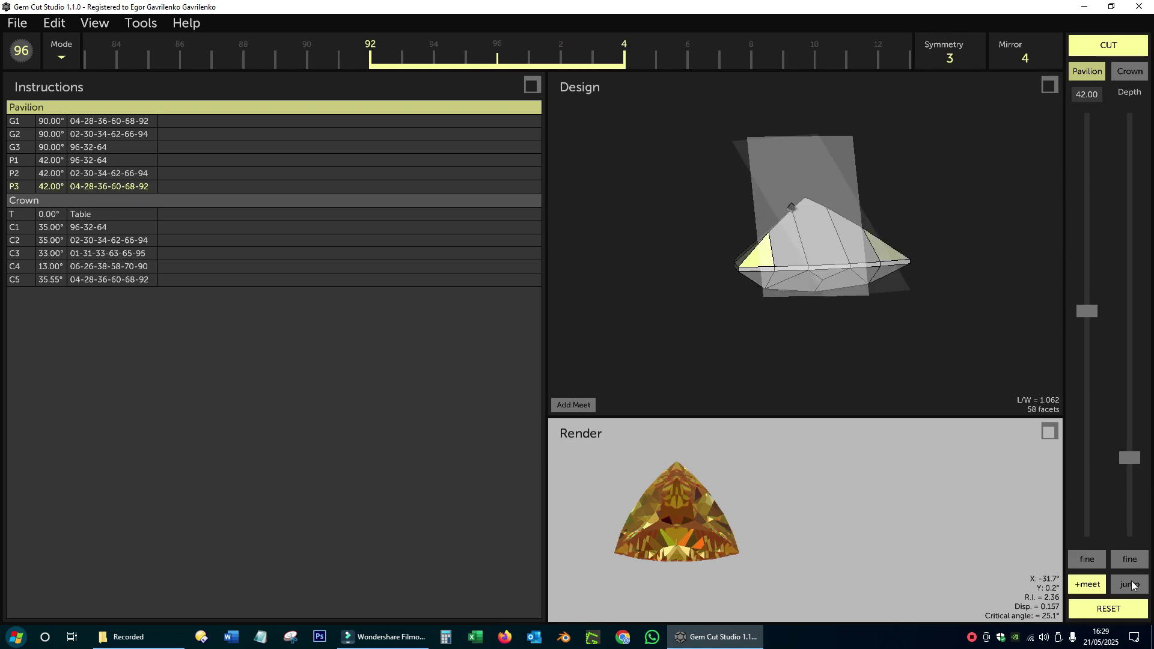
{"action": "left_click", "coordinate": [577, 404]}
{"action": "left_click", "coordinate": [774, 266]}
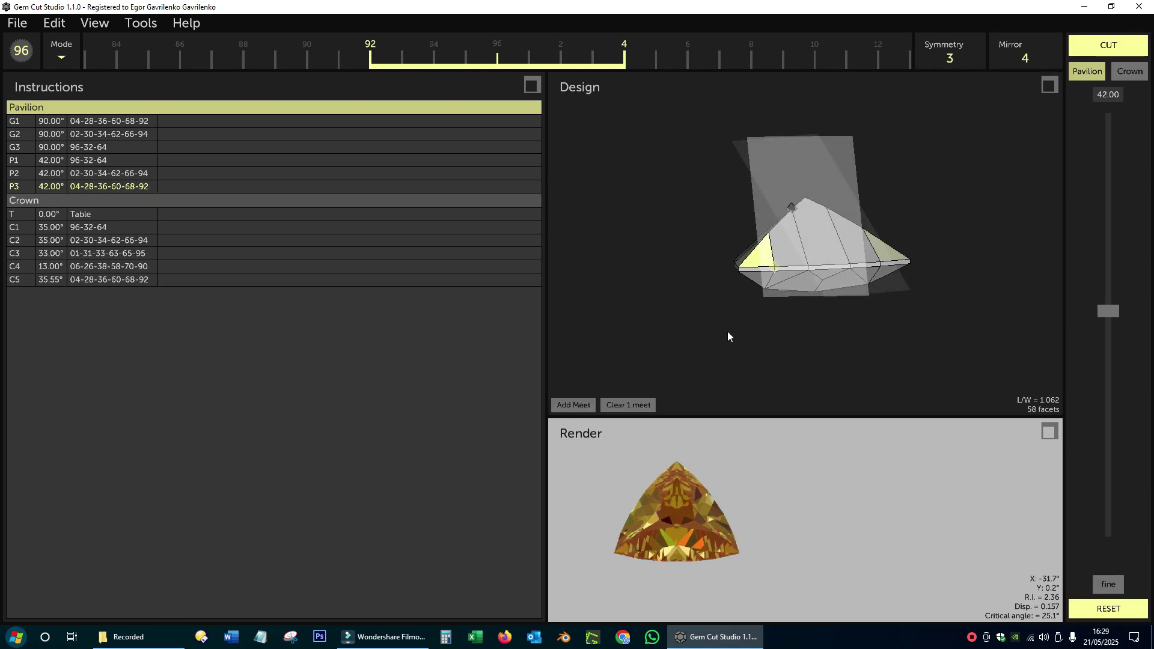
{"action": "left_click", "coordinate": [580, 409]}
{"action": "left_click", "coordinate": [792, 207]}
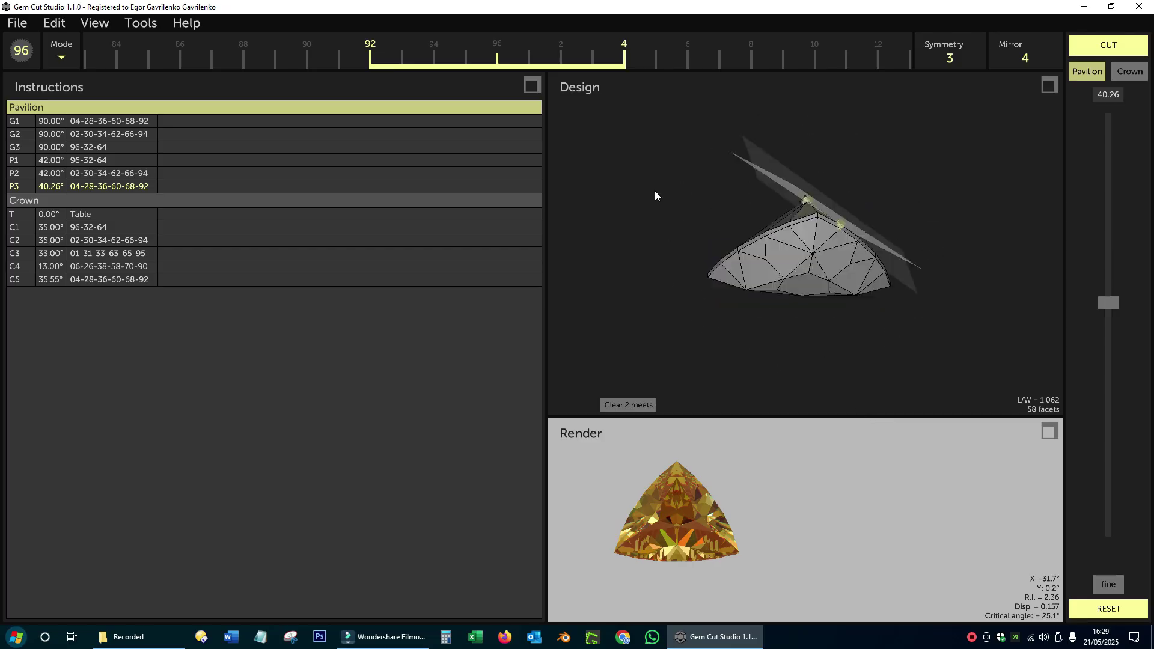
{"action": "left_click", "coordinate": [1120, 53]}
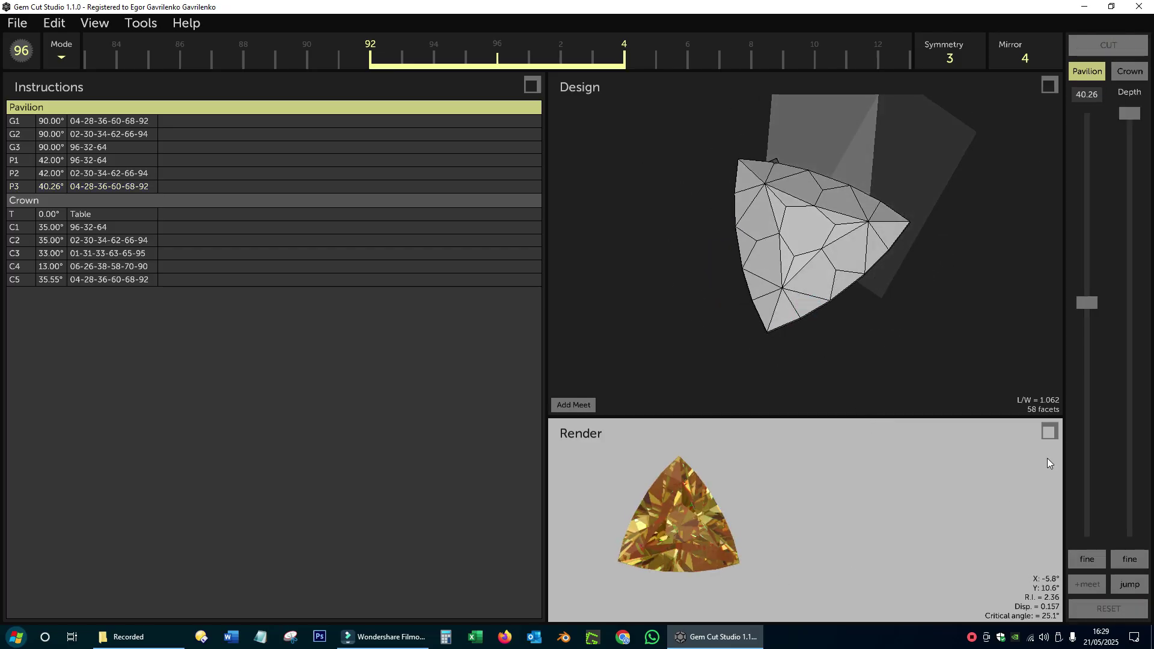
{"action": "left_click", "coordinate": [1049, 430]}
{"action": "left_click", "coordinate": [554, 149]}
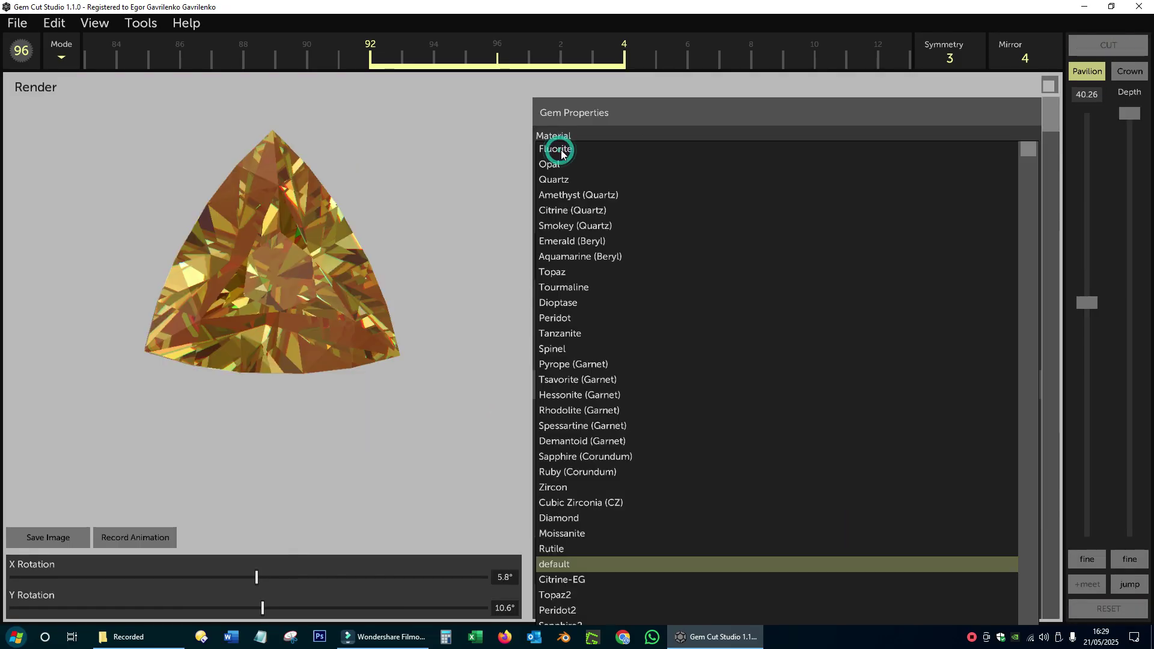
{"action": "left_click", "coordinate": [559, 149]}
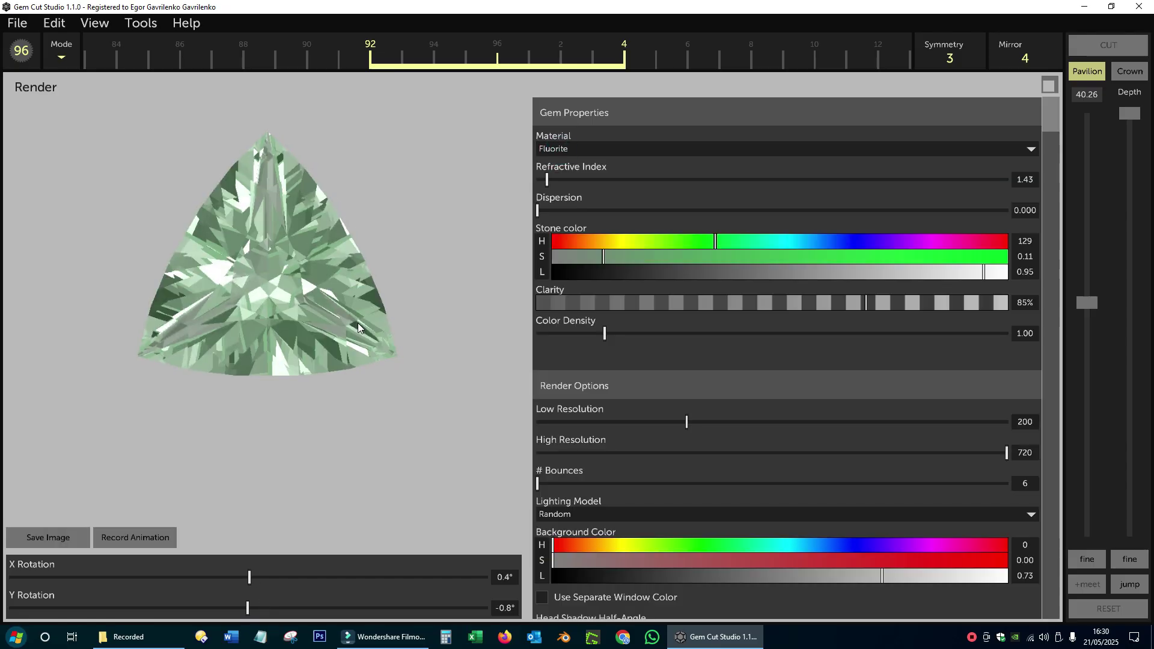
{"action": "left_click", "coordinate": [1046, 87]}
{"action": "left_click_drag", "start_coordinate": [804, 318], "coordinate": [744, 142]}
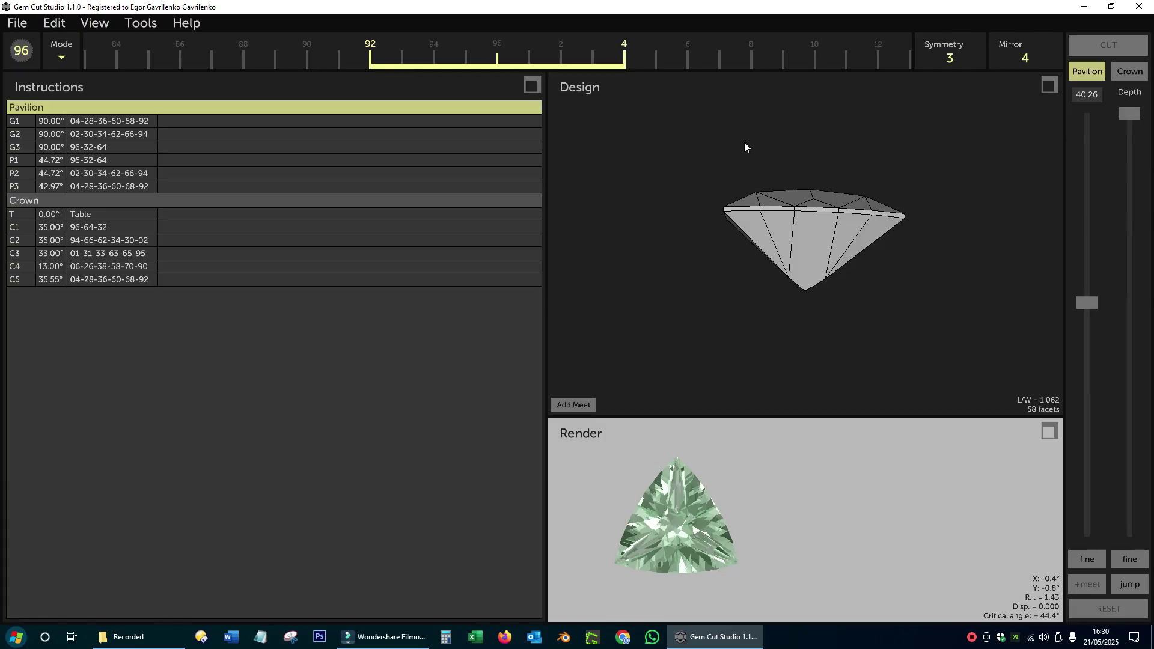
- Tangent-scale the angles so P1–P2 reach 50.73°, P3 49.00°, and main crown tiers about 40°
{"action": "left_click", "coordinate": [815, 254]}
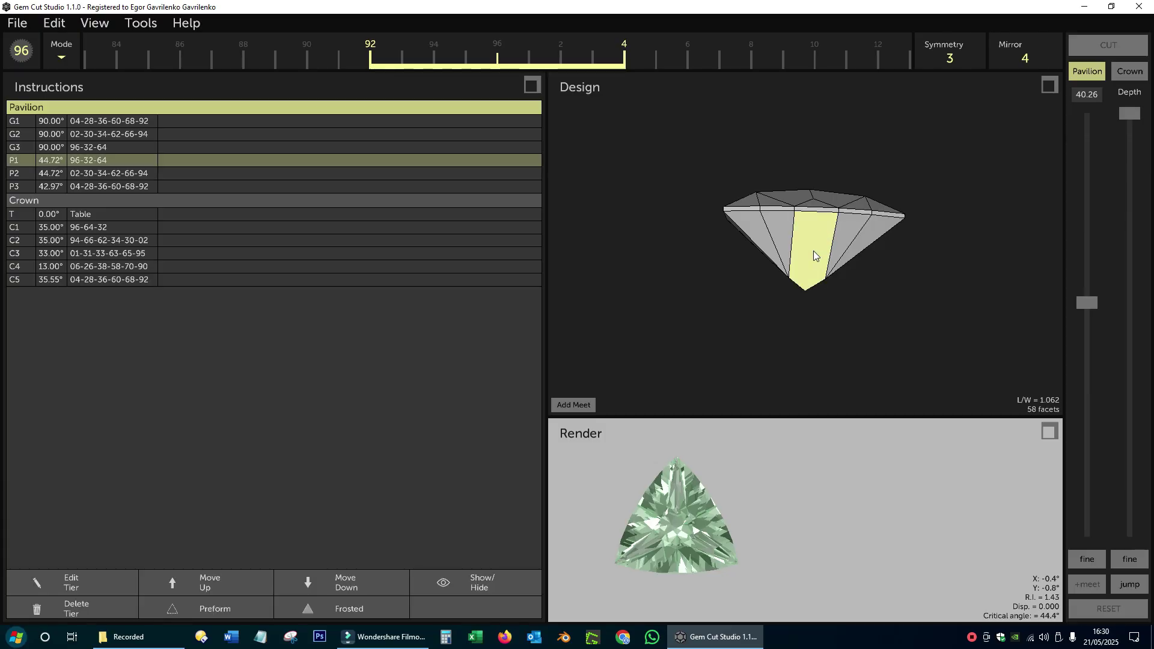
{"action": "left_click", "coordinate": [52, 24]}
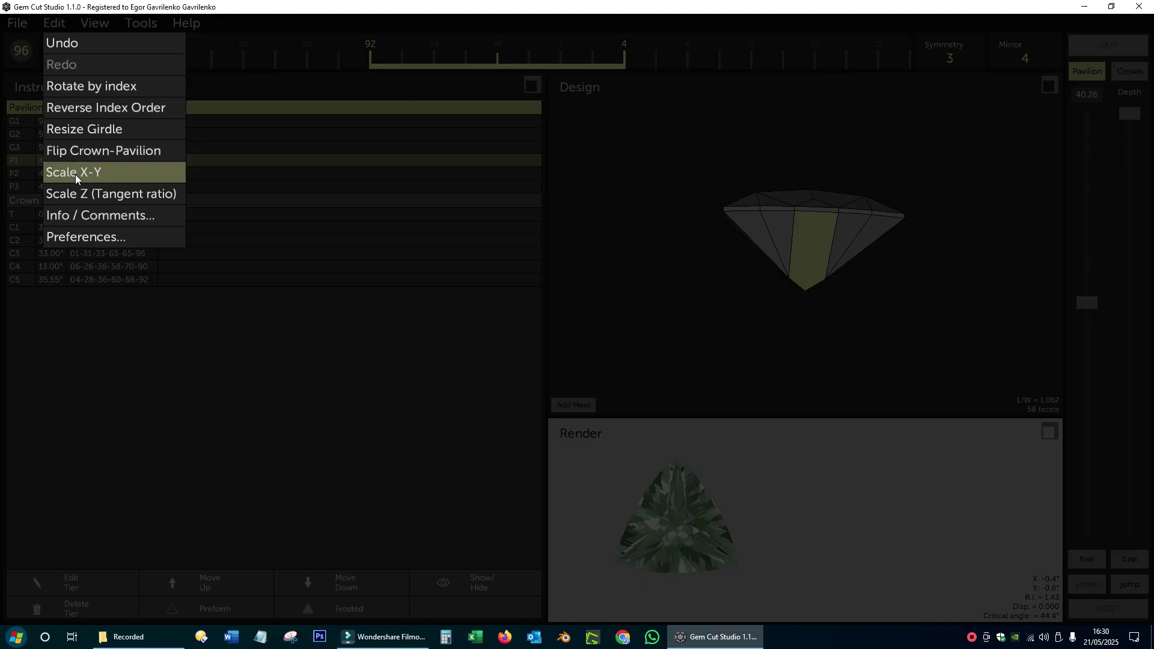
{"action": "left_click", "coordinate": [79, 194]}
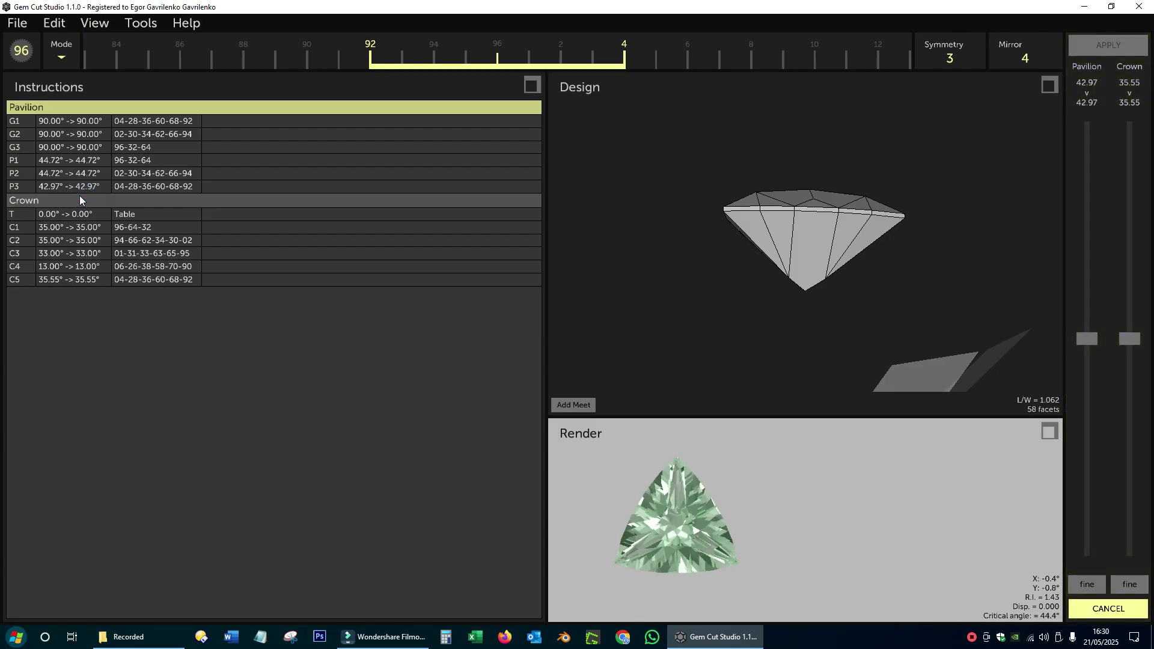
{"action": "left_click_drag", "start_coordinate": [1091, 343], "coordinate": [1091, 331]}
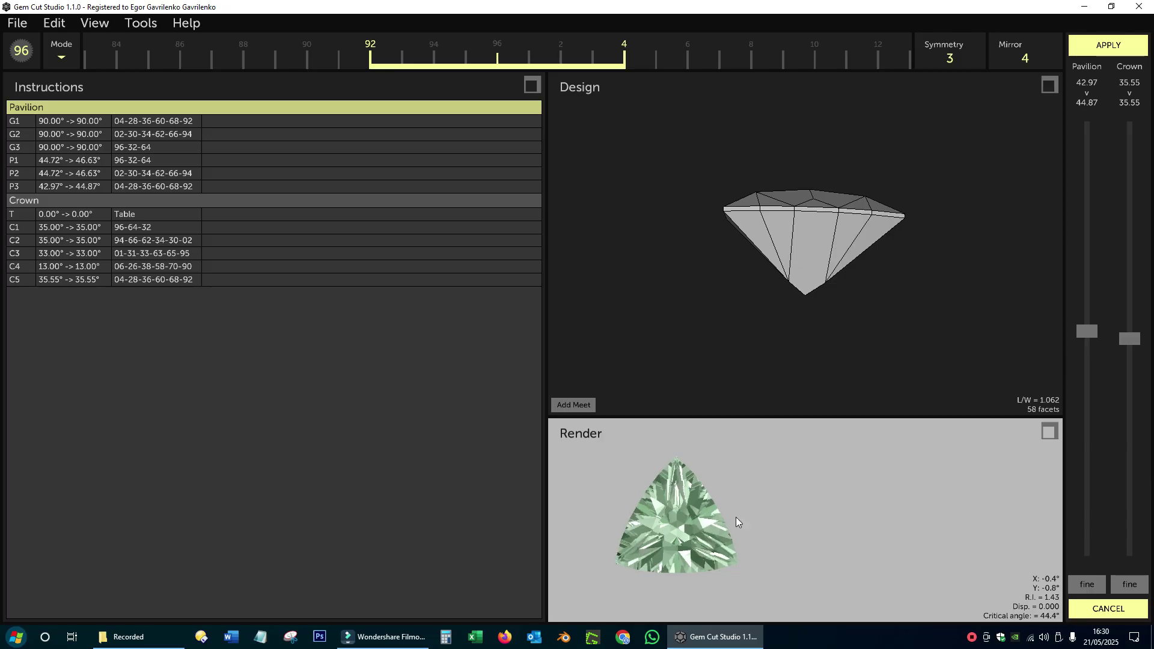
{"action": "mouse_move", "coordinate": [665, 551]}
{"action": "left_mouse_down"}
{"action": "mouse_move", "coordinate": [691, 532]}
{"action": "mouse_move", "coordinate": [620, 540]}
{"action": "mouse_move", "coordinate": [672, 575]}
{"action": "mouse_move", "coordinate": [666, 497]}
{"action": "mouse_move", "coordinate": [662, 535]}
{"action": "mouse_move", "coordinate": [604, 538]}
{"action": "mouse_move", "coordinate": [686, 543]}
{"action": "mouse_move", "coordinate": [675, 500]}
{"action": "mouse_move", "coordinate": [669, 545]}
{"action": "mouse_move", "coordinate": [652, 546]}
{"action": "mouse_move", "coordinate": [669, 546]}
{"action": "left_mouse_up"}
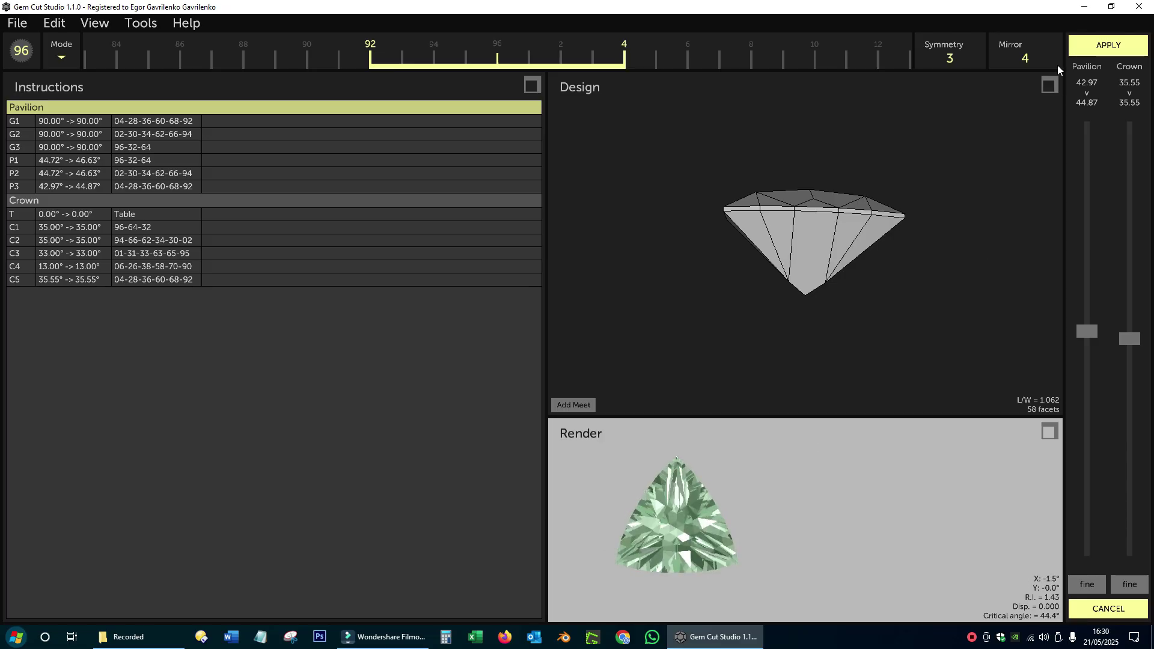
{"action": "left_click", "coordinate": [1104, 46]}
{"action": "left_click_drag", "start_coordinate": [819, 201], "coordinate": [717, 351]}
{"action": "left_click_drag", "start_coordinate": [663, 512], "coordinate": [934, 492]}
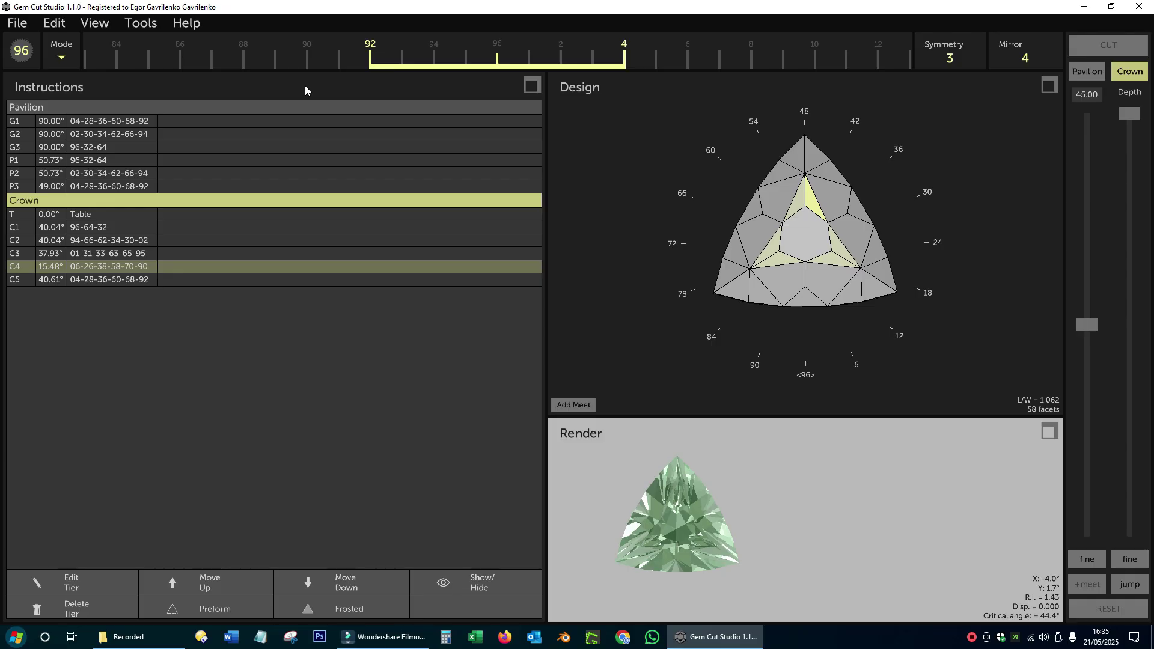
- Enter a 17.60 mm length in the Size / Yield Calculator, estimating 13.92 ct in fluorite
{"action": "left_click", "coordinate": [143, 23]}
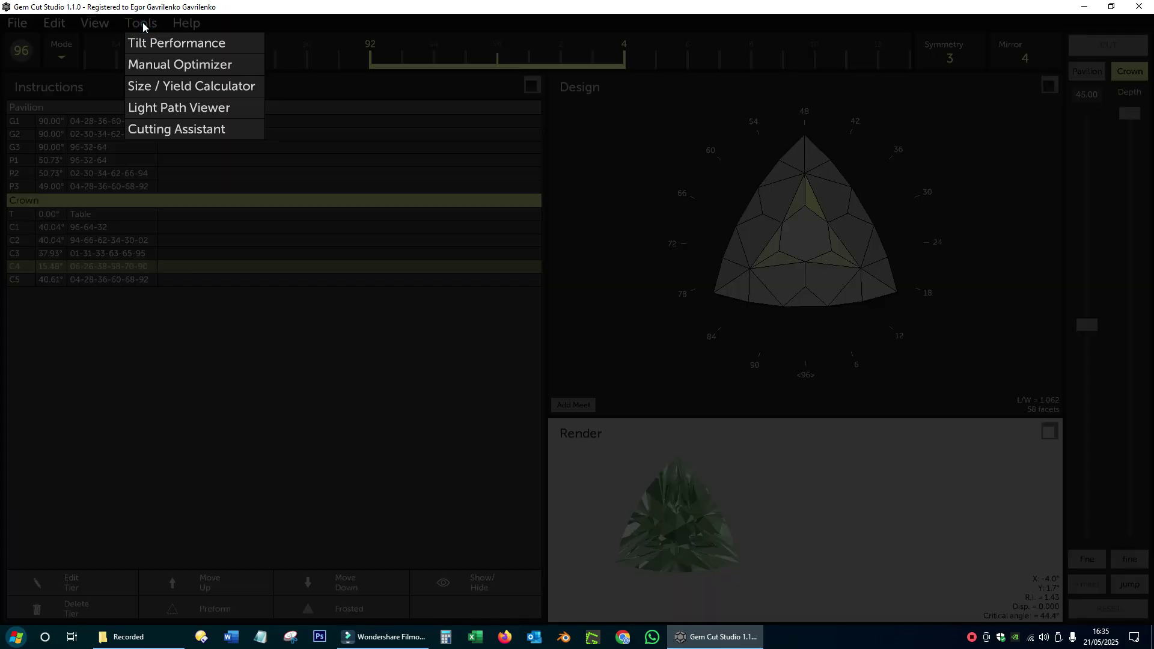
{"action": "left_click", "coordinate": [182, 87]}
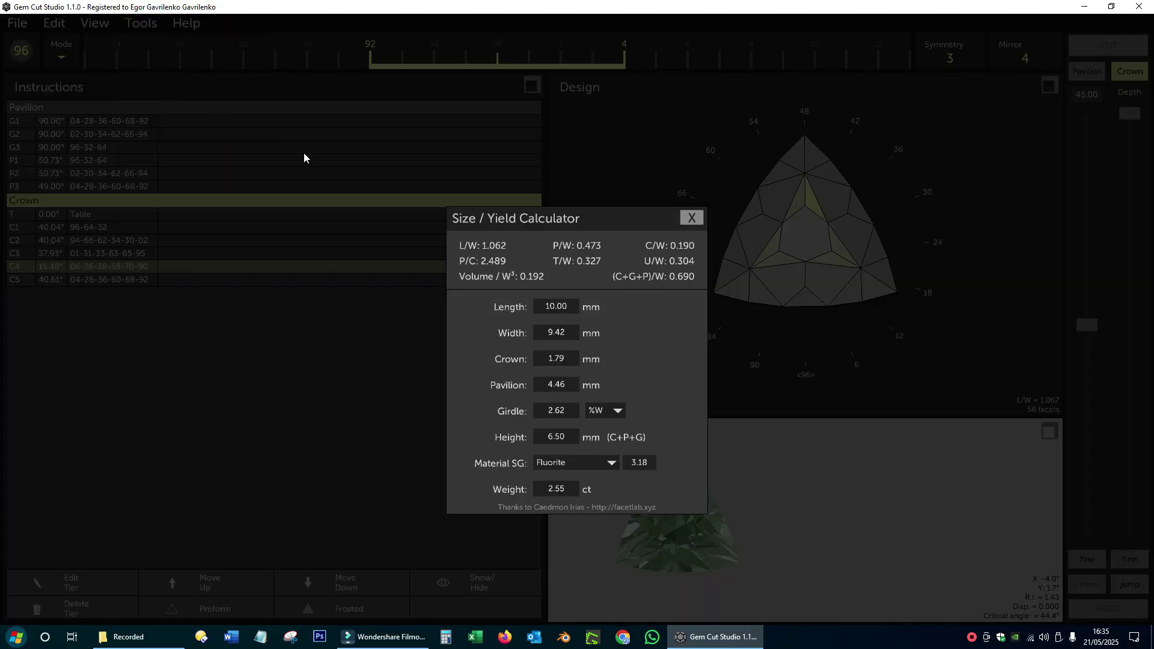
{"action": "left_click", "coordinate": [562, 313]}
{"action": "type", "text": "17"}
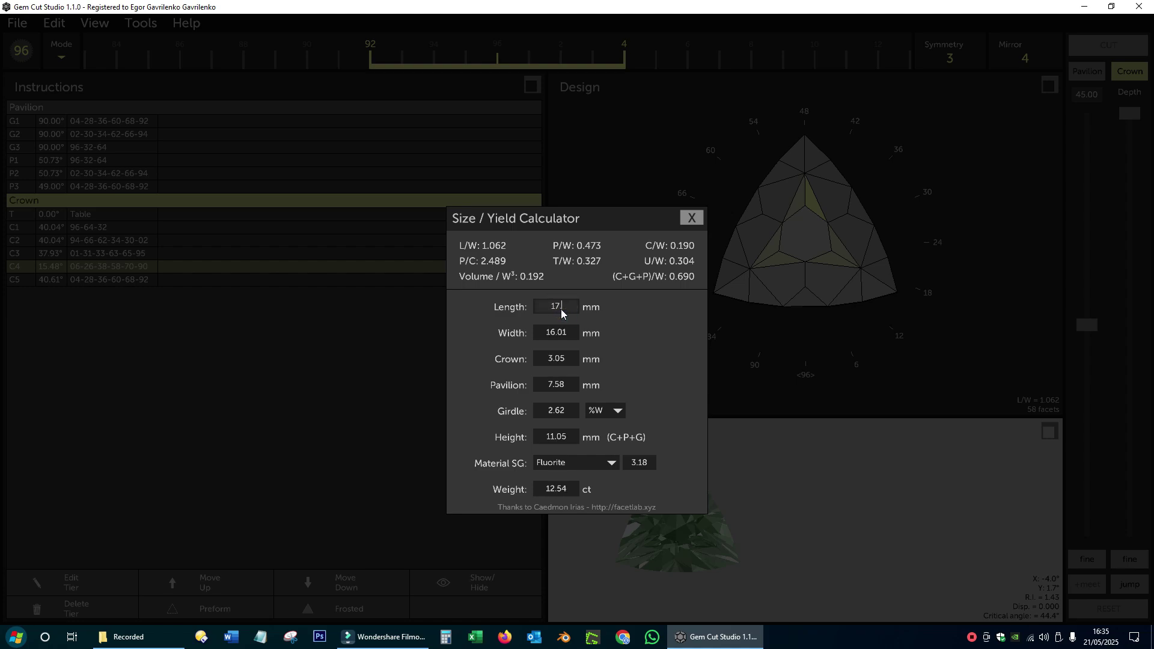
{"action": "type", "text": ".60"}
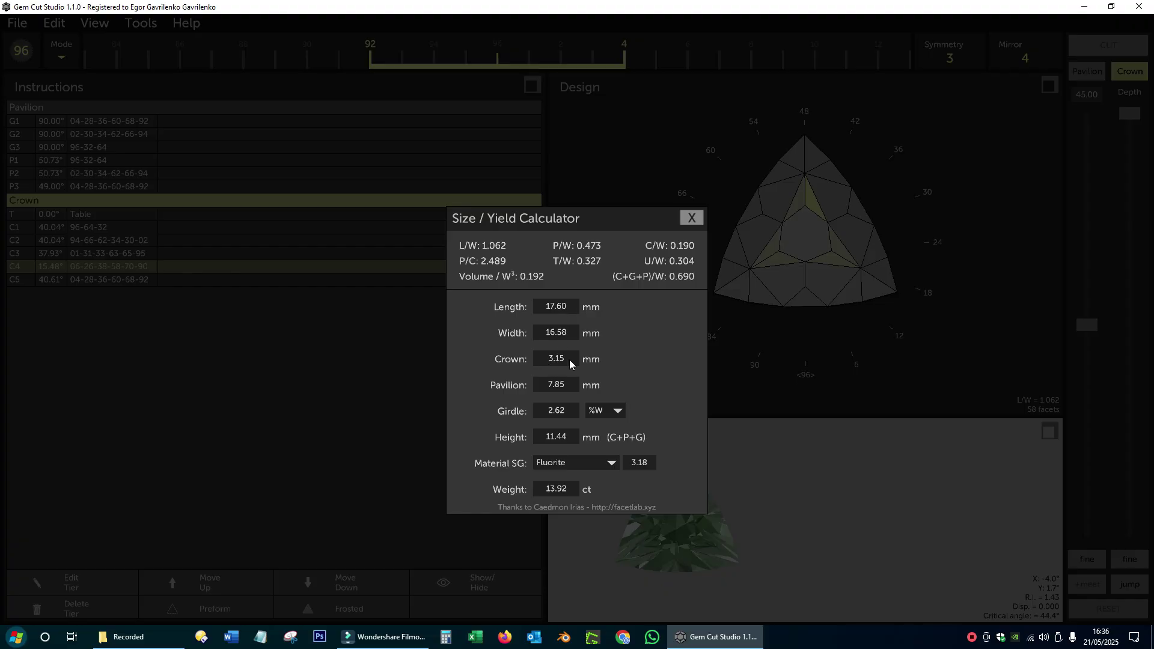
{"action": "left_click", "coordinate": [692, 218]}
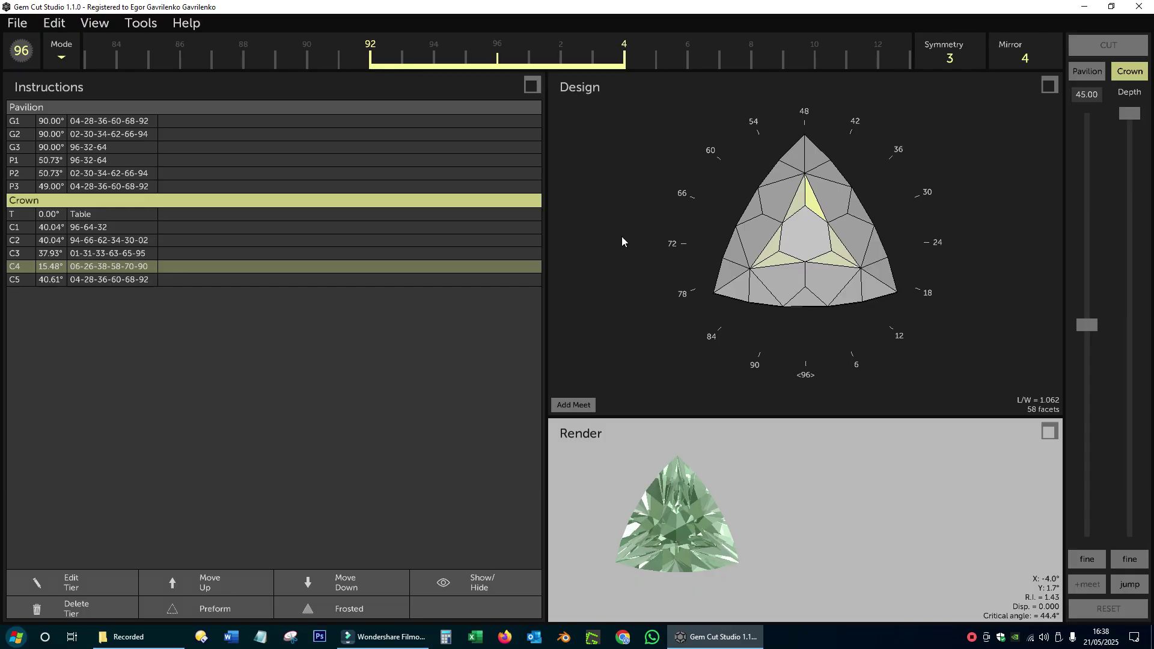
- Tangent-scale the crown angles up to about 47°
{"action": "left_click_drag", "start_coordinate": [844, 304], "coordinate": [794, 138]}
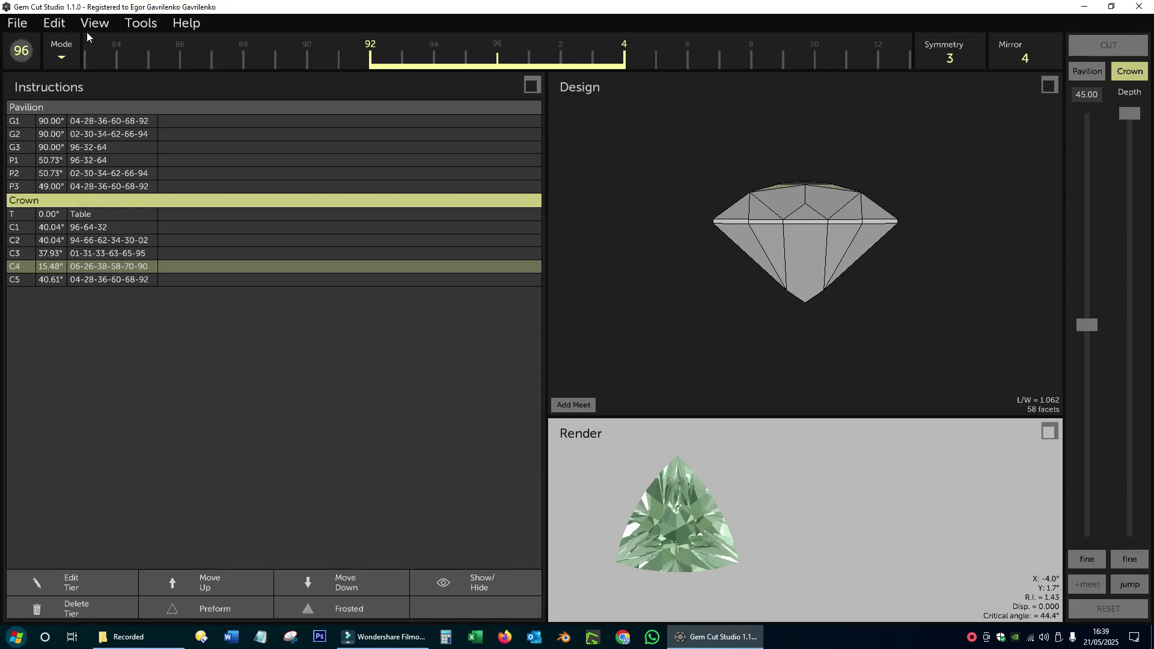
{"action": "left_click", "coordinate": [59, 23]}
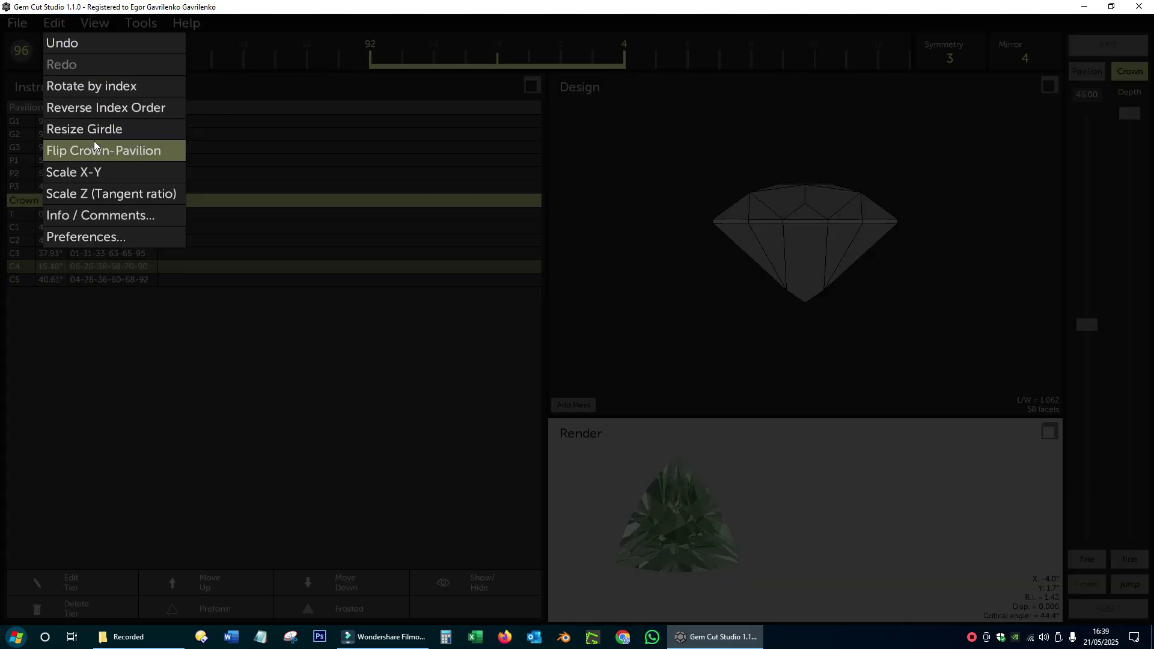
{"action": "left_click", "coordinate": [103, 194]}
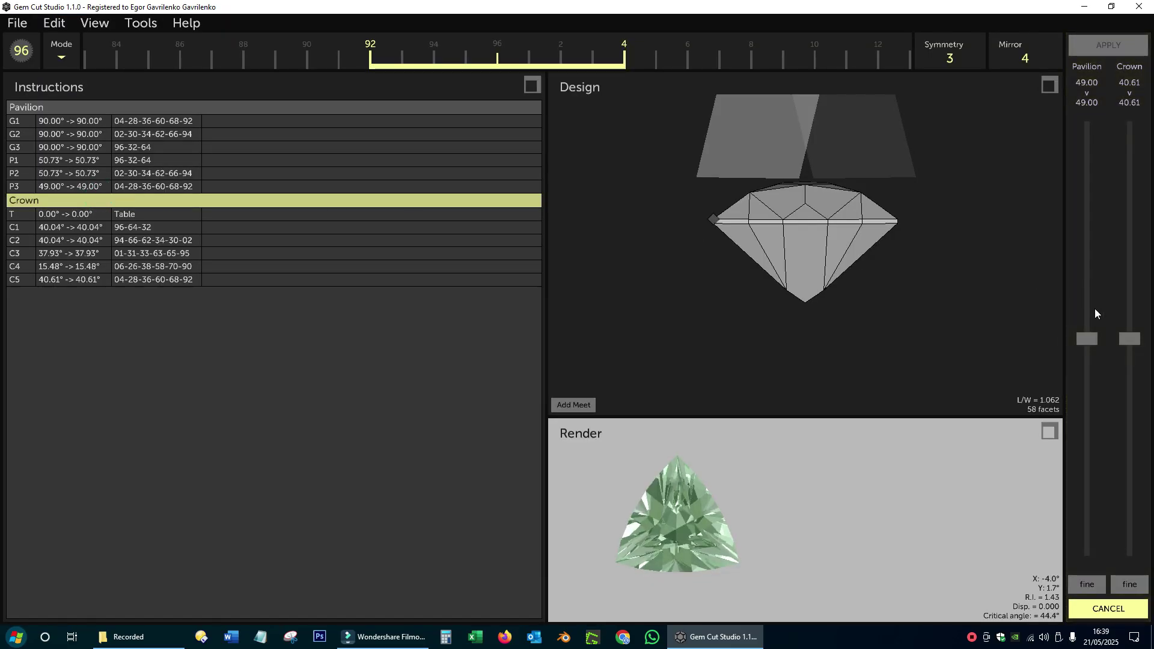
{"action": "left_click_drag", "start_coordinate": [1130, 340], "coordinate": [1121, 308]}
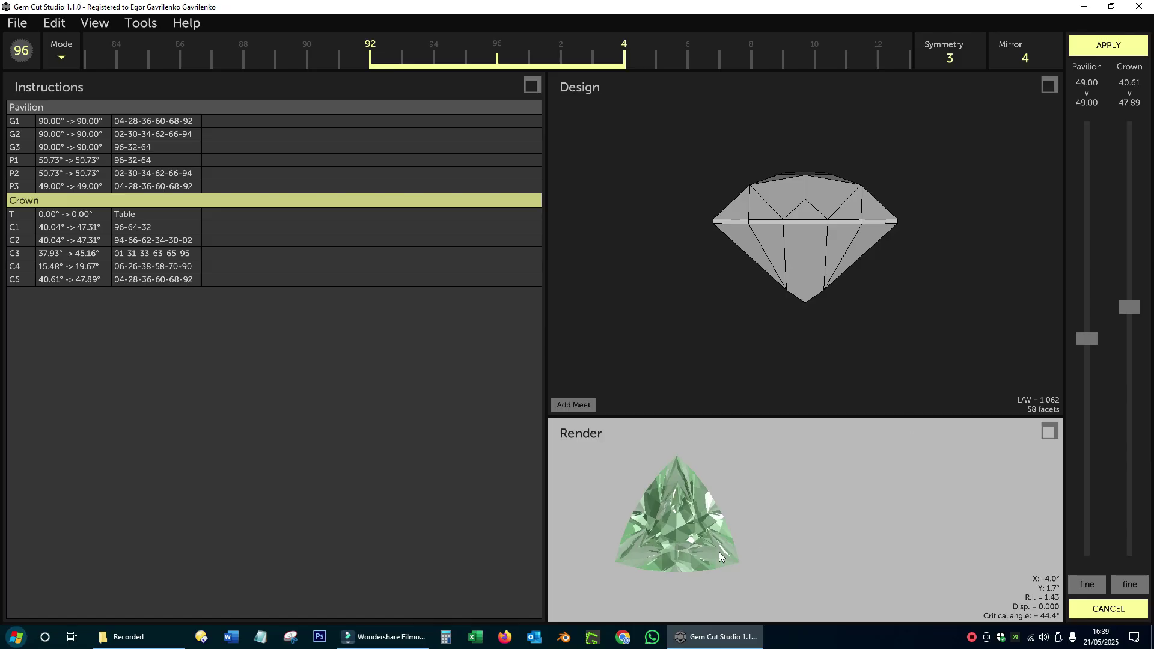
{"action": "left_click_drag", "start_coordinate": [719, 552], "coordinate": [686, 560]}
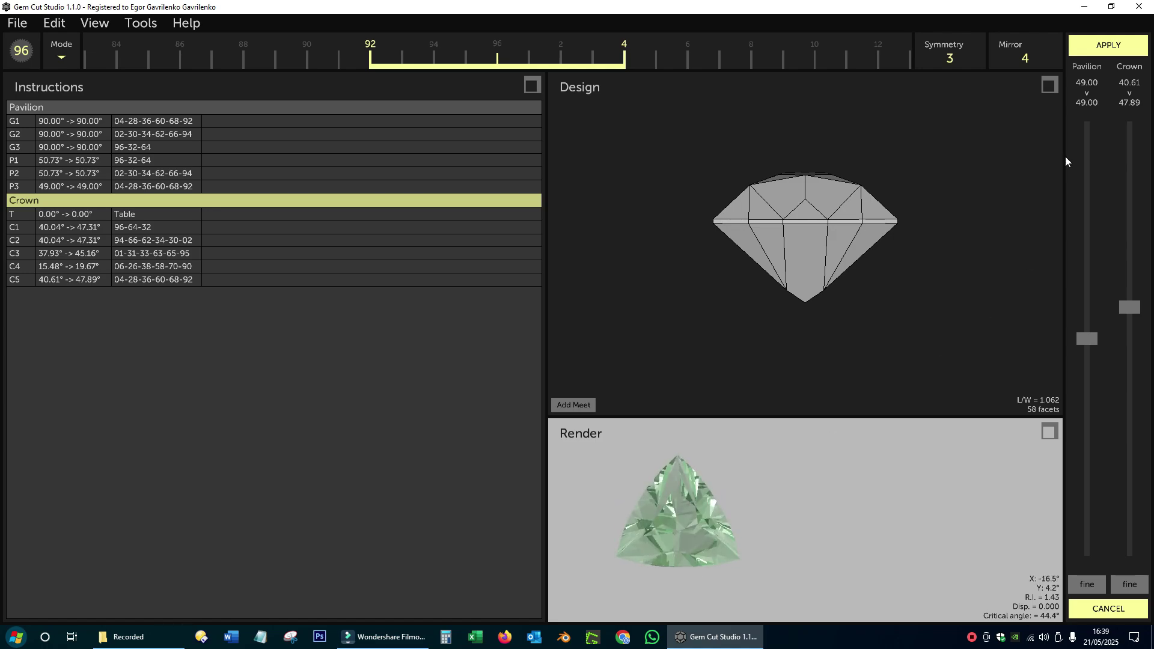
{"action": "left_click", "coordinate": [1109, 46]}
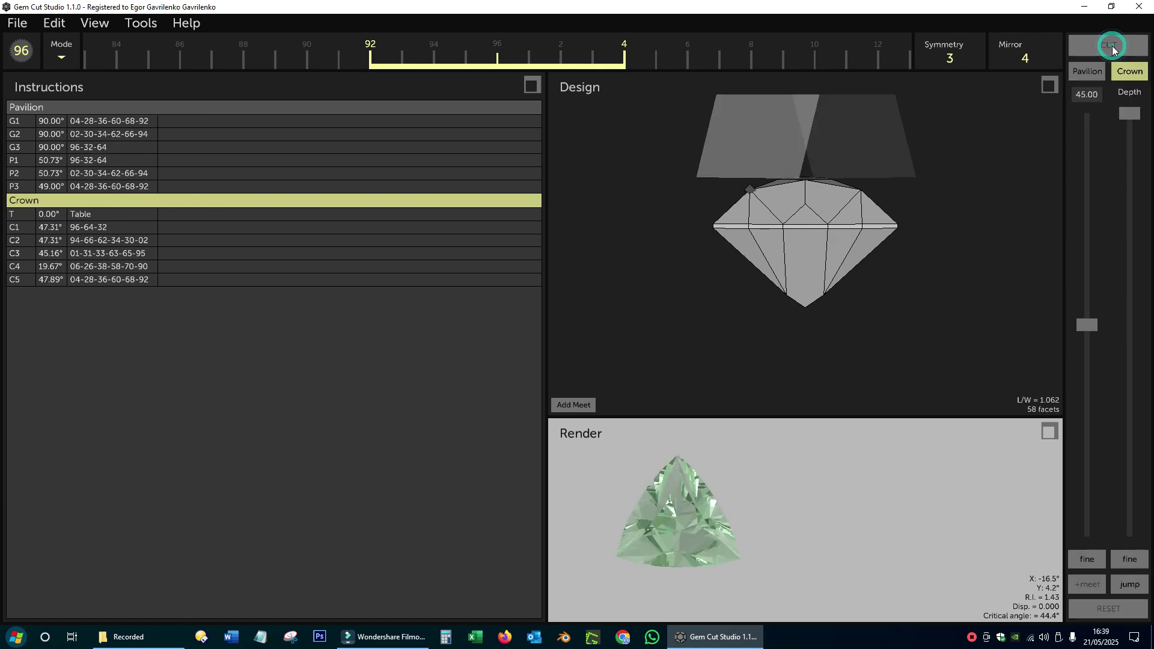
- Check in the Size / Yield Calculator that the crown height is about 4.07 mm, giving 15.33 ct
{"action": "left_click", "coordinate": [140, 23]}
{"action": "left_click", "coordinate": [172, 86]}
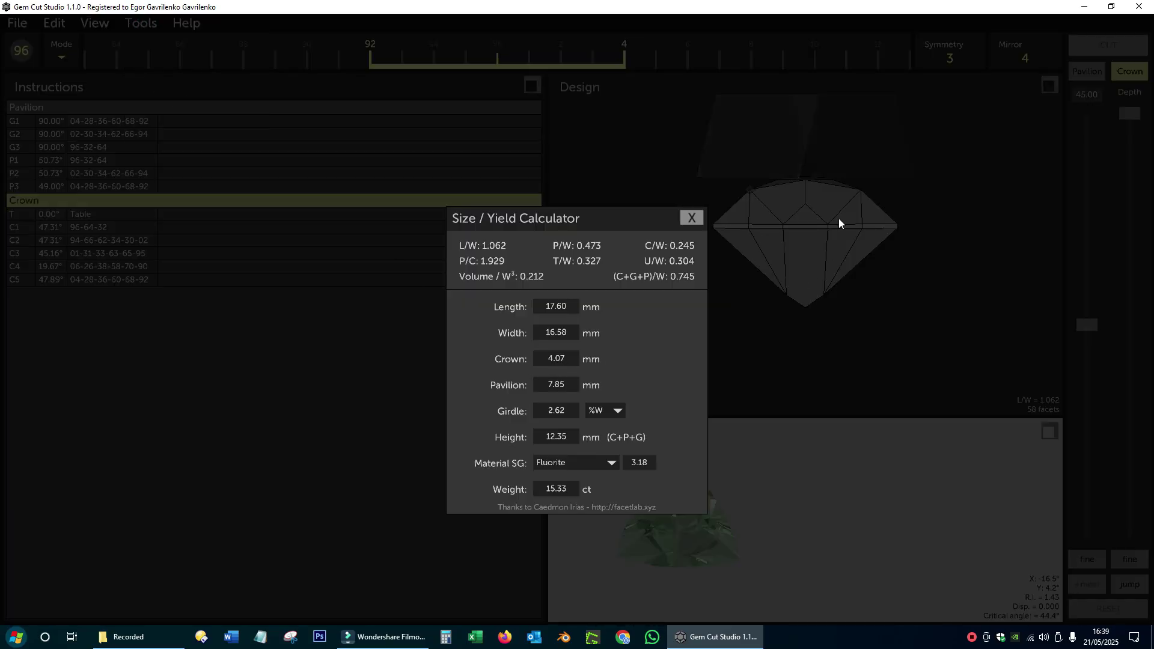
{"action": "left_click", "coordinate": [810, 237]}
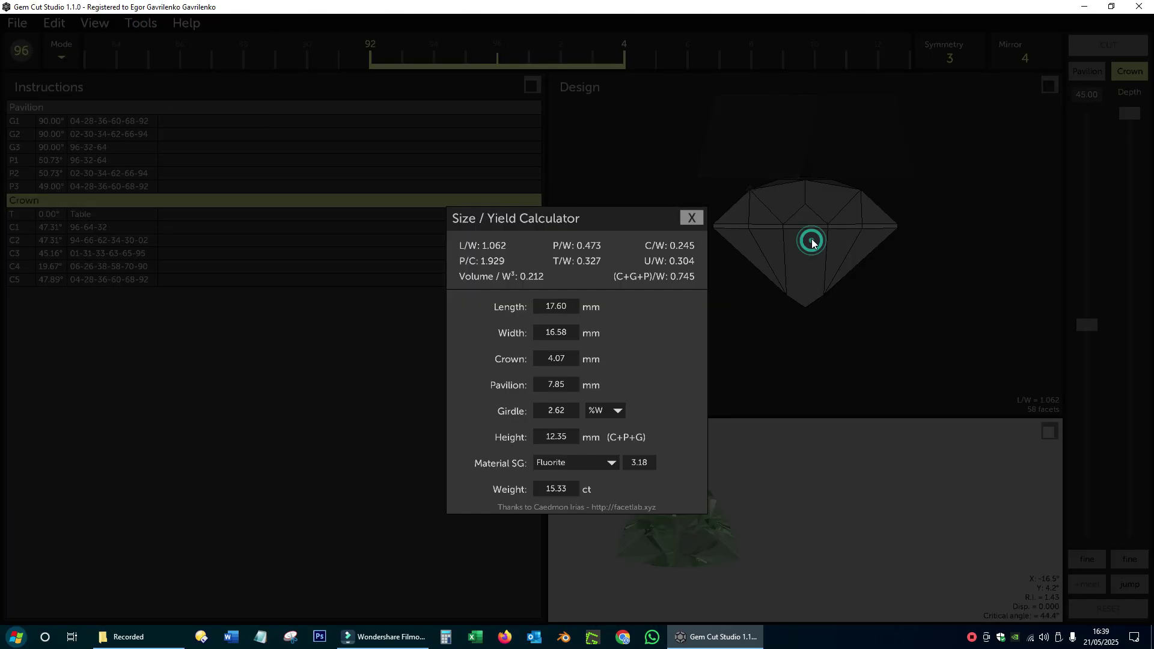
{"action": "left_click", "coordinate": [691, 218]}
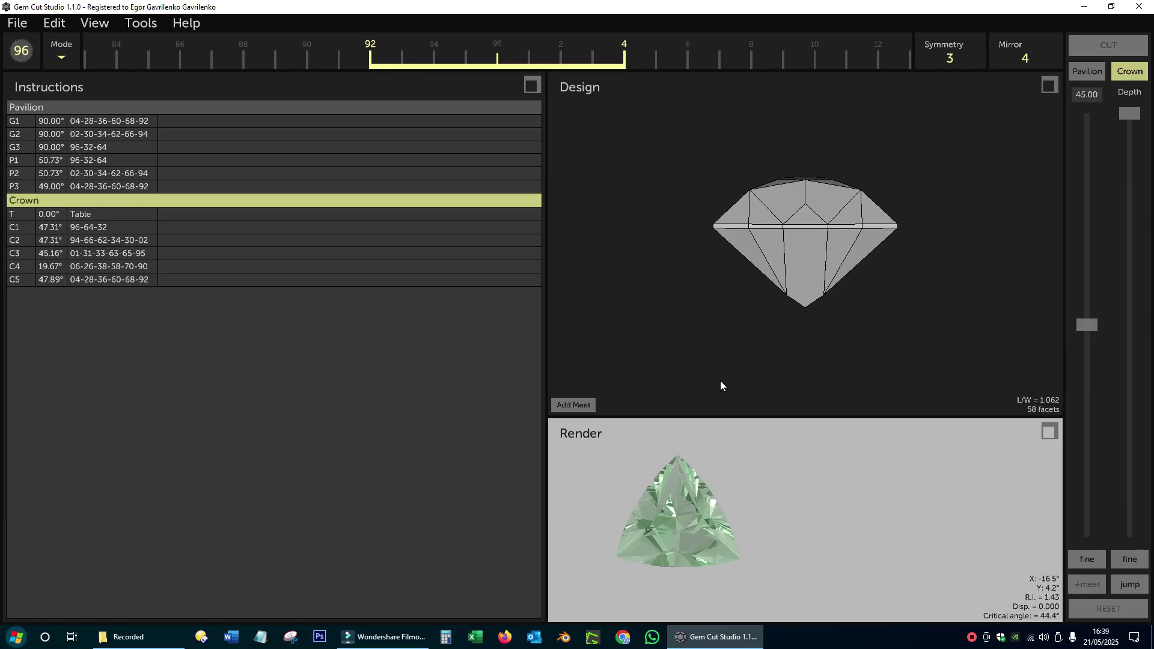
{"action": "left_click", "coordinate": [127, 24]}
{"action": "left_click", "coordinate": [153, 62]}
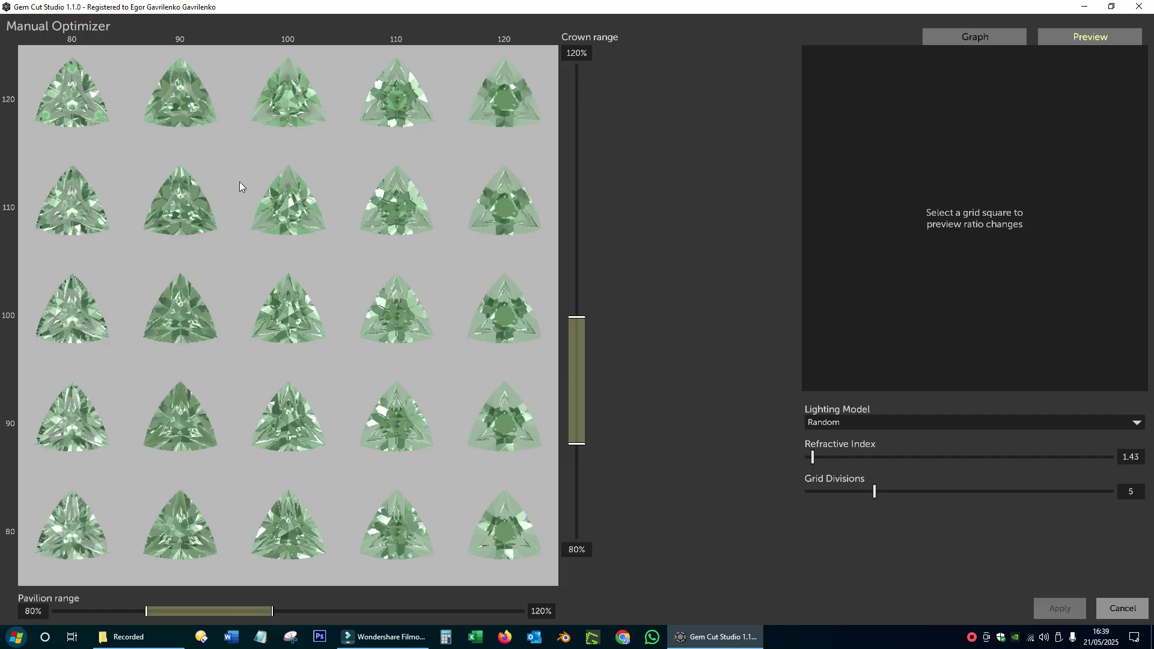
- Preview the unchanged 100/100 crown-pavilion ratio and rotate the preview gem to inspect it
{"action": "left_click", "coordinate": [288, 330]}
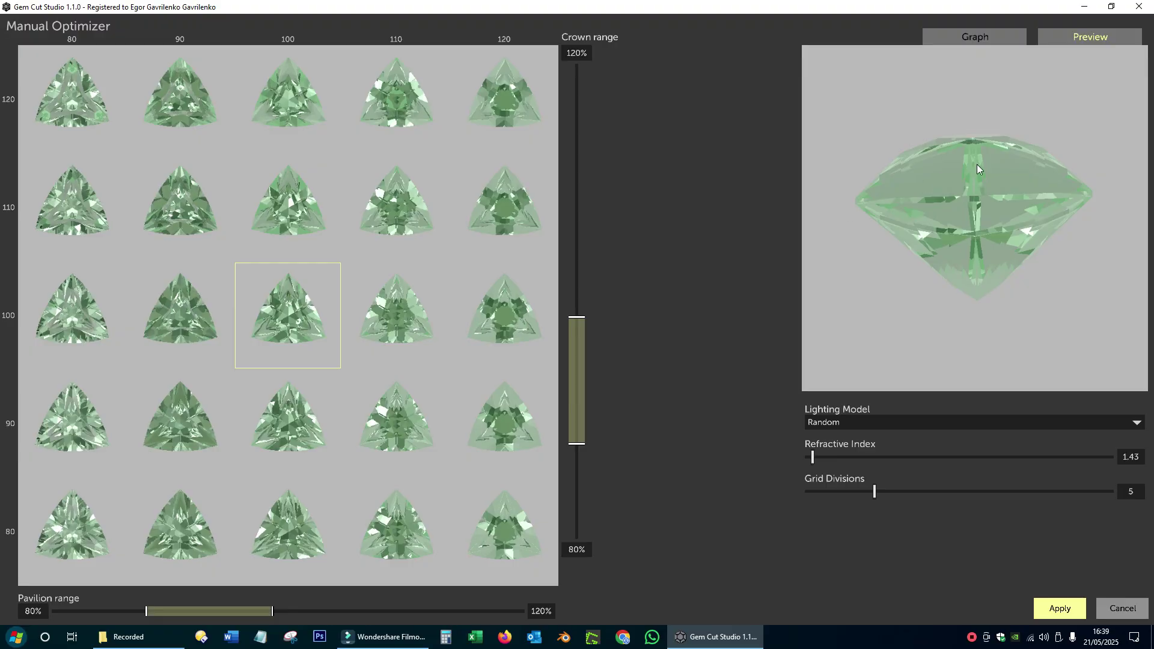
{"action": "left_click_drag", "start_coordinate": [976, 164], "coordinate": [929, 162]}
{"action": "left_click_drag", "start_coordinate": [949, 121], "coordinate": [981, 254]}
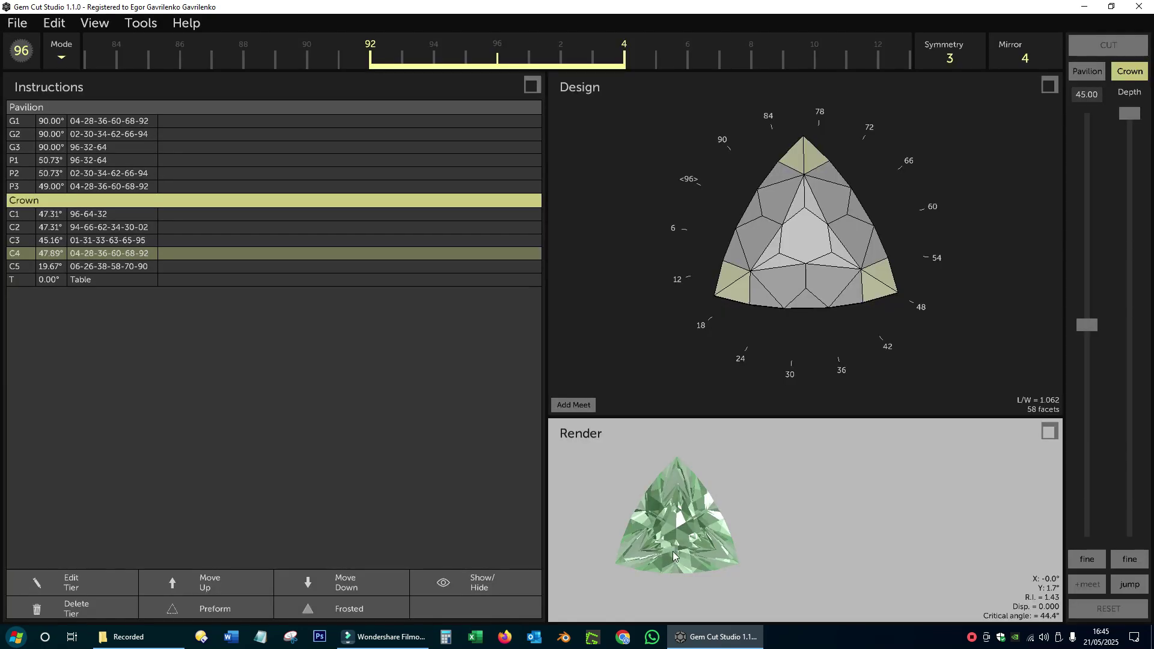
{"action": "mouse_move", "coordinate": [651, 560]}
{"action": "left_mouse_down"}
{"action": "mouse_move", "coordinate": [607, 562]}
{"action": "mouse_move", "coordinate": [640, 565]}
{"action": "left_mouse_up"}
{"action": "left_click_drag", "start_coordinate": [769, 329], "coordinate": [782, 302]}
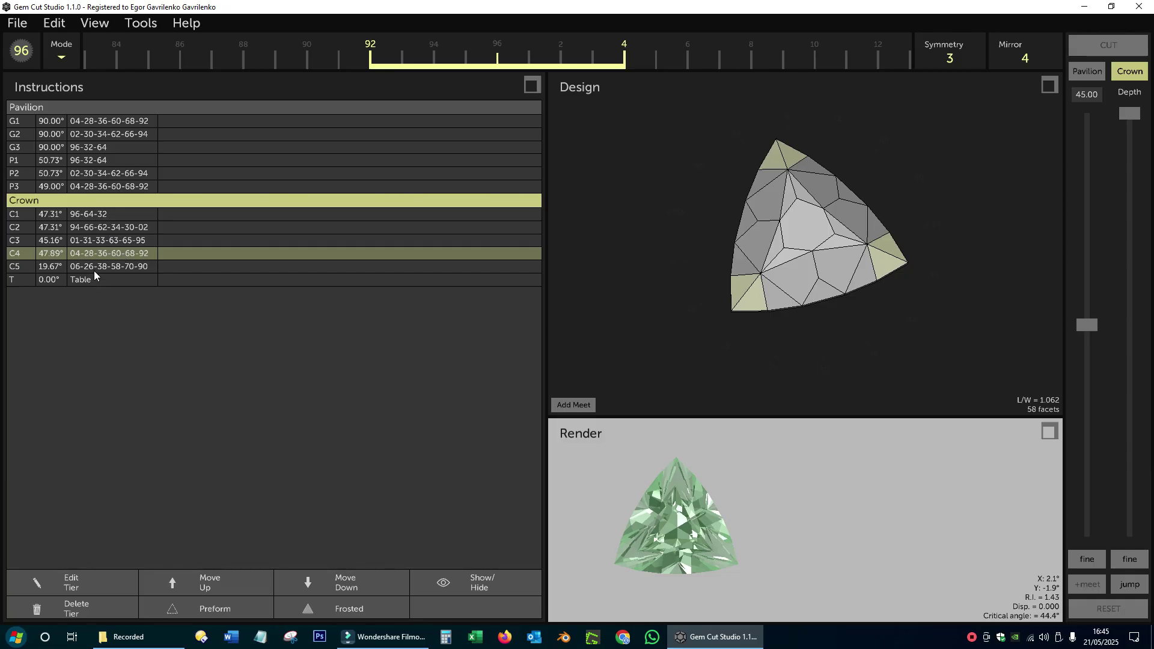
{"action": "mouse_move", "coordinate": [94, 270]}
{"action": "left_mouse_down"}
{"action": "mouse_move", "coordinate": [100, 250]}
{"action": "mouse_move", "coordinate": [103, 266]}
{"action": "left_mouse_up"}
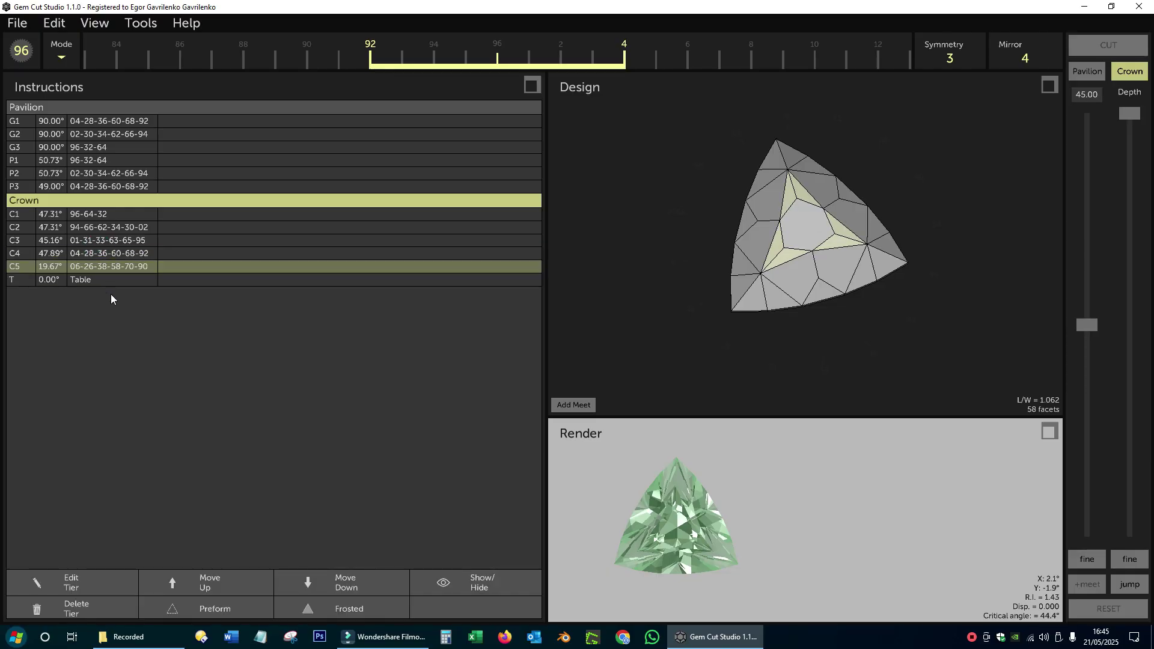
{"action": "left_click", "coordinate": [16, 24]}
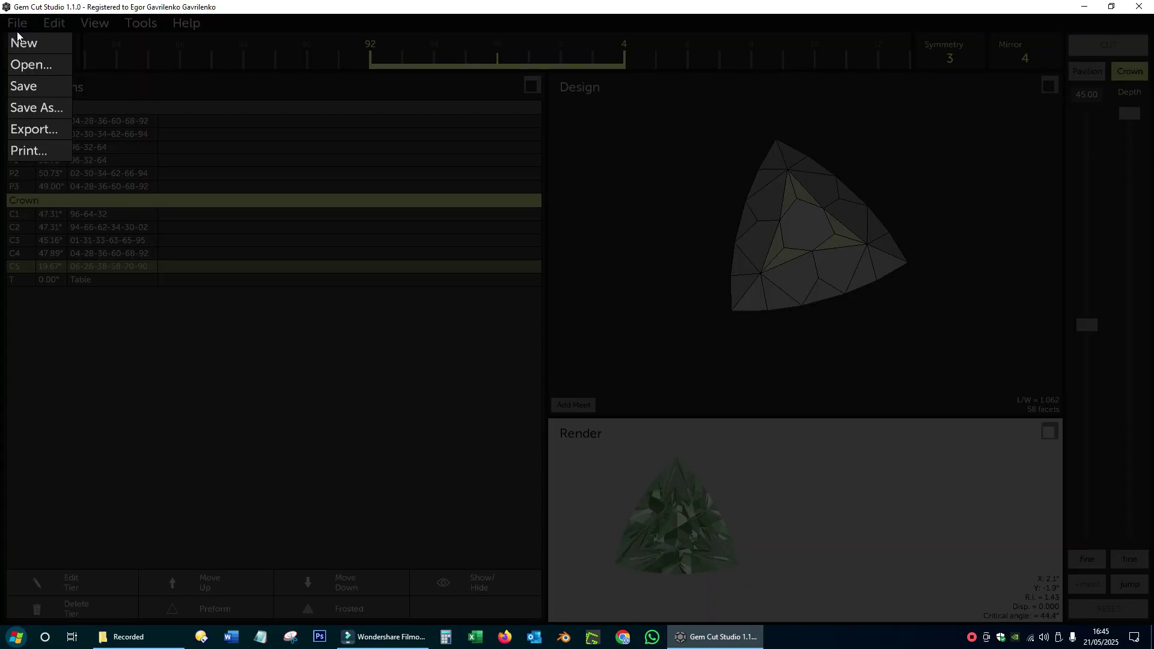
- Print the design to gem_print0.pdf and bring its pavilion and crown angle tables into view
{"action": "left_click", "coordinate": [30, 150]}
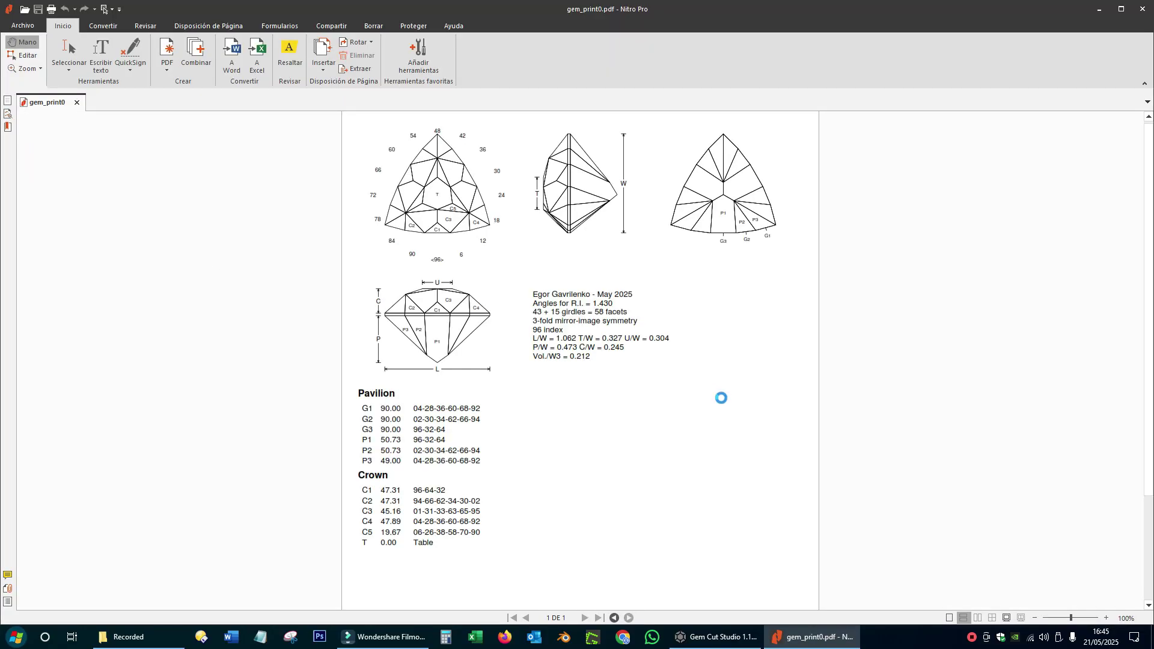
{"action": "left_click_drag", "start_coordinate": [499, 437], "coordinate": [492, 376]}
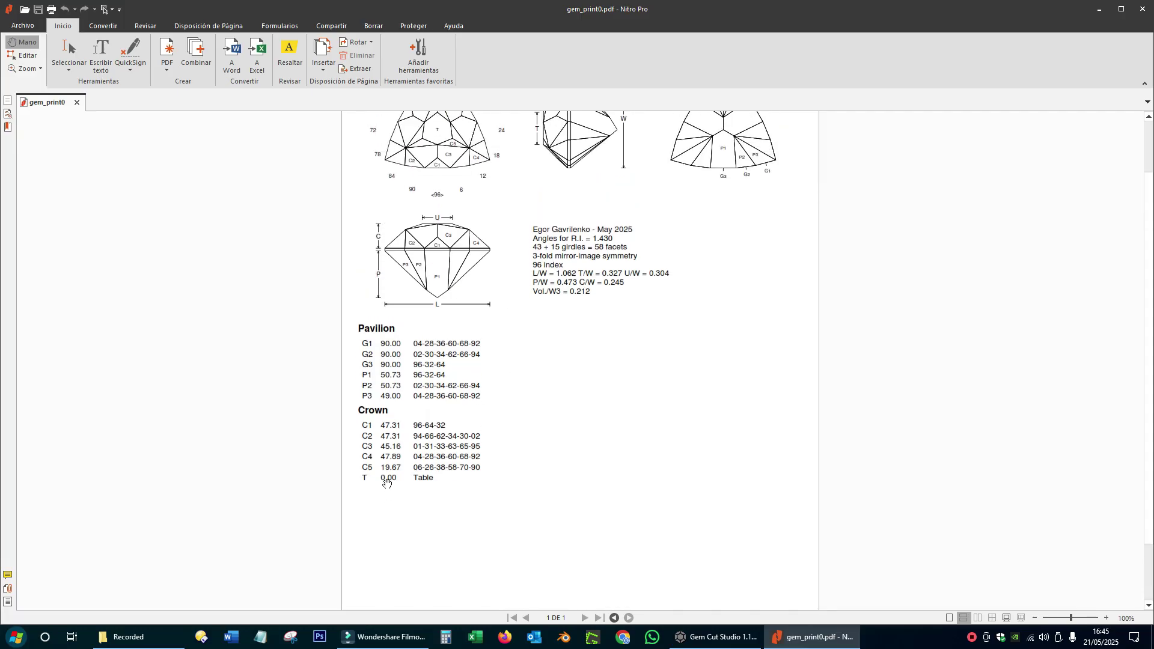
{"action": "scroll", "coordinate": [497, 263], "scroll_direction": "up", "scroll_amount": 2}
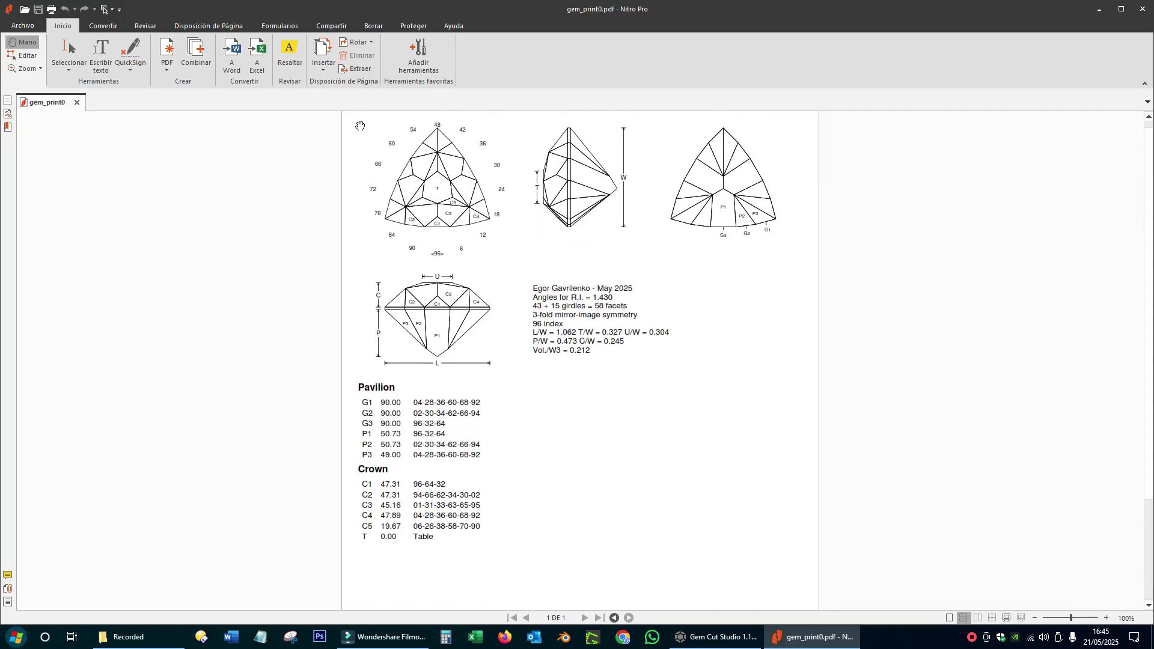